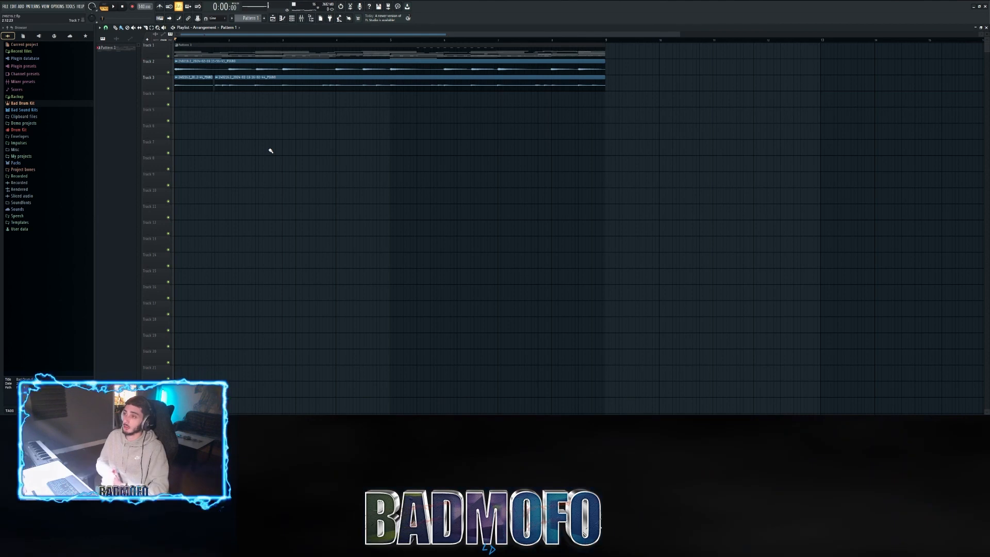
Step: Bring up the channel rack over the playlist and mute the melodic and other drum channels so the kick is isolated
{"action": "key", "text": "F6"}
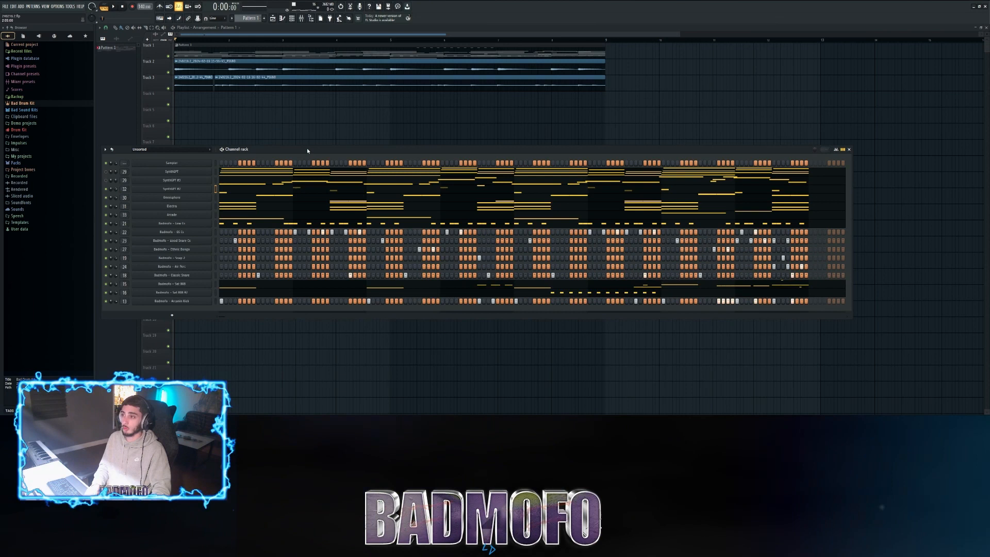
{"action": "left_click_drag", "start_coordinate": [308, 149], "coordinate": [313, 99]}
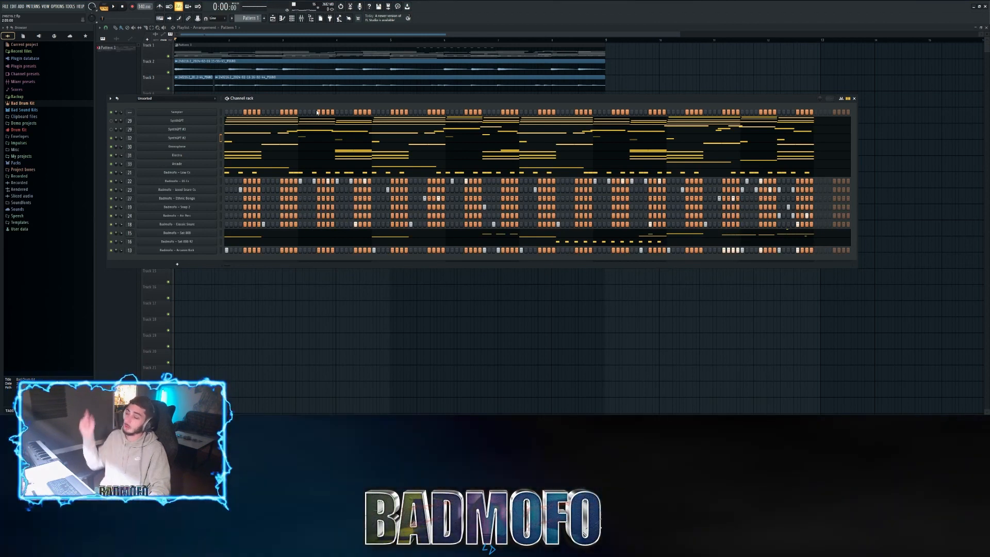
{"action": "left_click_drag", "start_coordinate": [351, 98], "coordinate": [387, 96]}
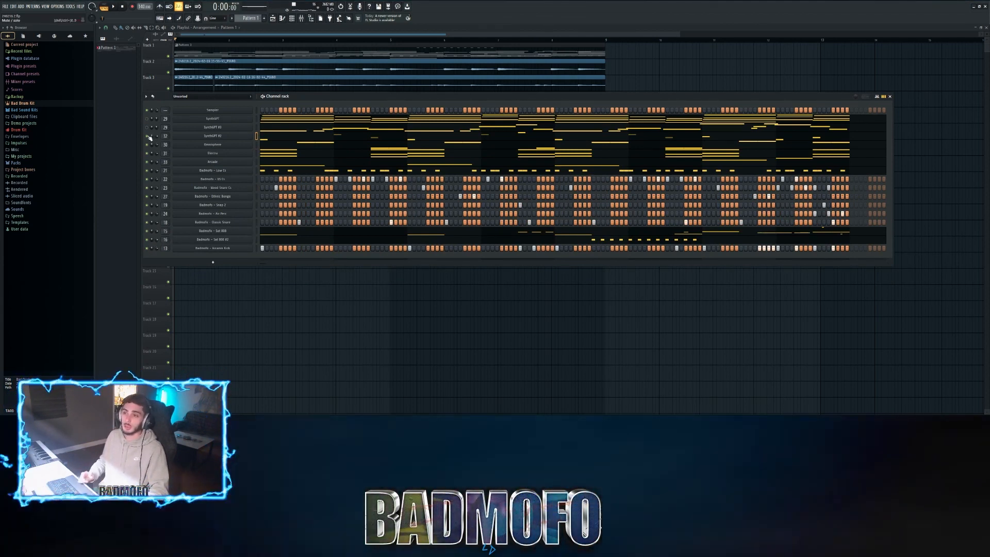
{"action": "left_click", "coordinate": [148, 137]}
{"action": "left_click", "coordinate": [146, 145]}
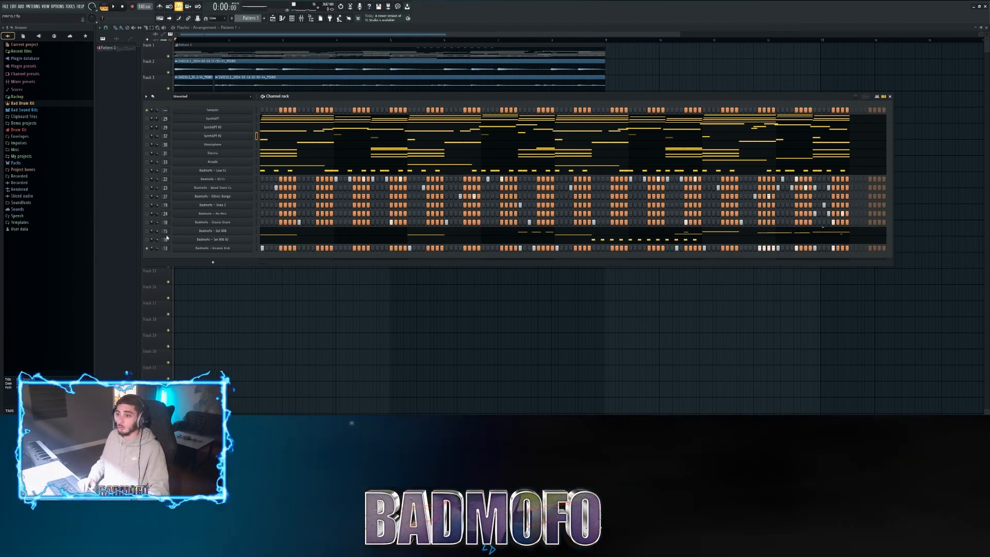
Step: Play the isolated kick and check its level on the KICK mixer track
{"action": "key", "text": "F9"}
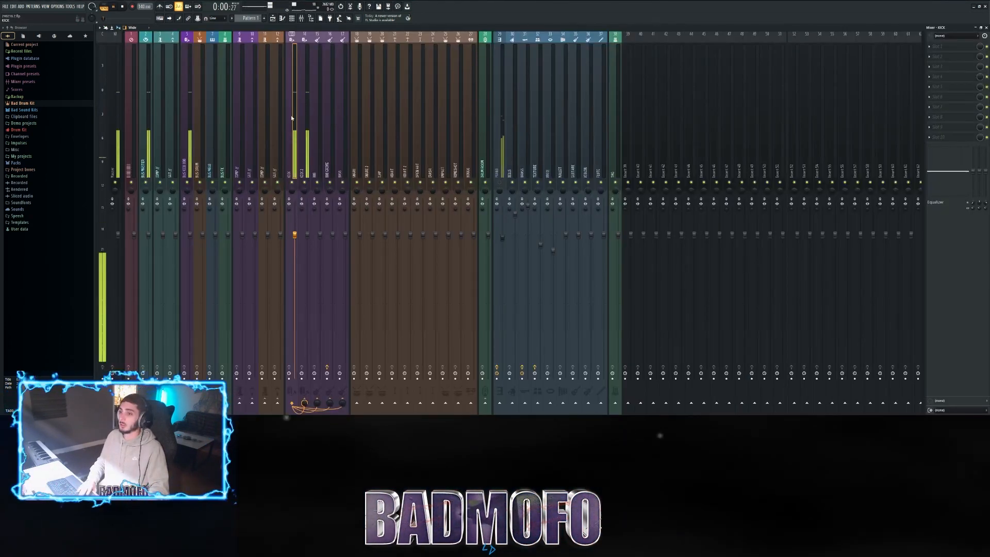
{"action": "key", "text": "space"}
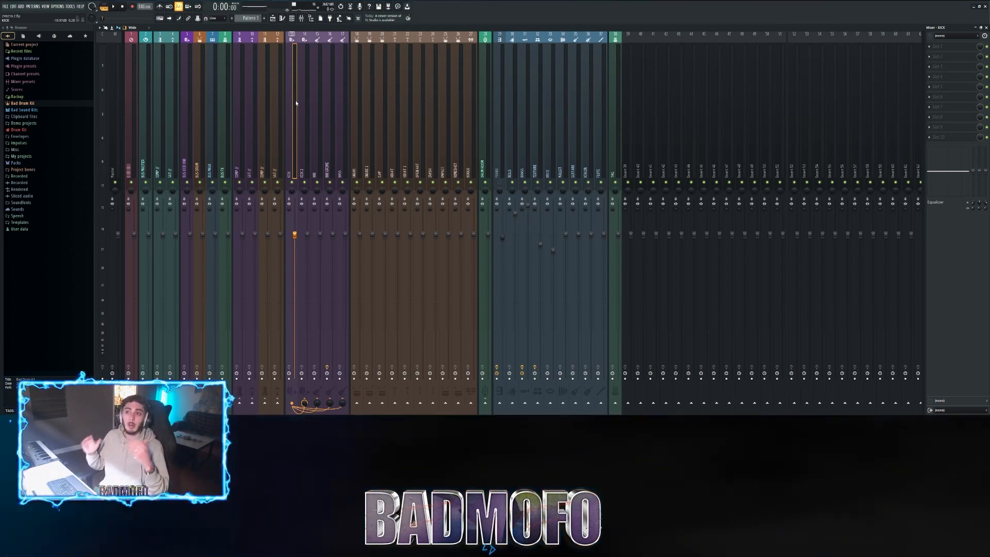
{"action": "key", "text": "space"}
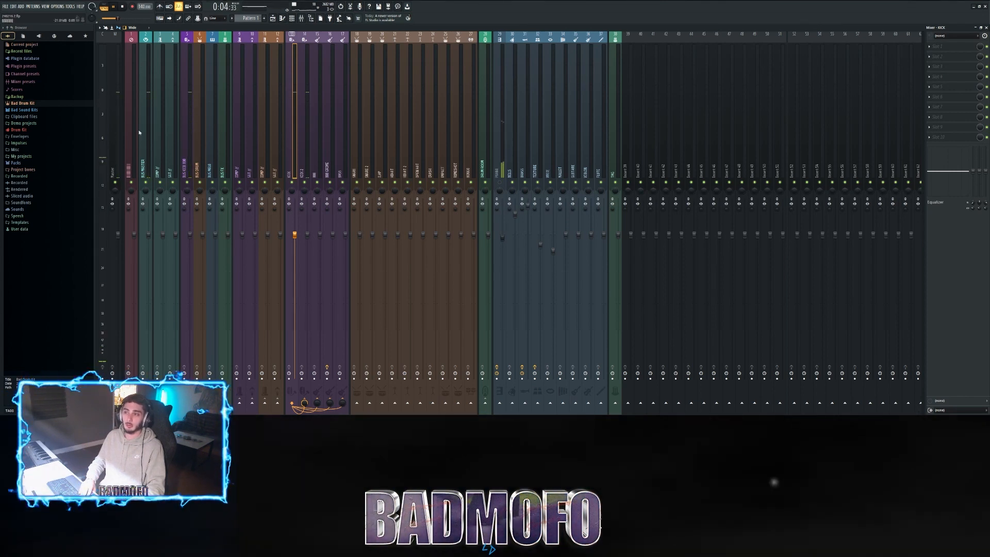
{"action": "key", "text": "space"}
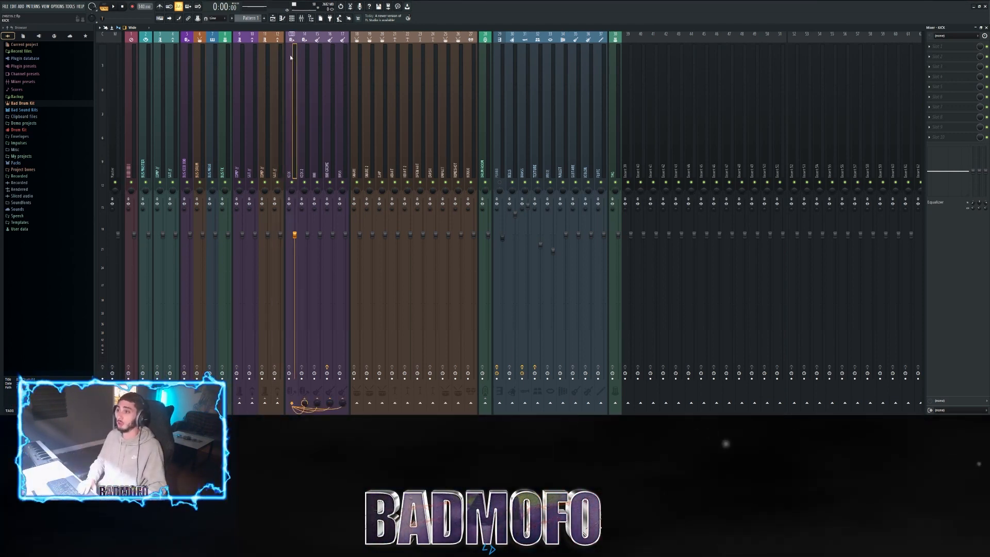
Step: Play the snare and load FabFilter Pro-Q 3 in the first effect slot of the SNARE mixer track
{"action": "key", "text": "F6"}
{"action": "key", "text": "space"}
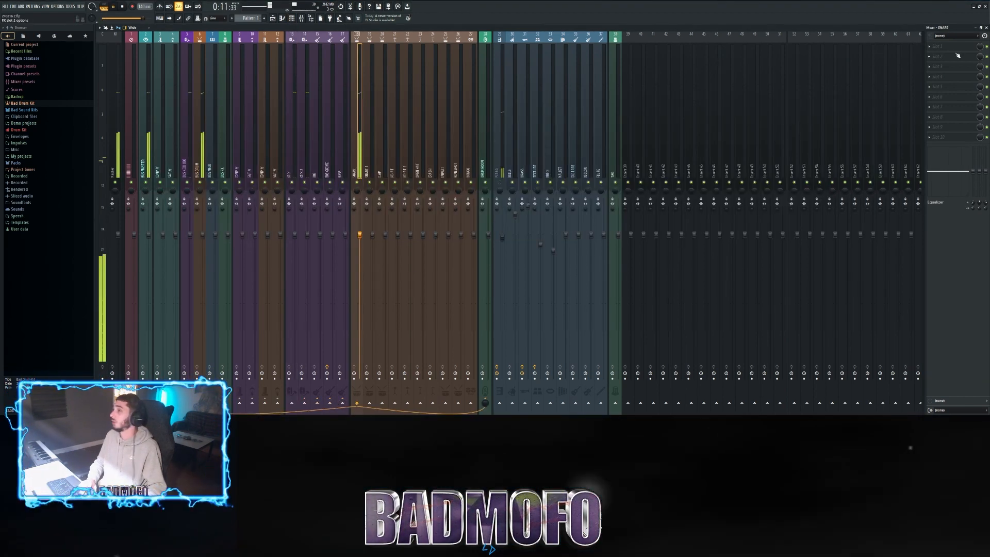
{"action": "left_click", "coordinate": [953, 48]}
{"action": "mouse_move", "coordinate": [953, 53]}
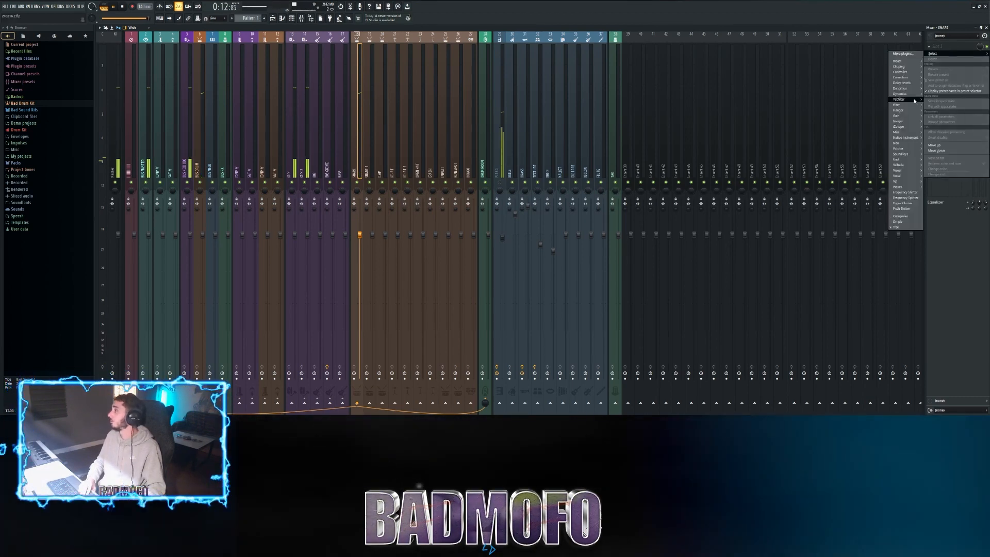
{"action": "mouse_move", "coordinate": [910, 99]}
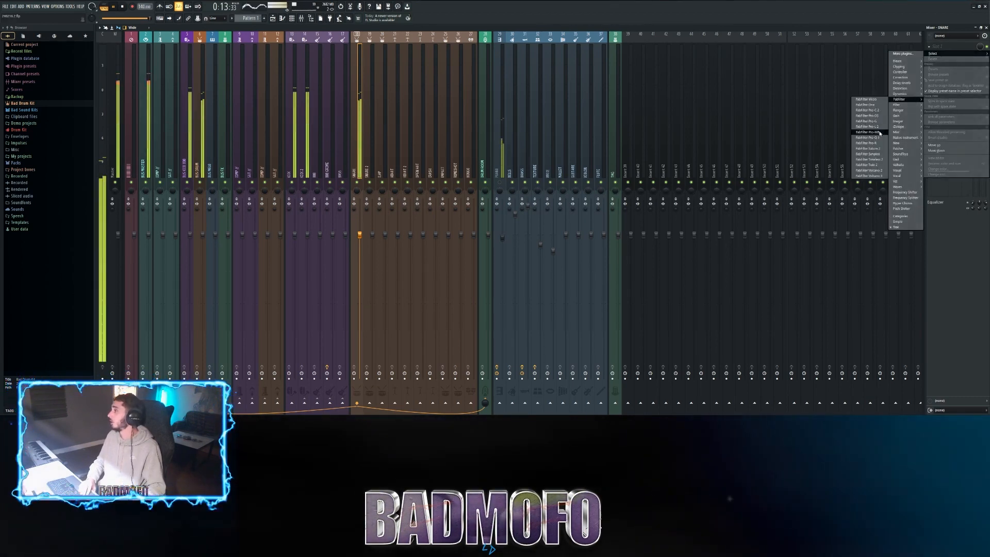
{"action": "left_click", "coordinate": [880, 132]}
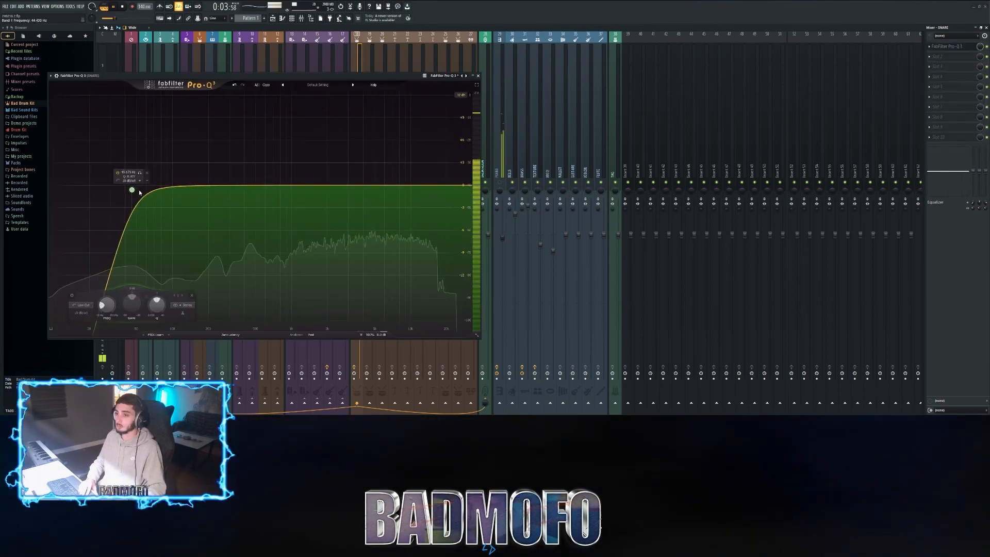
Step: Shape the snare EQ with a low cut at about 230 Hz and a bell boost of about 3 dB around 9 kHz
{"action": "left_click_drag", "start_coordinate": [139, 192], "coordinate": [215, 189]}
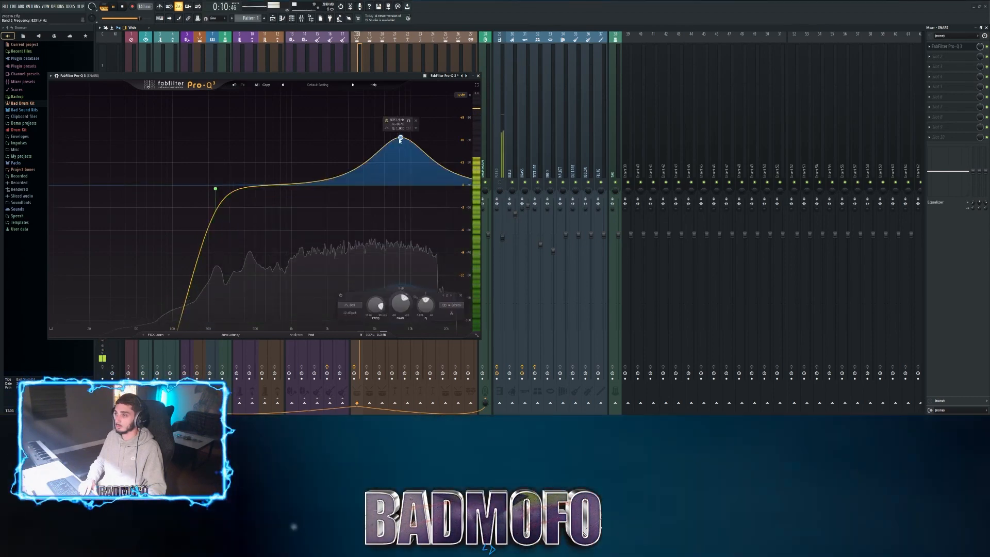
{"action": "left_click_drag", "start_coordinate": [400, 142], "coordinate": [406, 162]}
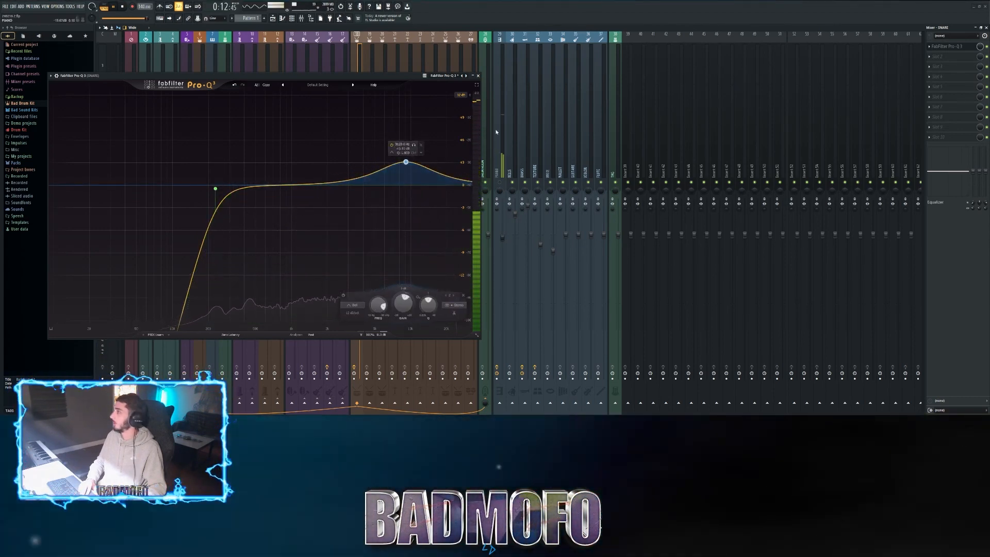
{"action": "left_click", "coordinate": [463, 297]}
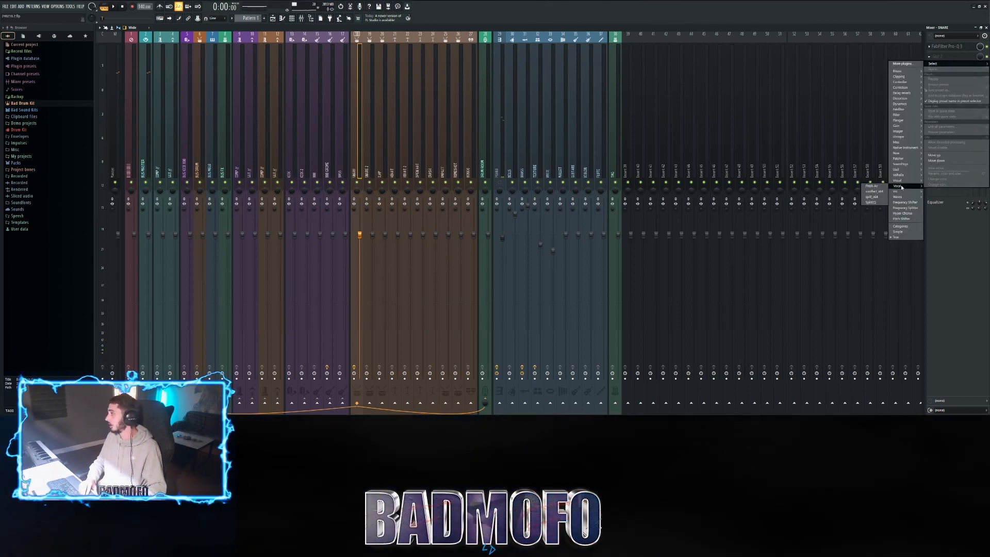
Step: Load Fresh Air in the snare's second effect slot with Mid Air at 25 and High Air at 12
{"action": "left_click", "coordinate": [872, 186]}
{"action": "key", "text": "space"}
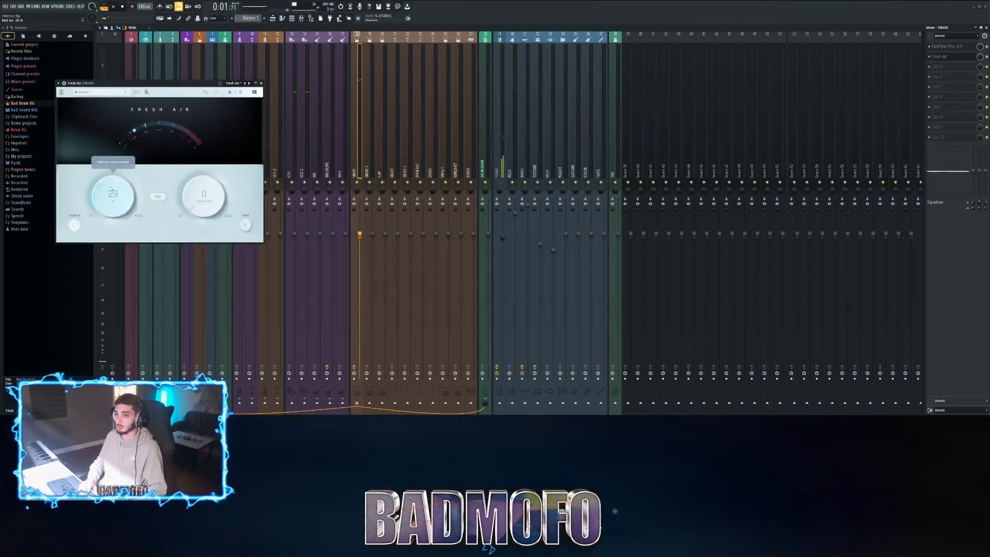
{"action": "left_click_drag", "start_coordinate": [110, 189], "coordinate": [110, 192]}
{"action": "left_click_drag", "start_coordinate": [191, 203], "coordinate": [195, 183]}
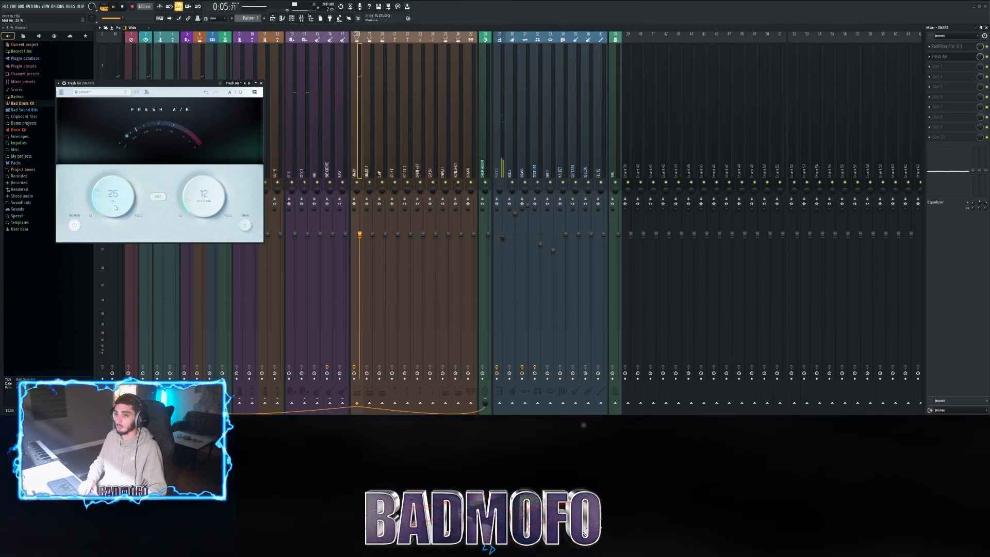
{"action": "left_click", "coordinate": [968, 57]}
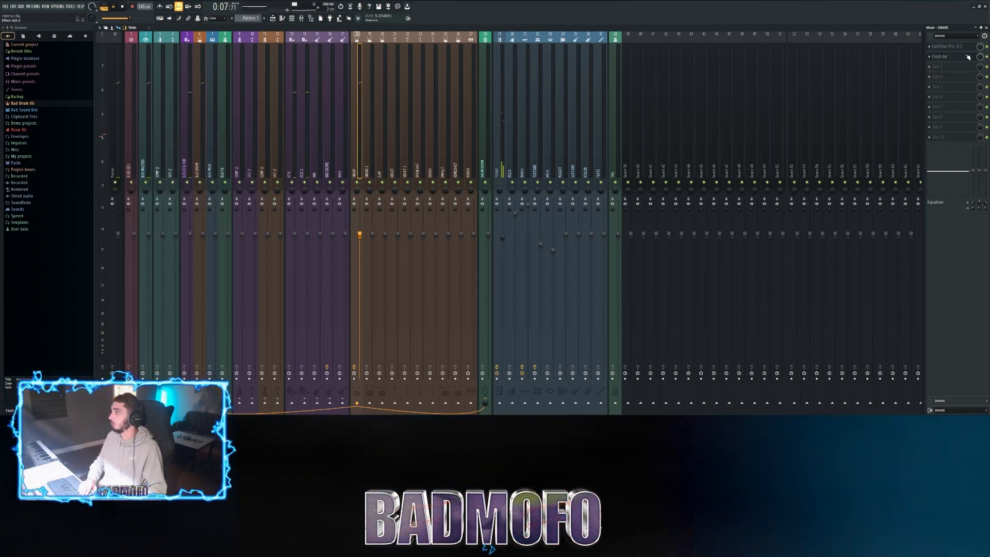
Step: Load StandardCLIP in the snare's third effect slot and set its clip level to -12 dB
{"action": "key", "text": "space"}
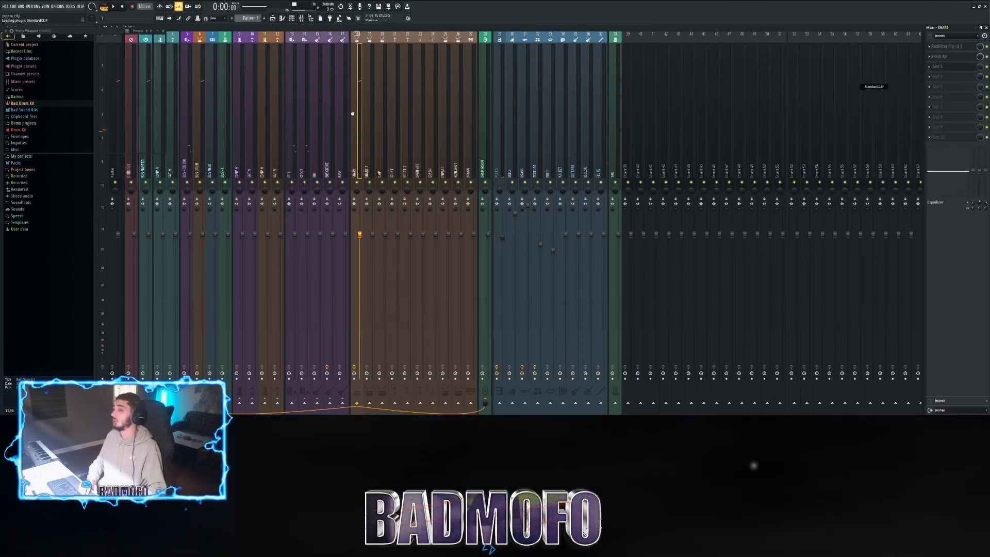
{"action": "key", "text": "space"}
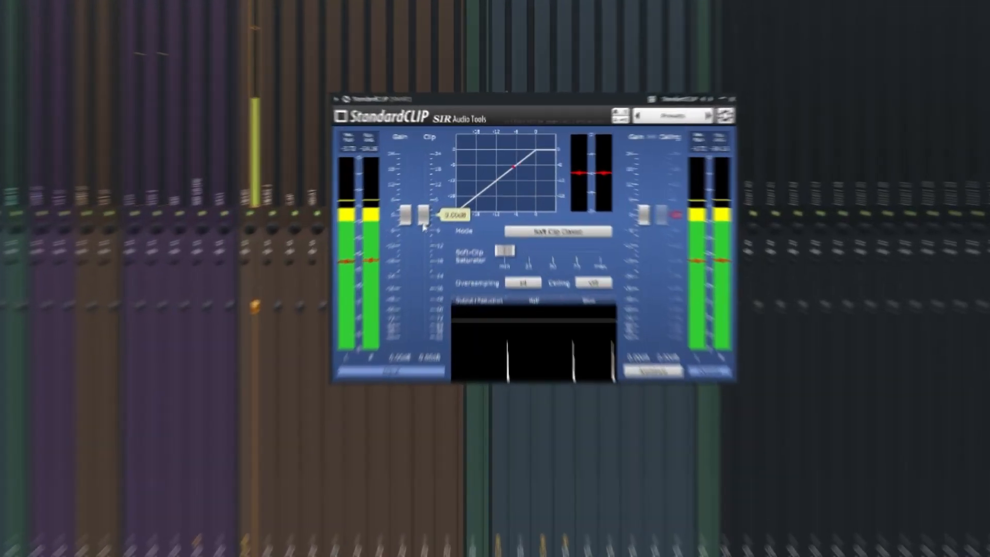
{"action": "right_click", "coordinate": [454, 184]}
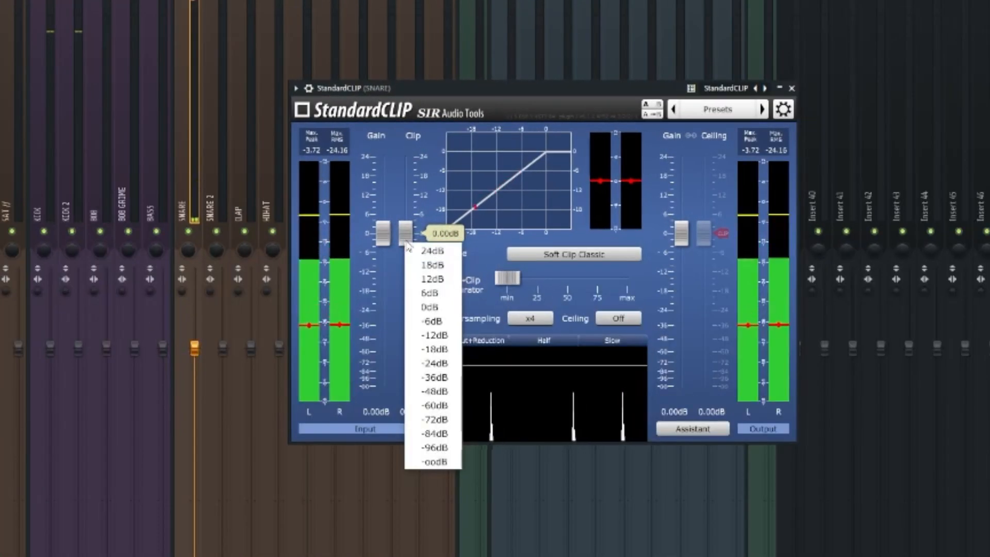
{"action": "left_click", "coordinate": [436, 335]}
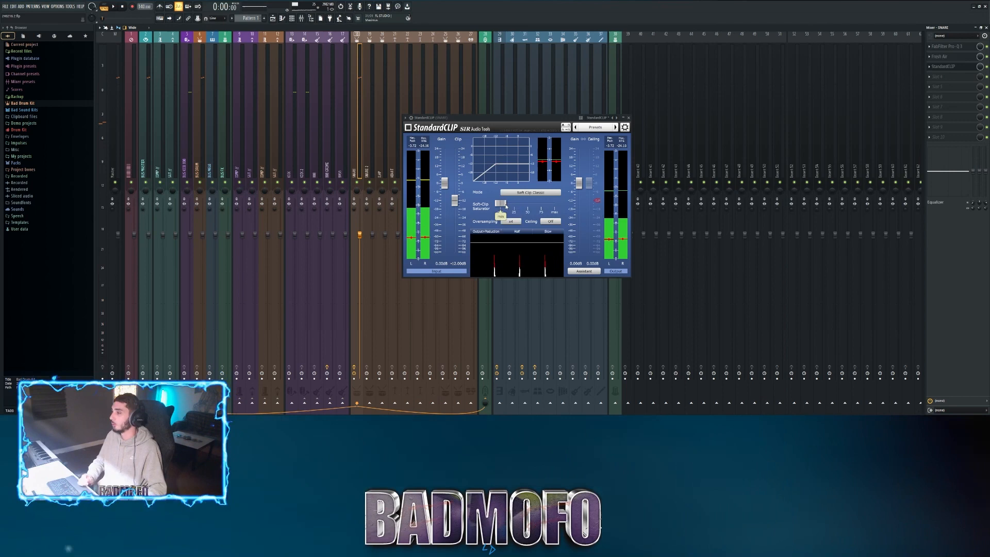
Step: Set StandardCLIP to Soft Clip Pro mode with the soft-clip saturator at about 25, and close its window
{"action": "key", "text": "space"}
{"action": "left_click_drag", "start_coordinate": [505, 205], "coordinate": [514, 206]}
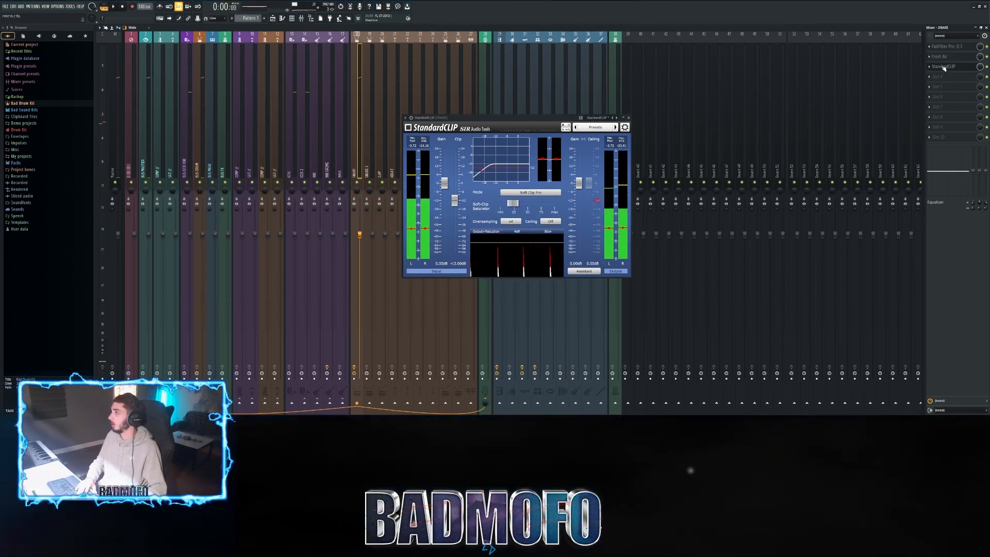
{"action": "left_click", "coordinate": [944, 68]}
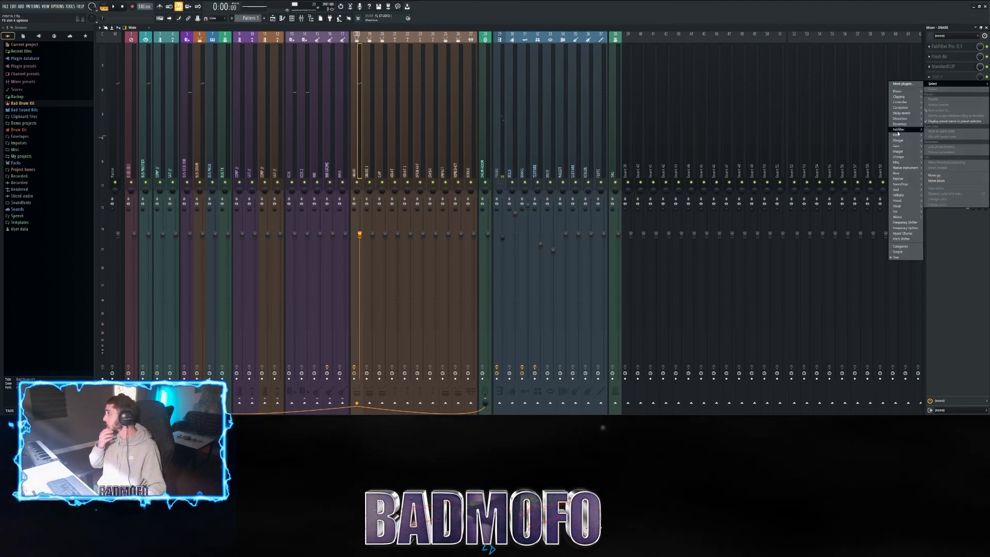
Step: Load a second FabFilter Pro-Q 3 after StandardCLIP on the snare and add a low cut at about 230 Hz
{"action": "mouse_move", "coordinate": [898, 129]}
{"action": "left_click", "coordinate": [863, 168]}
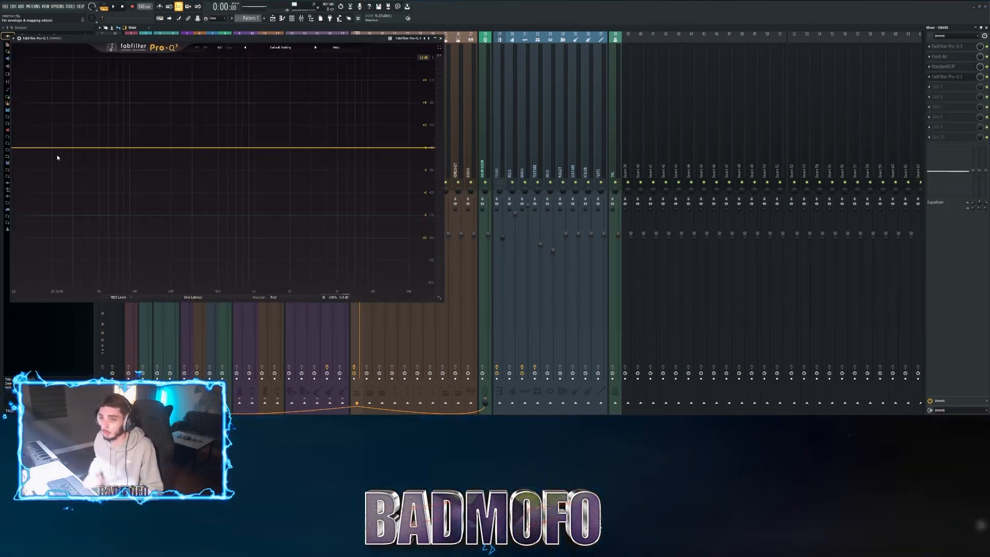
{"action": "left_click_drag", "start_coordinate": [28, 148], "coordinate": [179, 150]}
{"action": "scroll", "coordinate": [179, 150], "scroll_direction": "up", "scroll_amount": 3}
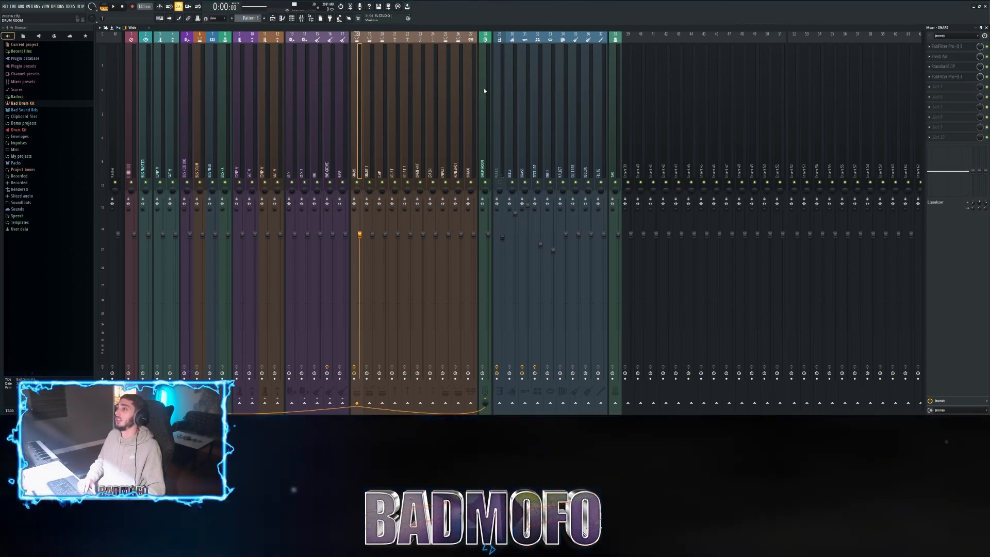
Step: Switch to the Delay & Reverb Time Calculator in the browser and set its BPM to 140
{"action": "left_click", "coordinate": [485, 91]}
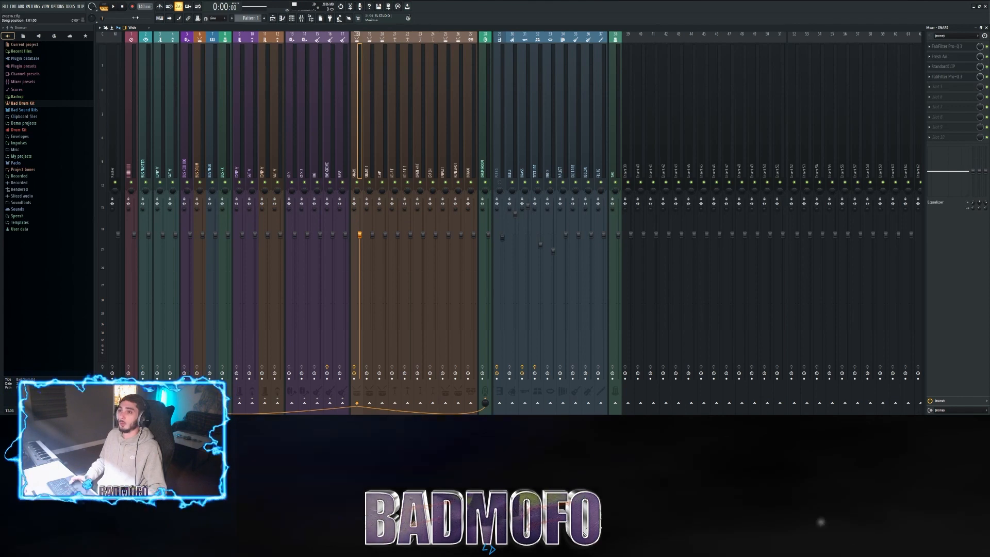
{"action": "left_click", "coordinate": [974, 6]}
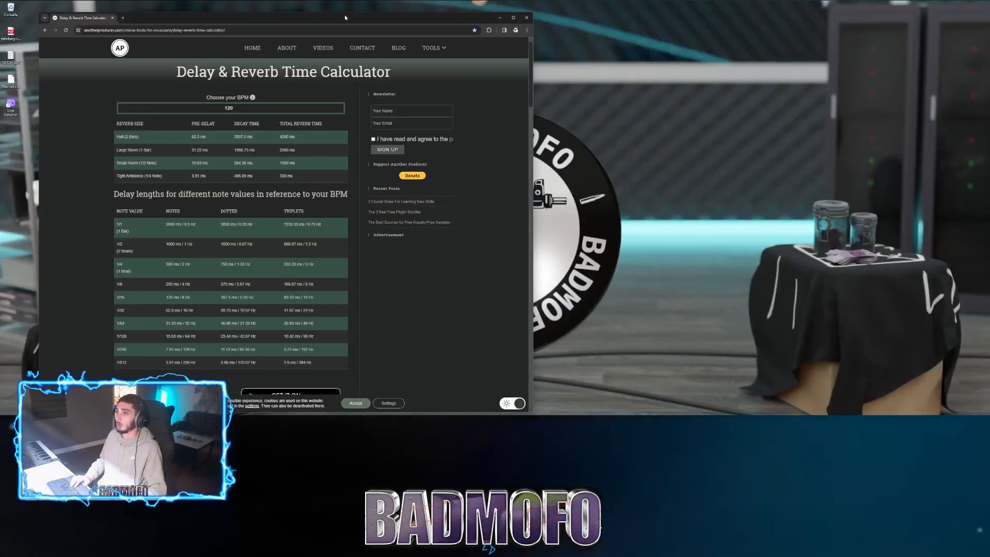
{"action": "left_click_drag", "start_coordinate": [345, 14], "coordinate": [362, 7]}
{"action": "double_click", "coordinate": [274, 101]}
{"action": "type", "text": "140"}
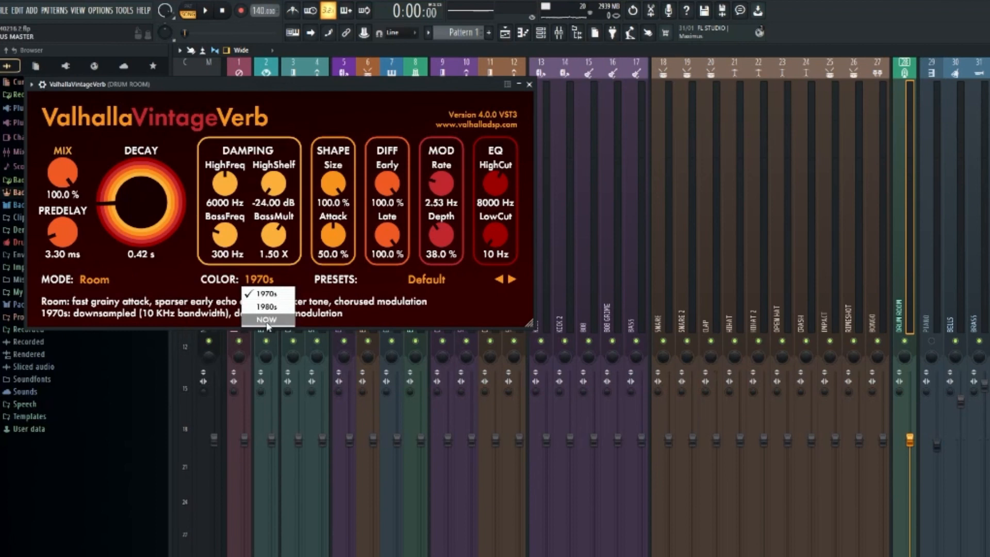
Step: Set the color mode of ValhallaVintageVerb on the DRUM ROOM track to NOW and close the reverb window
{"action": "left_click", "coordinate": [266, 320]}
{"action": "left_click", "coordinate": [530, 84]}
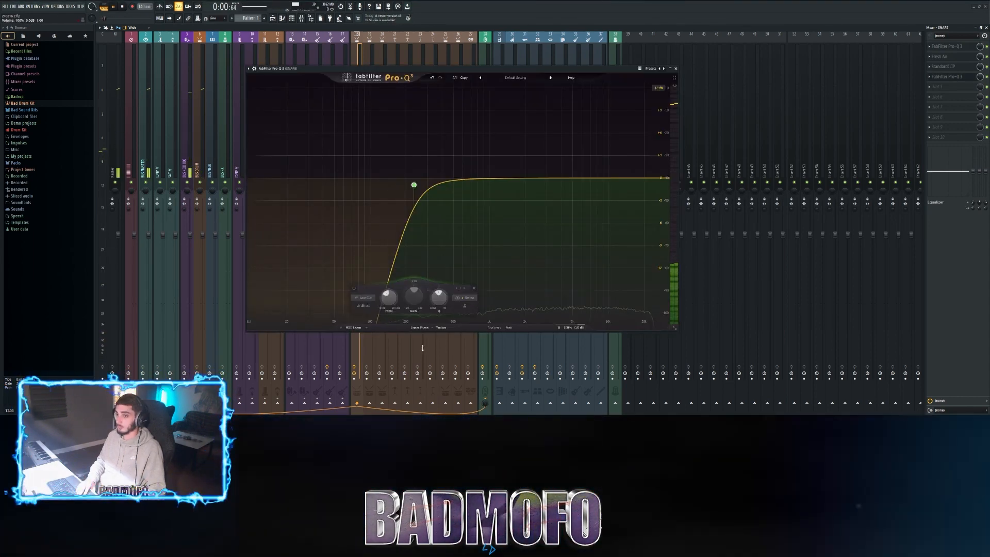
Step: Set the processing mode of the second Pro-Q 3 on the snare to Linear Phase
{"action": "key", "text": "space"}
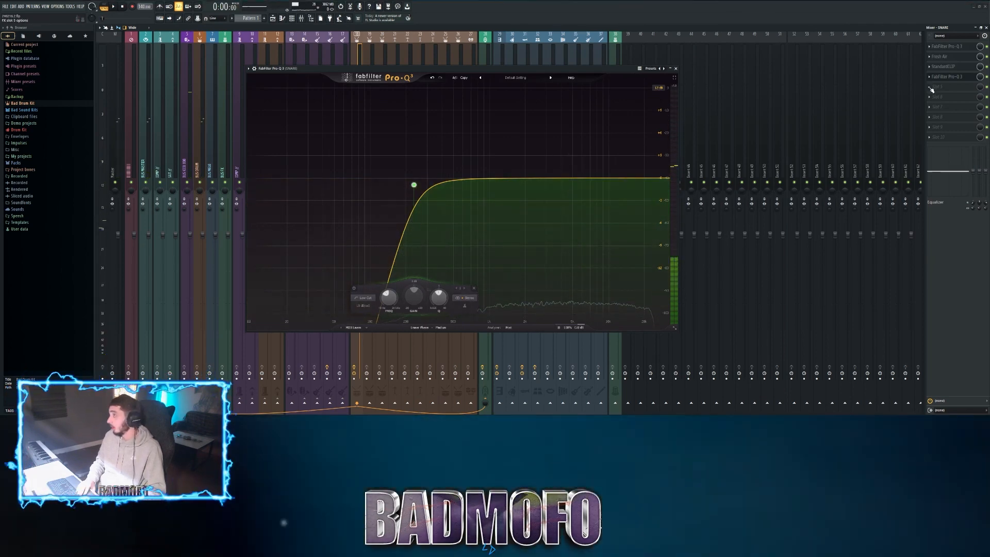
{"action": "left_click_drag", "start_coordinate": [474, 70], "coordinate": [643, 68]}
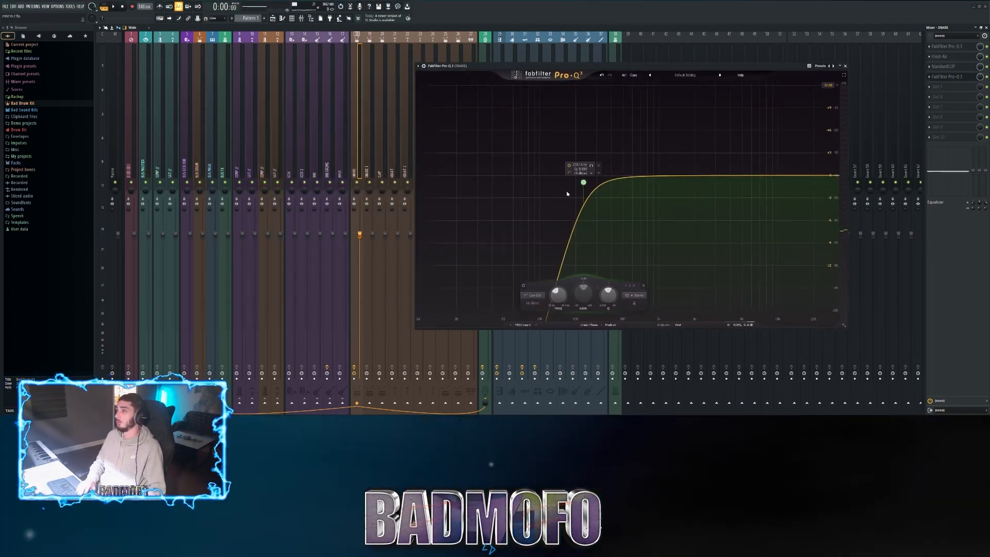
{"action": "key", "text": "space"}
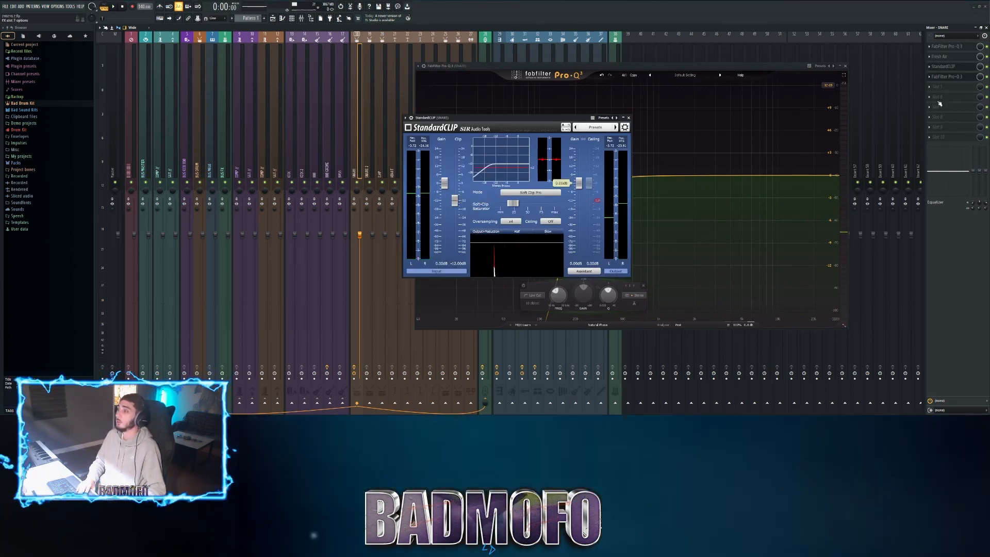
{"action": "left_click", "coordinate": [956, 66]}
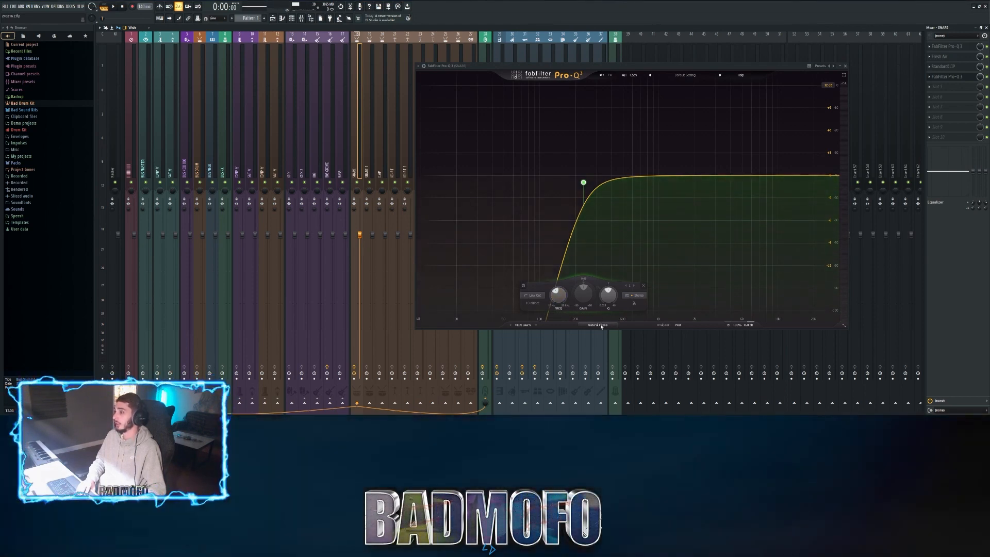
{"action": "left_click", "coordinate": [601, 325]}
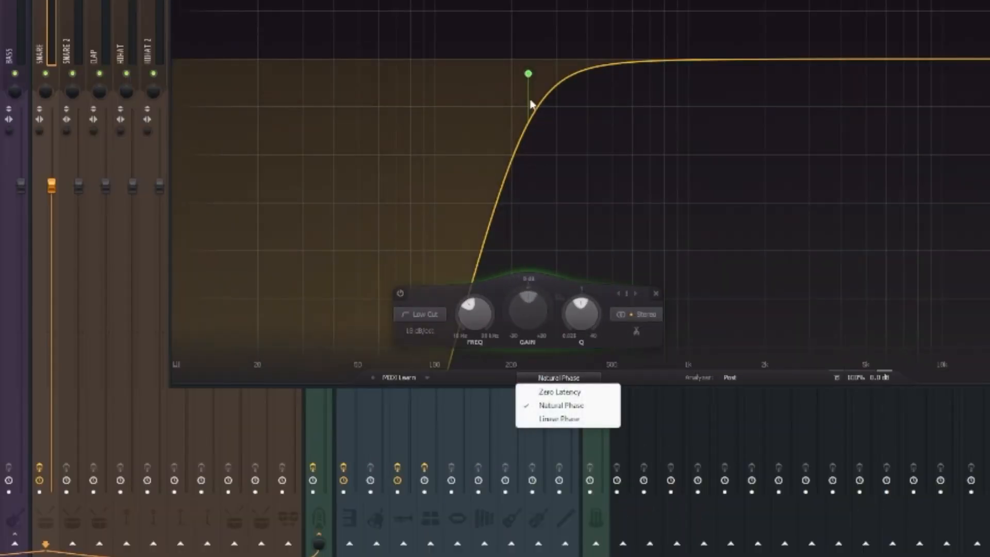
{"action": "left_click", "coordinate": [559, 418]}
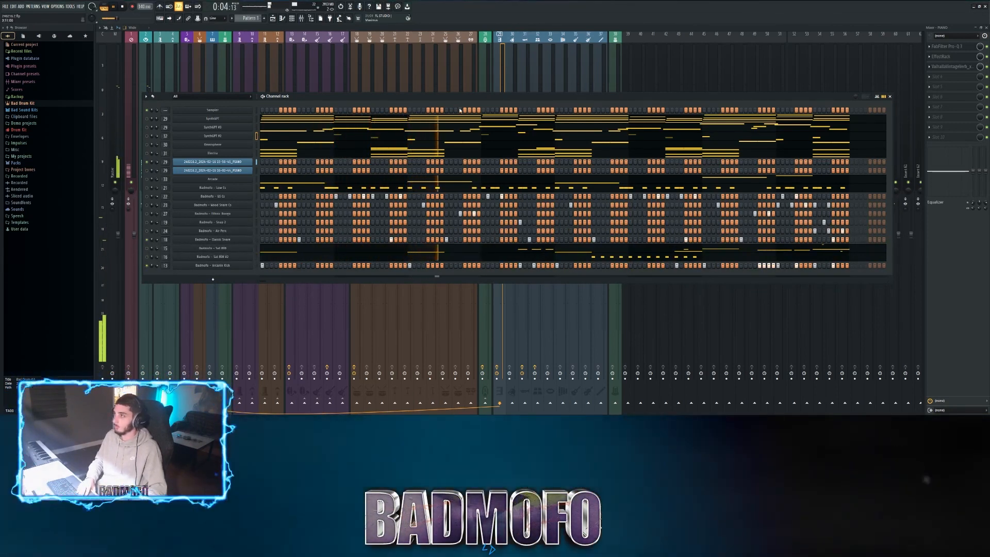
Step: Add a high cut at about 5.1 kHz to the FabFilter Pro-Q 3 on the PIANO track
{"action": "key", "text": "F6"}
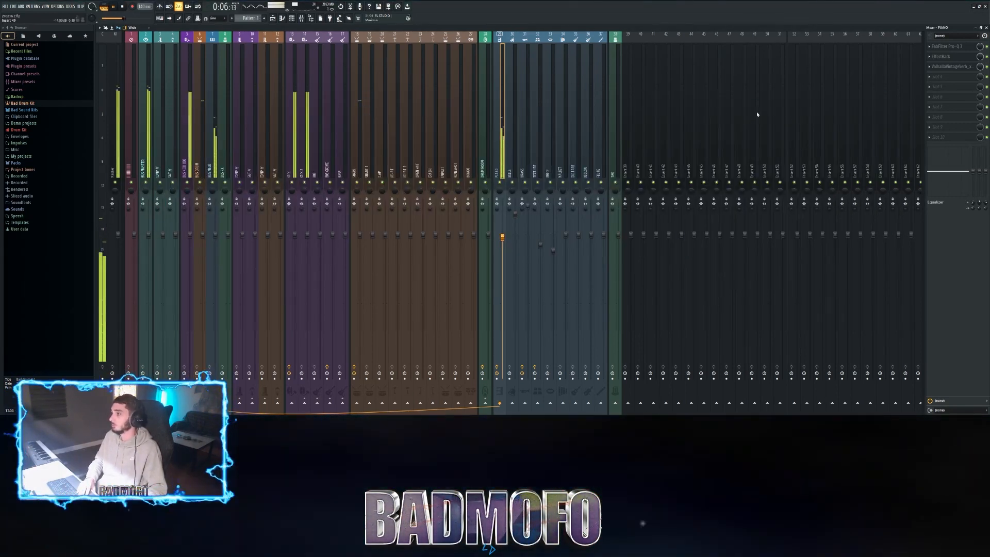
{"action": "key", "text": "space"}
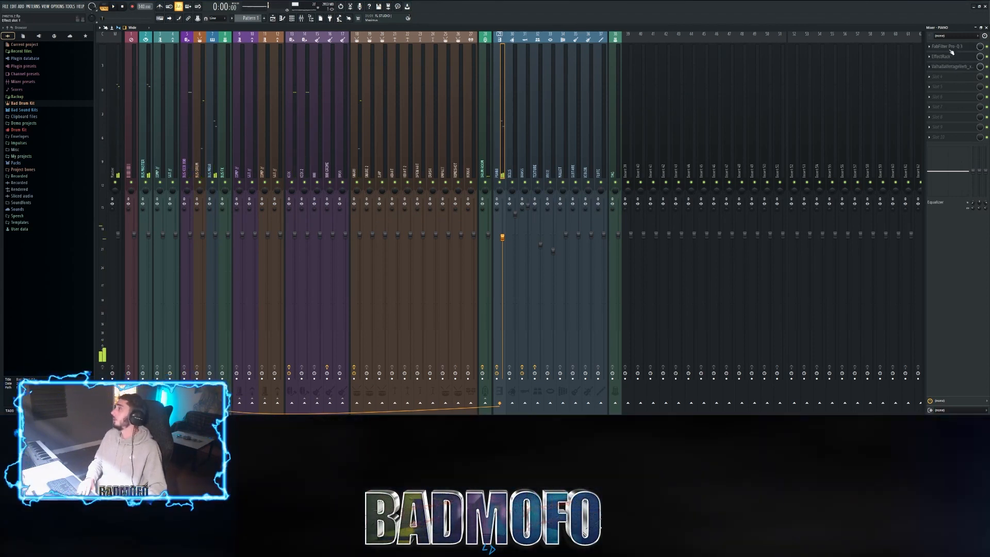
{"action": "left_click", "coordinate": [952, 48]}
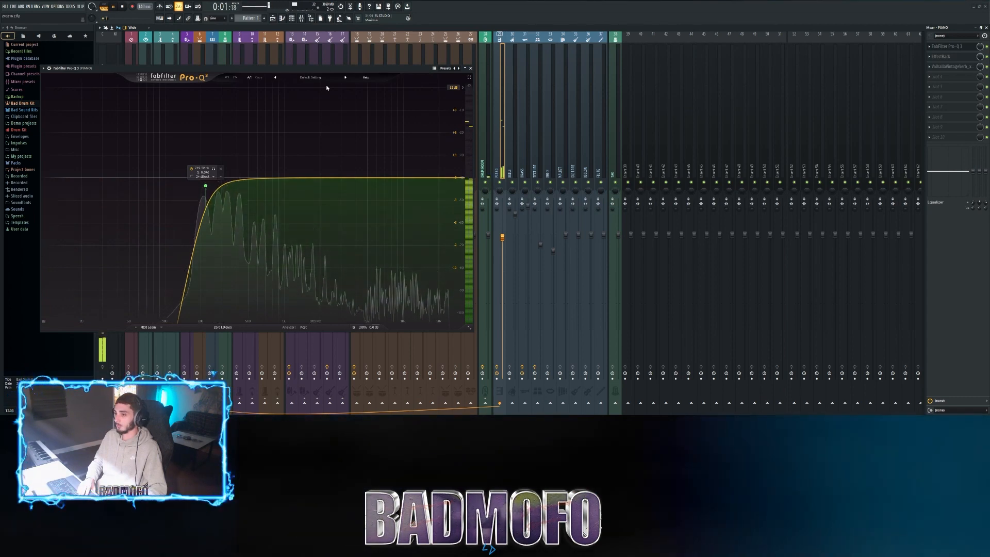
{"action": "left_click_drag", "start_coordinate": [326, 67], "coordinate": [472, 48]}
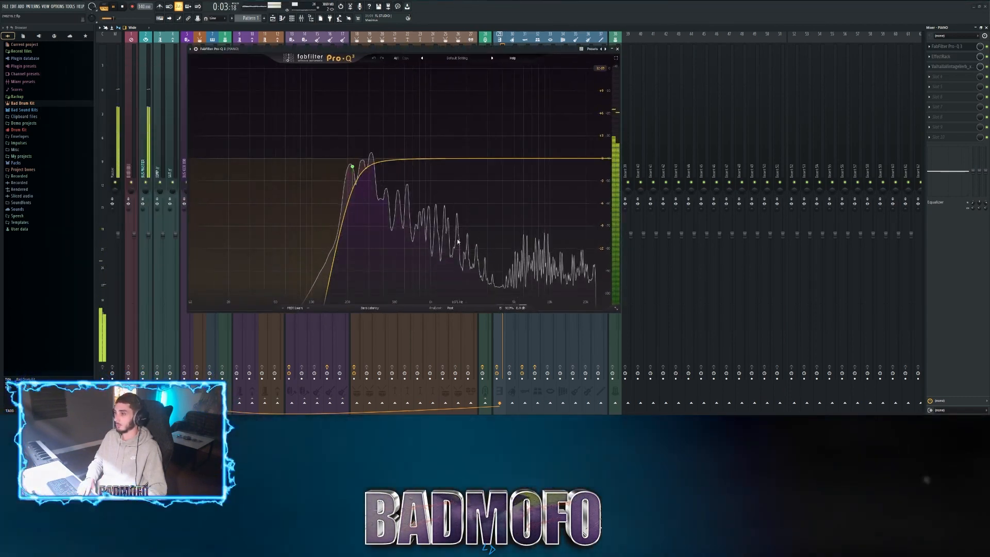
{"action": "left_click_drag", "start_coordinate": [596, 159], "coordinate": [477, 164]}
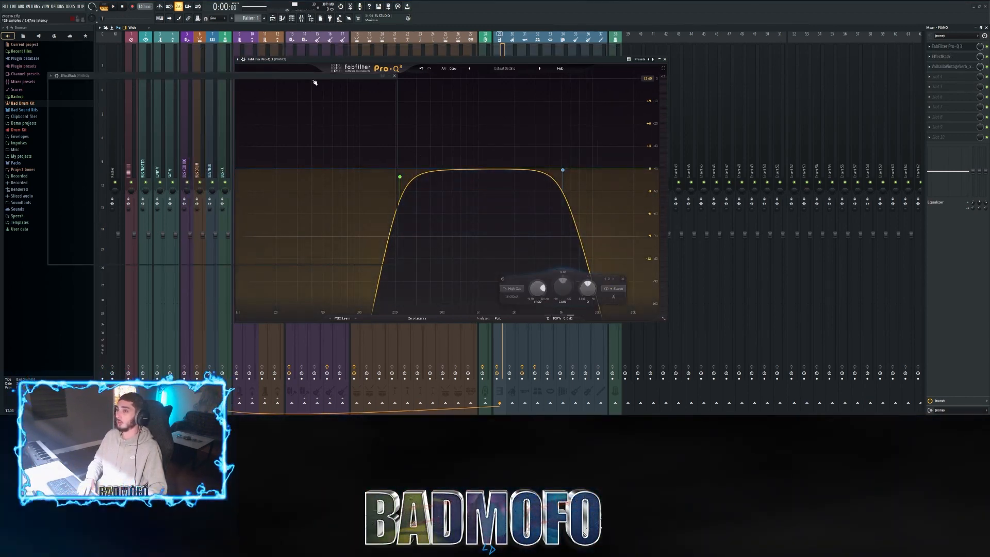
Step: Set the color mode of ValhallaVintageVerb on the PIANO track to NOW and lower its mix
{"action": "left_click", "coordinate": [949, 57]}
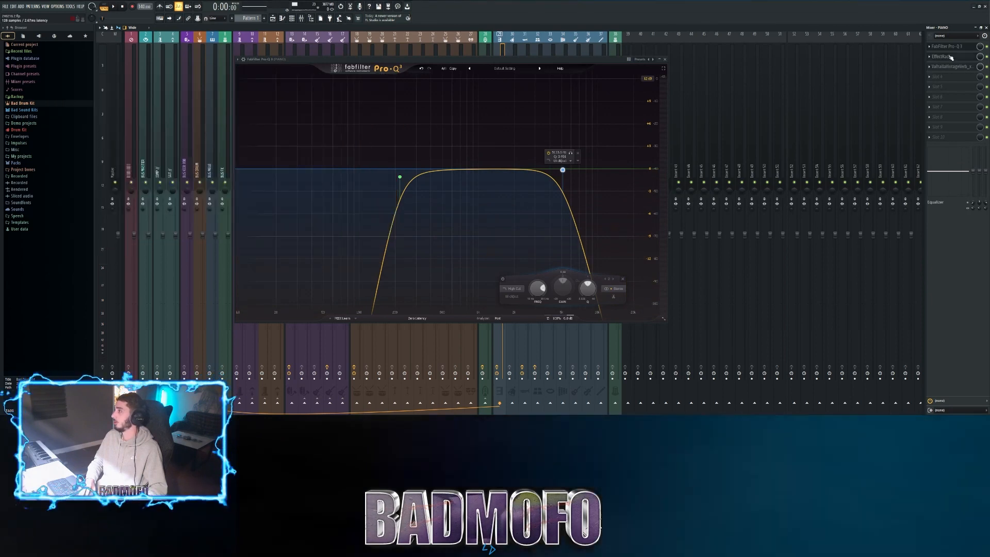
{"action": "left_click", "coordinate": [951, 48]}
{"action": "left_click", "coordinate": [953, 68]}
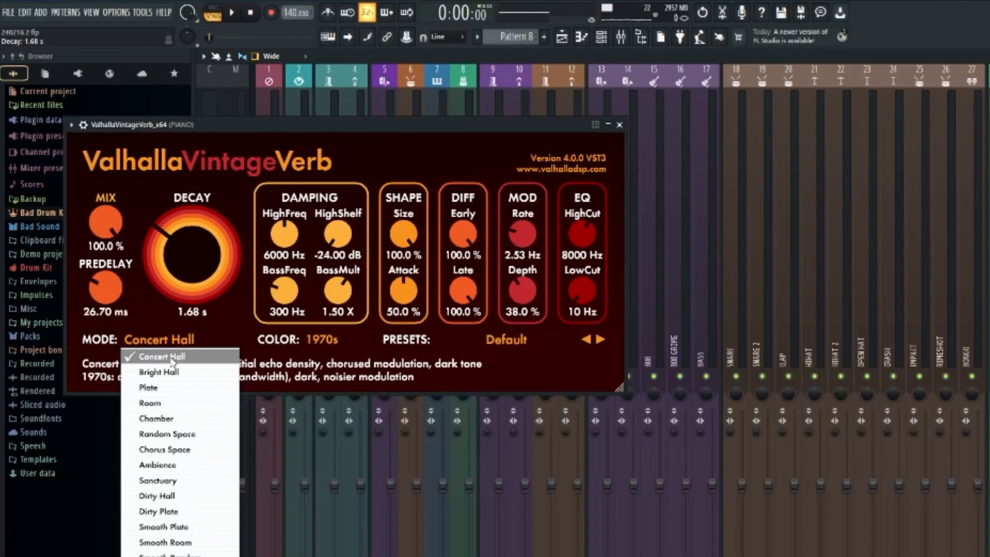
{"action": "left_click", "coordinate": [324, 384]}
{"action": "left_click_drag", "start_coordinate": [434, 125], "coordinate": [980, 198]}
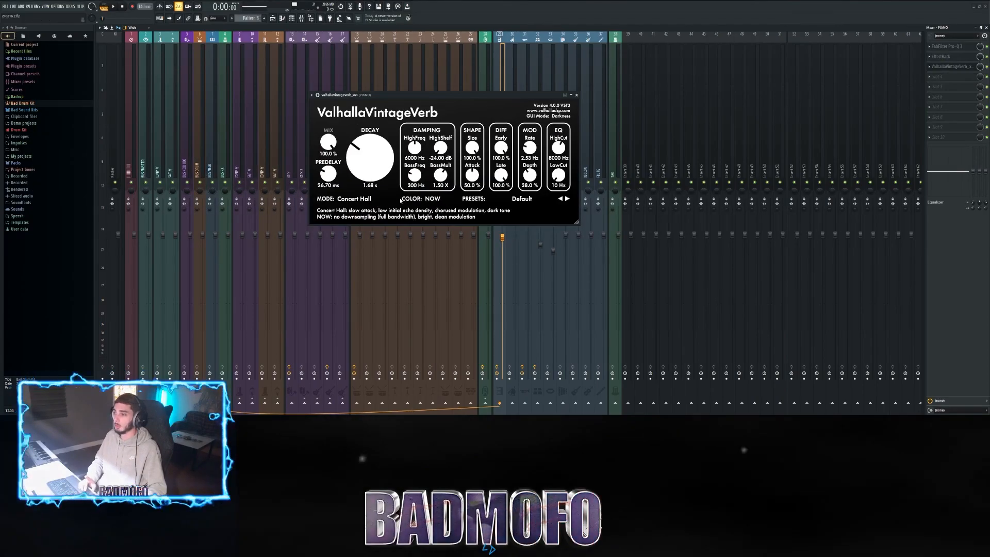
{"action": "left_click_drag", "start_coordinate": [468, 96], "coordinate": [496, 137]}
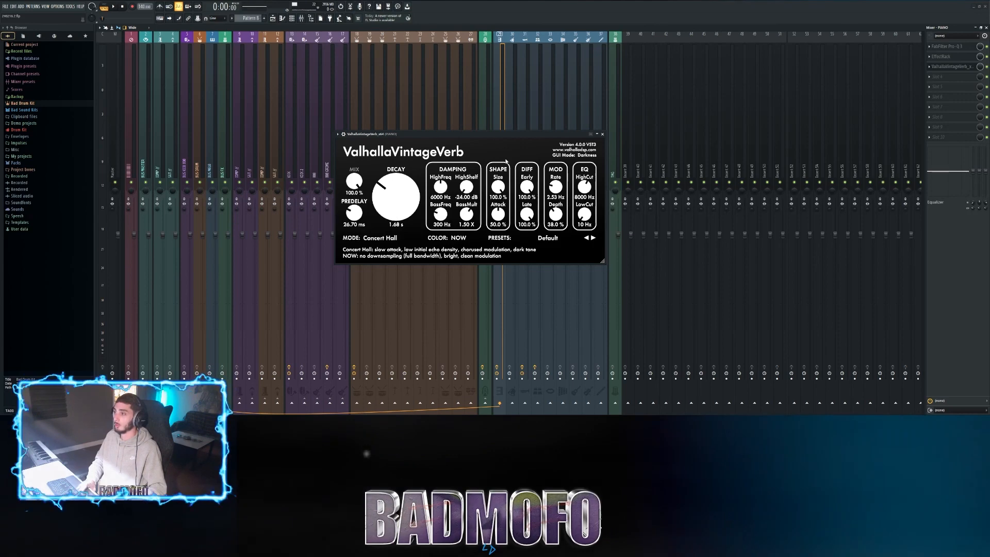
{"action": "left_click_drag", "start_coordinate": [352, 181], "coordinate": [350, 212]}
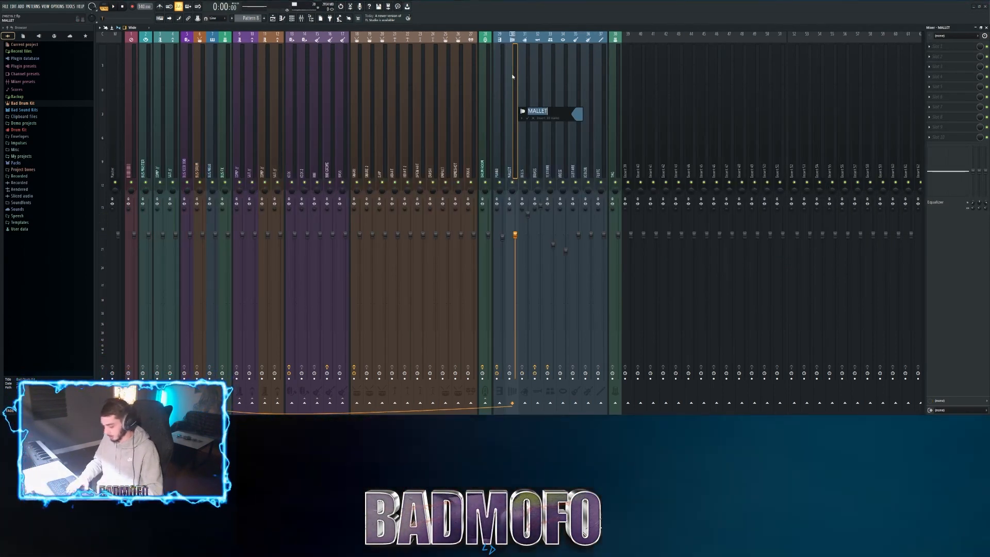
Step: Rename the MALLET mixer track as PIANO TOP
{"action": "key", "text": "Caps_Lock"}
{"action": "type", "text": "PIANO TOP"}
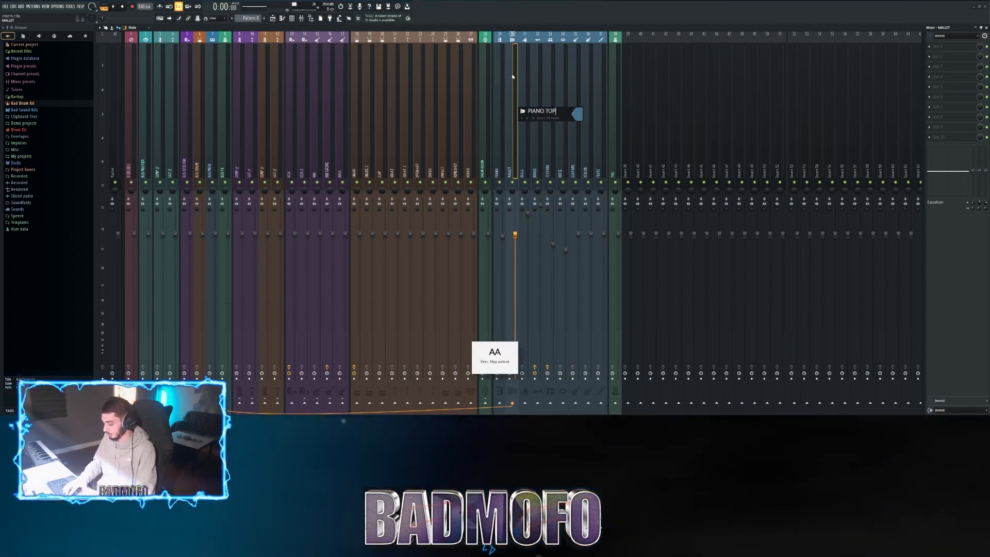
{"action": "key", "text": "Return"}
Step: Lower the PIANO TOP fader slightly during playback and copy the PIANO track's effect chain onto it
{"action": "key", "text": "space"}
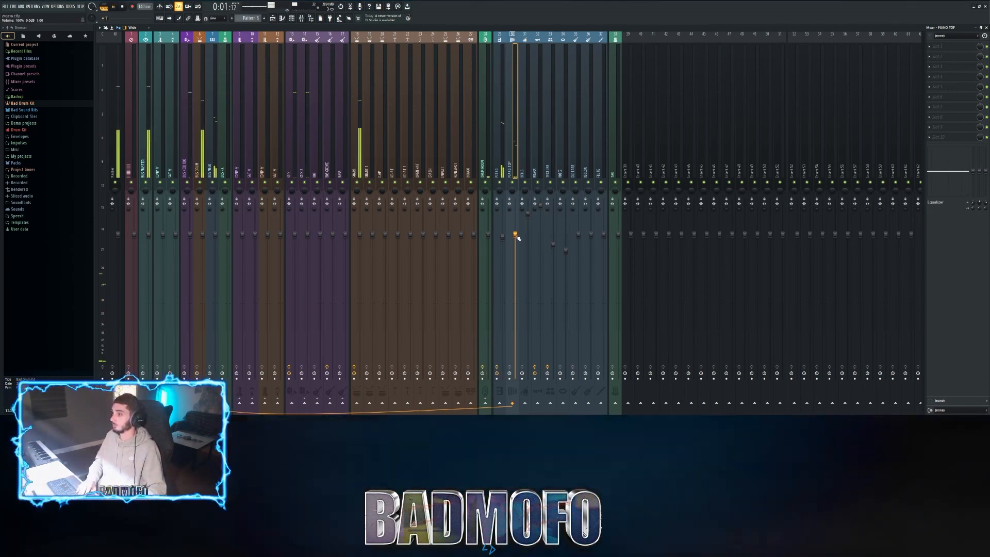
{"action": "left_click_drag", "start_coordinate": [515, 235], "coordinate": [515, 238]}
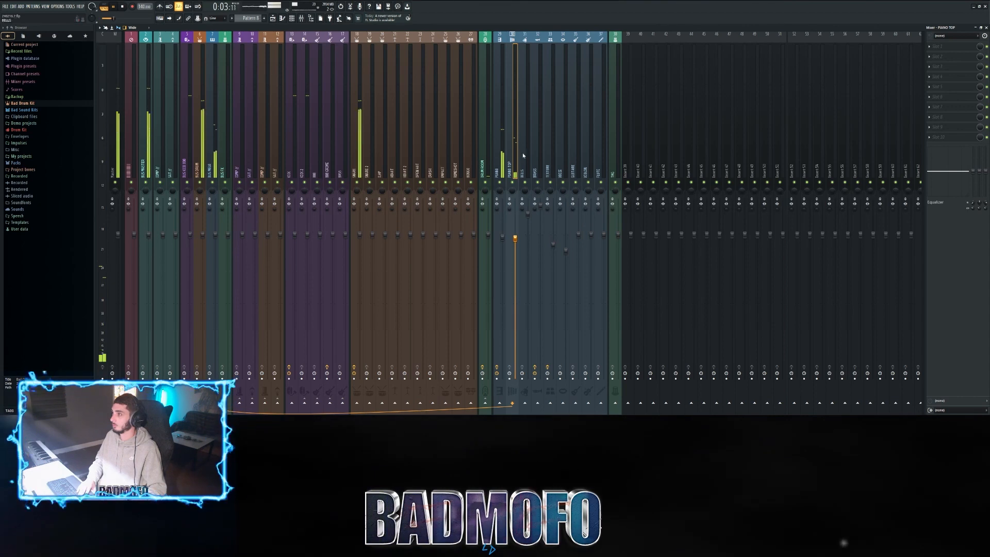
{"action": "left_click_drag", "start_coordinate": [586, 73], "coordinate": [512, 75]}
{"action": "key", "text": "space"}
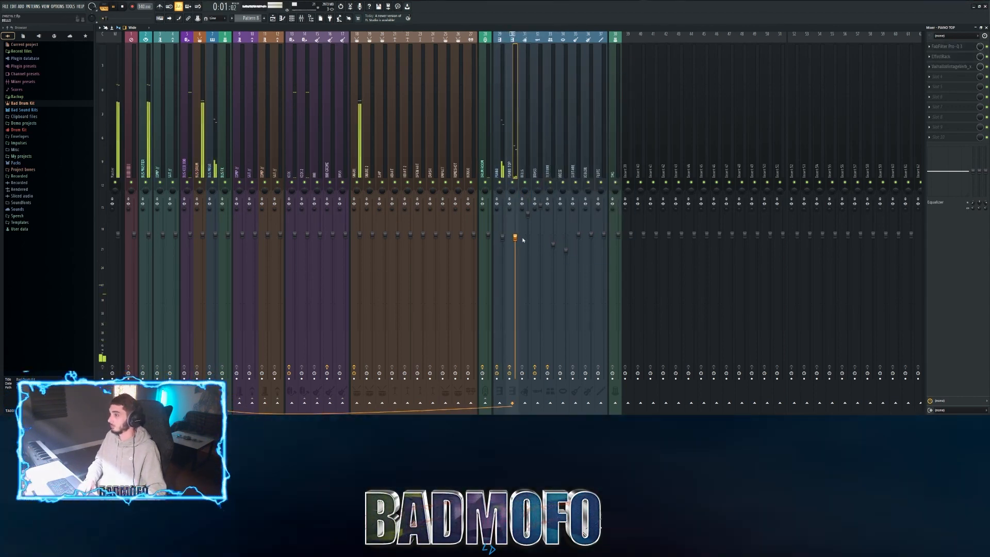
Step: Raise the low-cut frequency in the PIANO TOP Pro-Q 3 and soften its high cut at a slightly lower frequency
{"action": "left_click", "coordinate": [948, 47]}
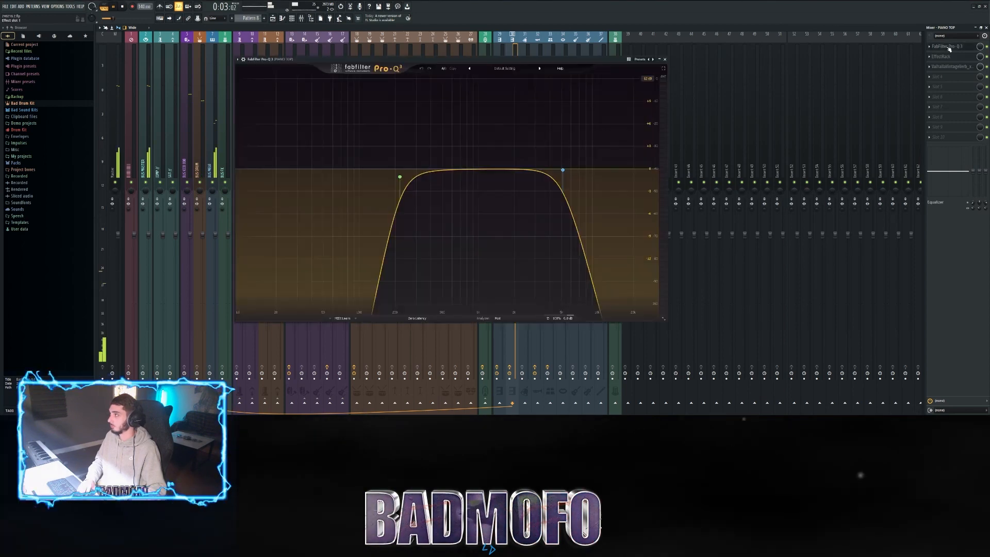
{"action": "left_click_drag", "start_coordinate": [399, 177], "coordinate": [434, 186]}
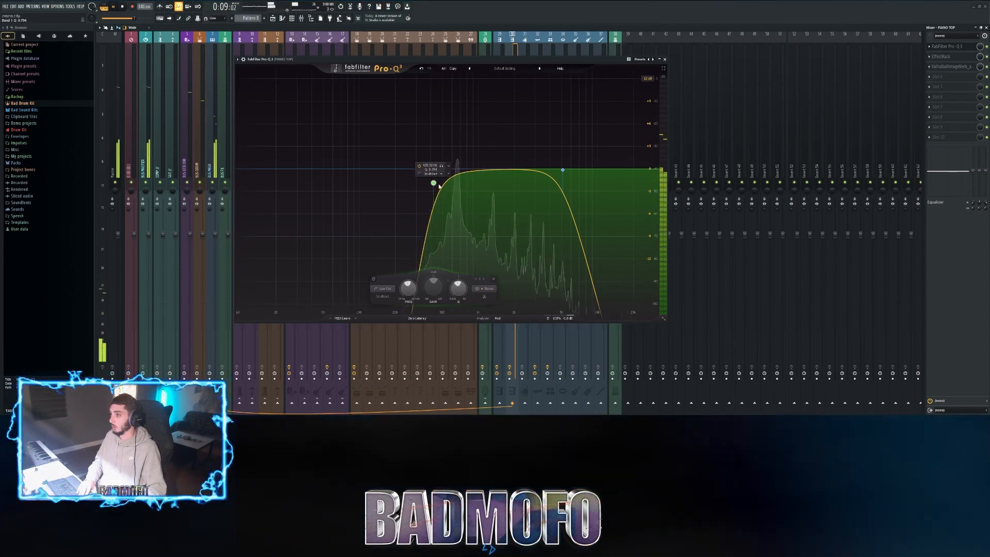
{"action": "left_click_drag", "start_coordinate": [563, 172], "coordinate": [605, 174]}
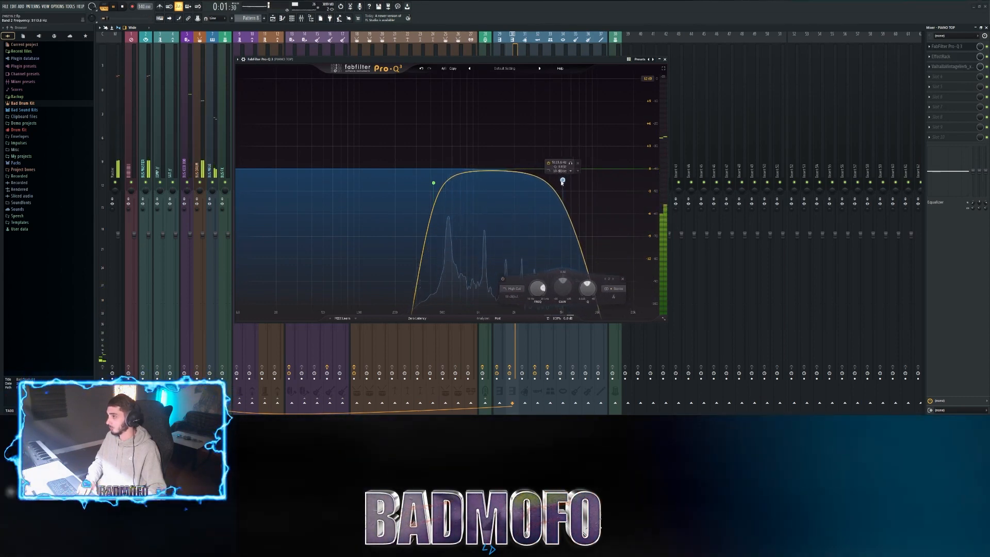
{"action": "left_click_drag", "start_coordinate": [562, 182], "coordinate": [559, 184]}
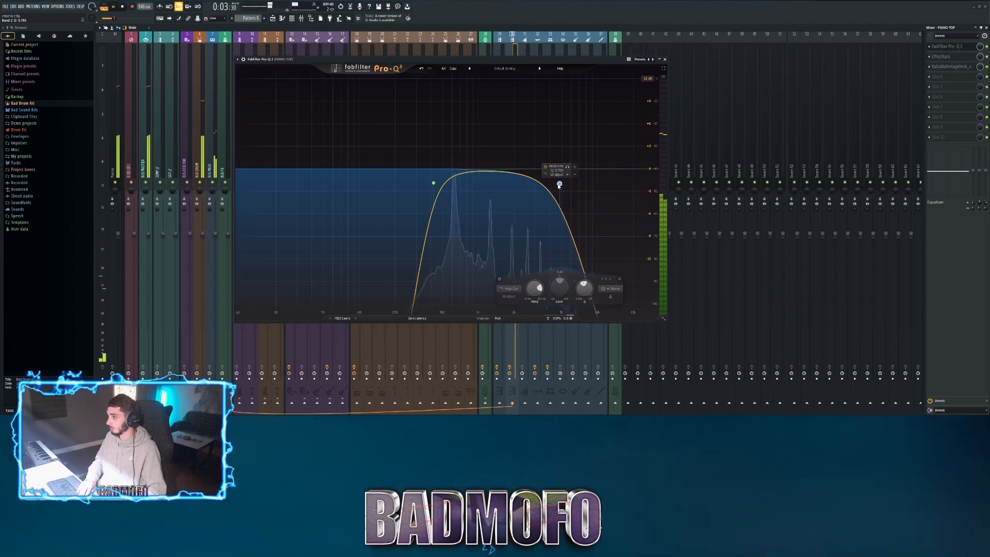
{"action": "left_click", "coordinate": [949, 47]}
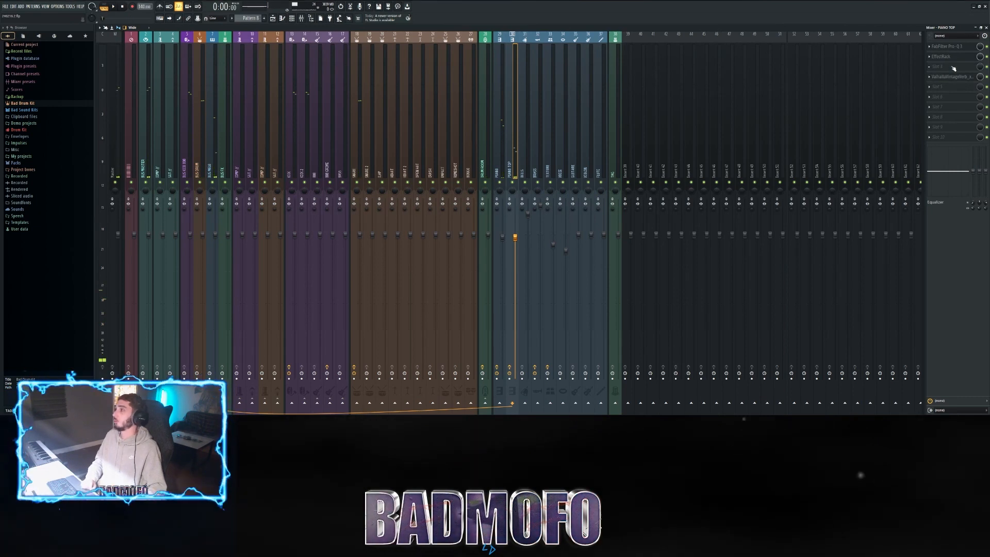
Step: Load the Waves H-Delay through WaveShell1 into the empty slot before ValhallaVintageVerb on PIANO TOP
{"action": "mouse_move", "coordinate": [897, 208]}
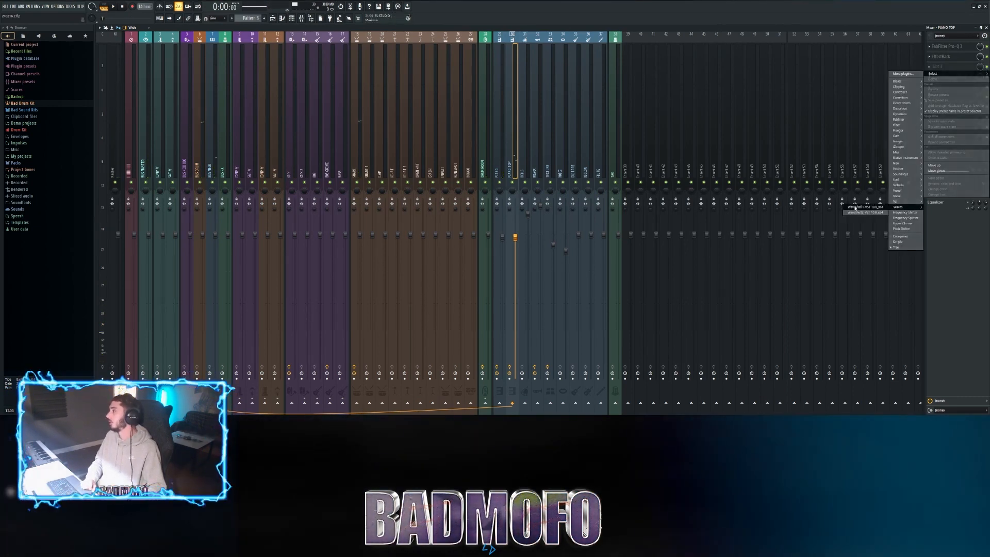
{"action": "left_click", "coordinate": [855, 207]}
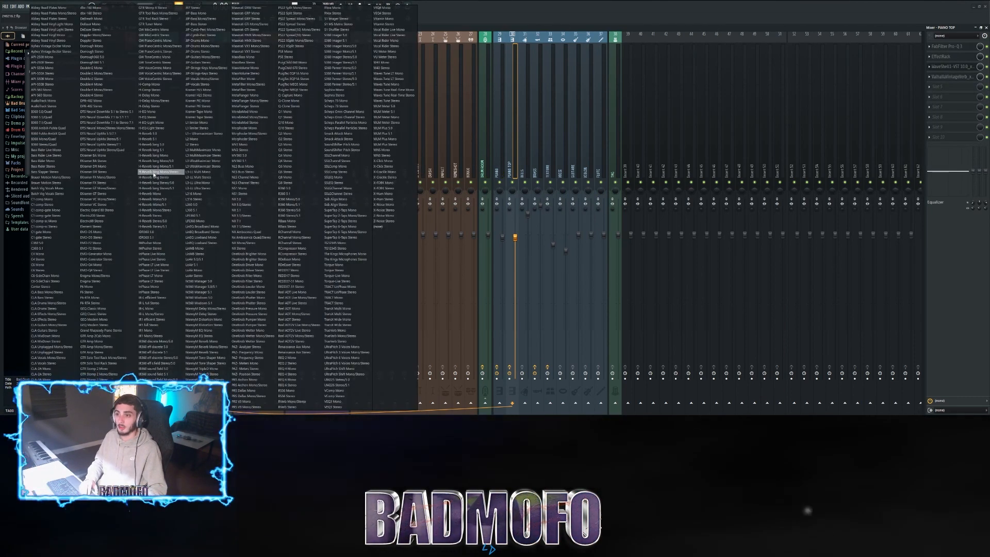
{"action": "left_click", "coordinate": [150, 106]}
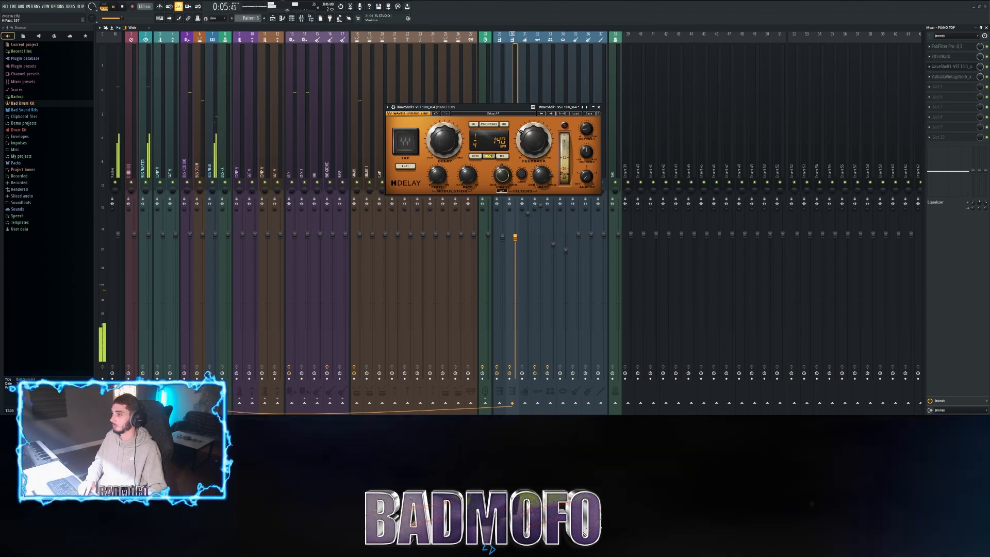
Step: Adjust the H-Delay's low-pass filter, turn on ping-pong, set its mix to 10, and close its window
{"action": "left_click", "coordinate": [540, 177]}
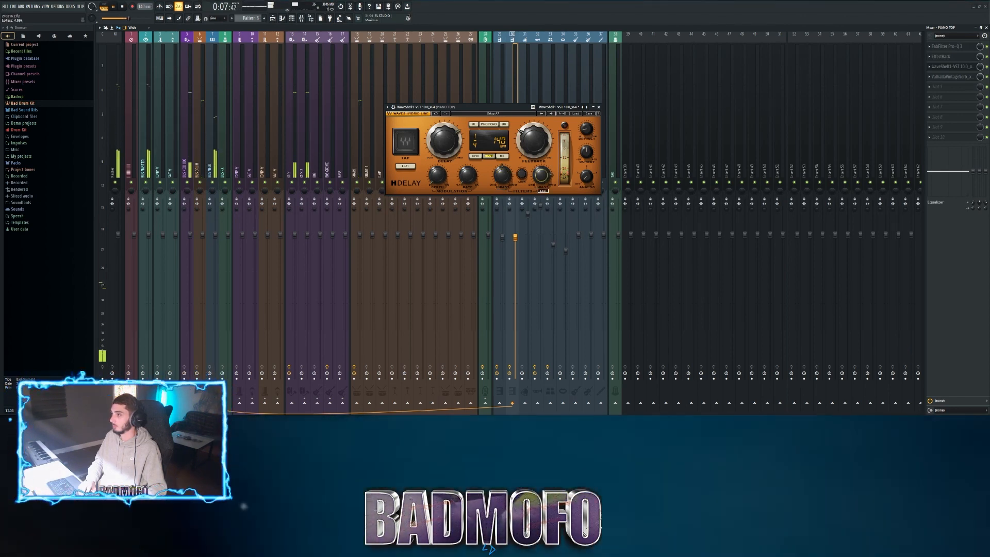
{"action": "key", "text": "space"}
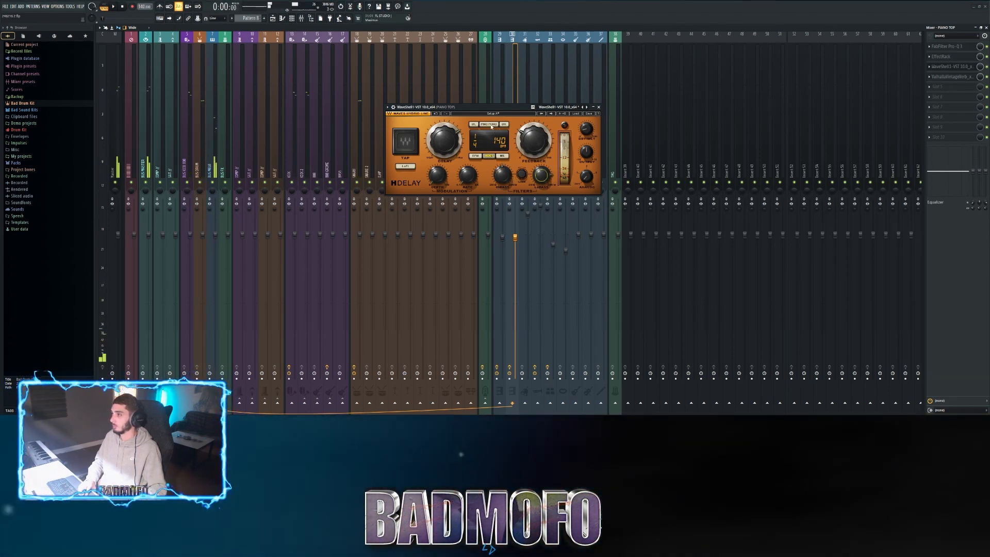
{"action": "left_click", "coordinate": [489, 125]}
{"action": "key", "text": "space"}
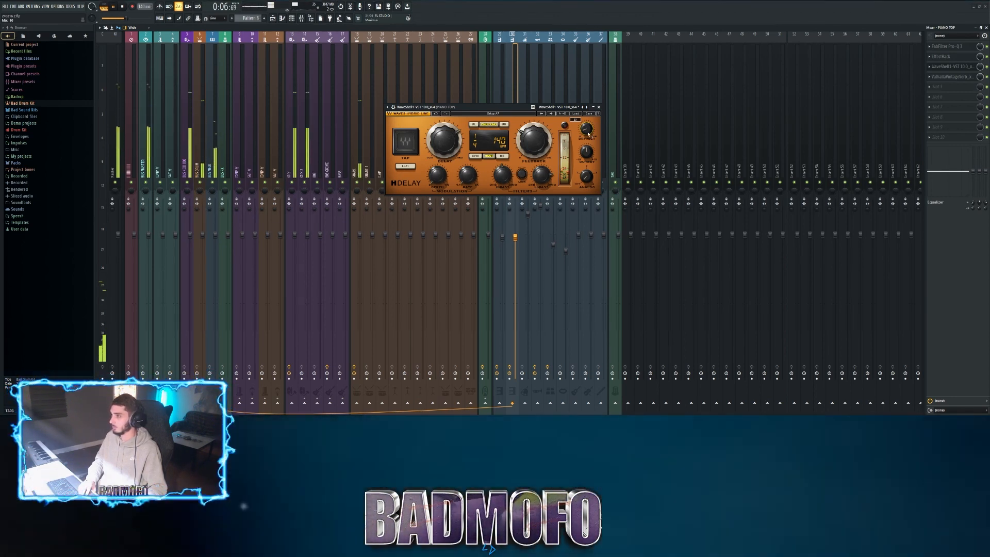
{"action": "left_click", "coordinate": [964, 71]}
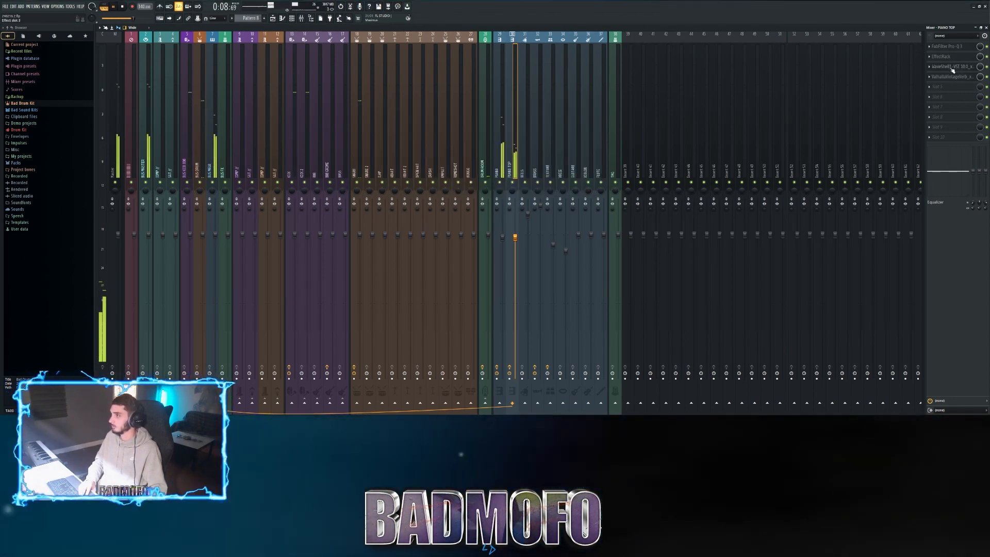
Step: Close the reverb window and route the PIANO and PIANO TOP tracks only to the mixer track directly after PIANO TOP
{"action": "left_click", "coordinate": [600, 132]}
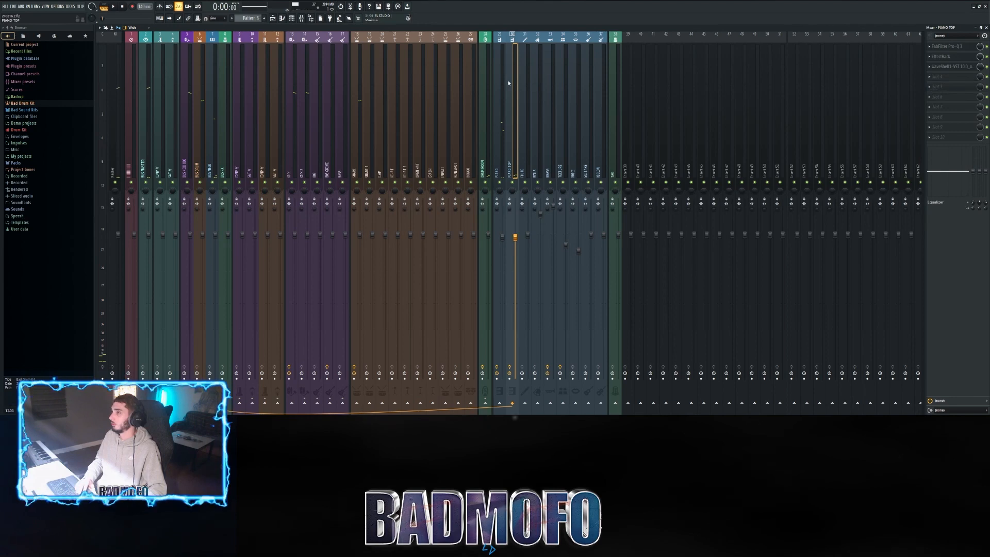
{"action": "left_click", "coordinate": [514, 310], "text": "ctrl"}
{"action": "right_click", "coordinate": [525, 403]}
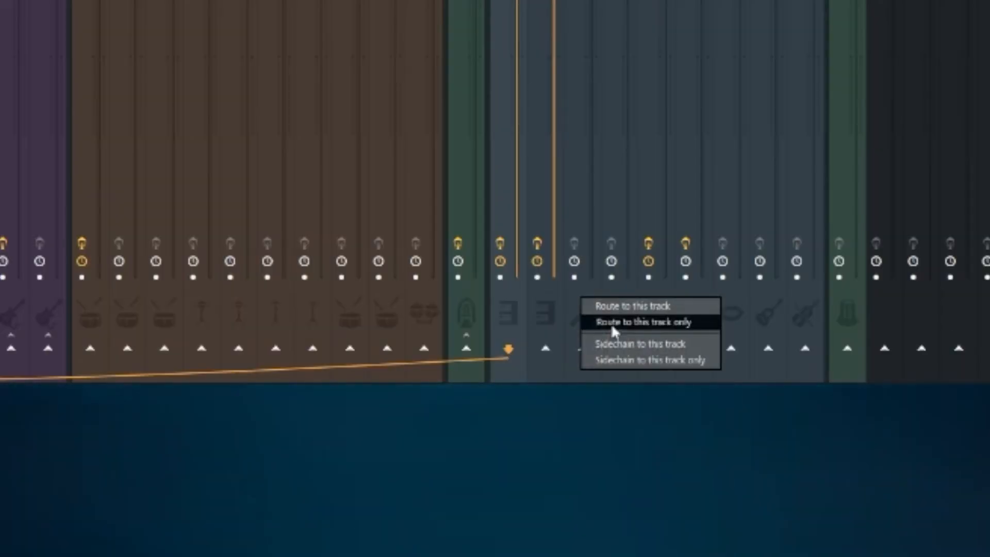
{"action": "left_click", "coordinate": [612, 328]}
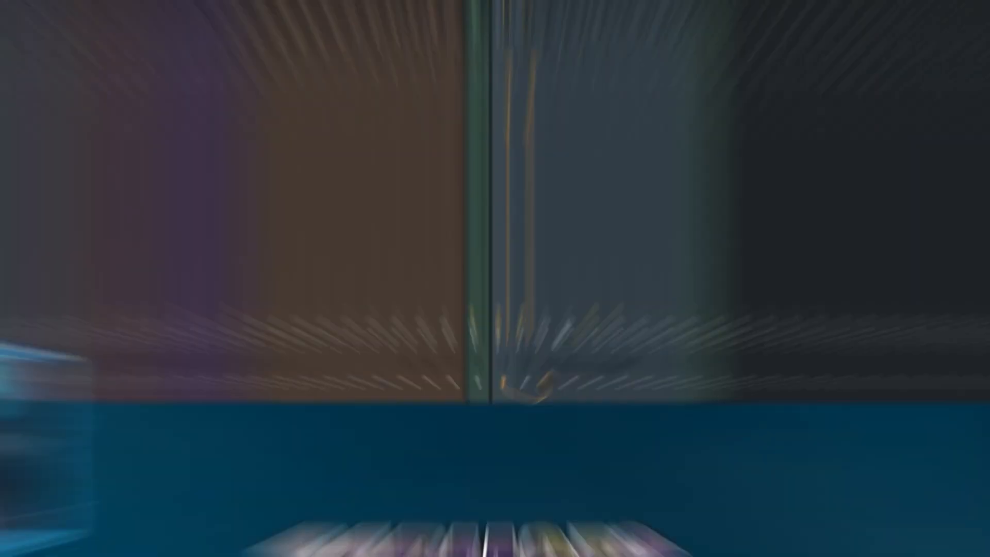
Step: Rename the FLUTE mixer track, which receives both piano layers, as BUS PIANO
{"action": "left_click", "coordinate": [527, 150]}
{"action": "key", "text": "F2"}
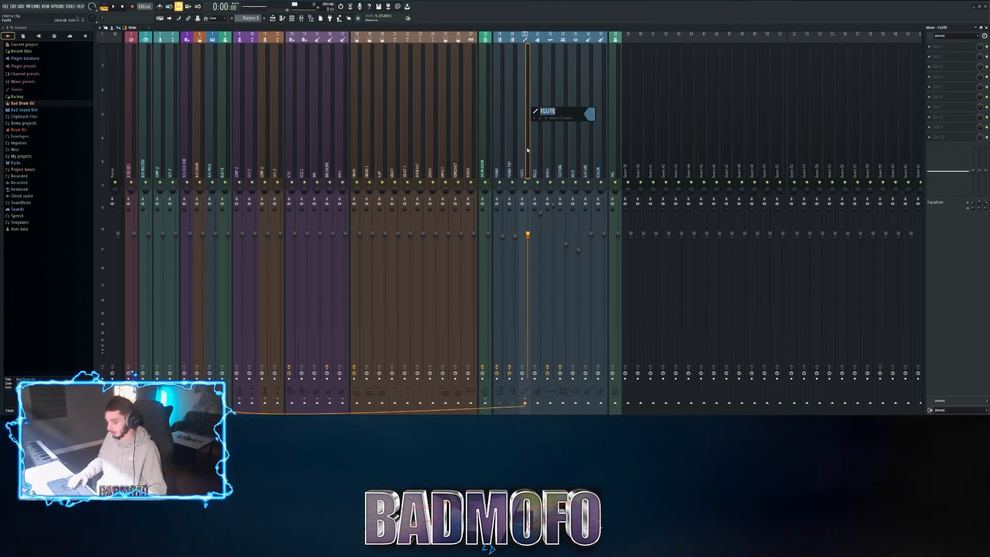
{"action": "type", "text": "BUS PIANO"}
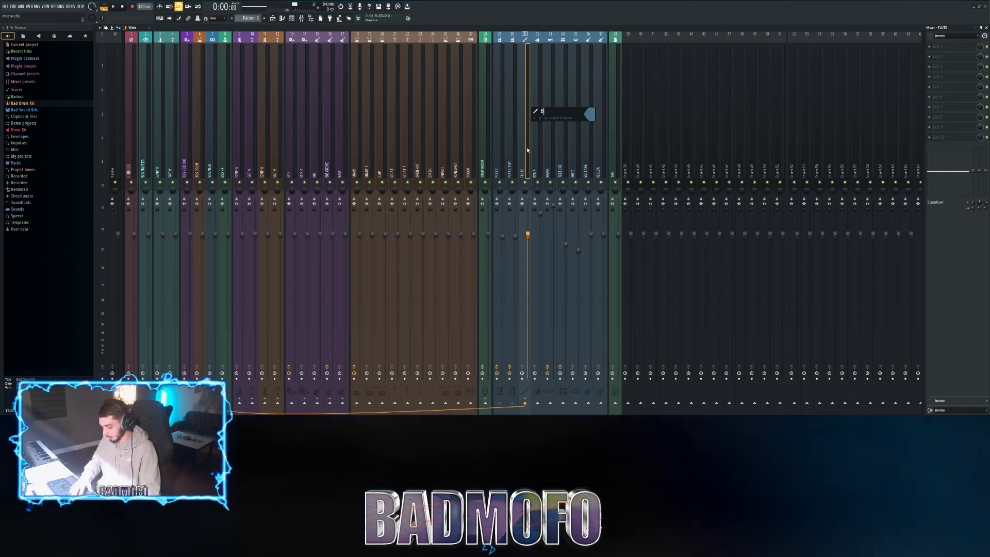
{"action": "left_click", "coordinate": [589, 114]}
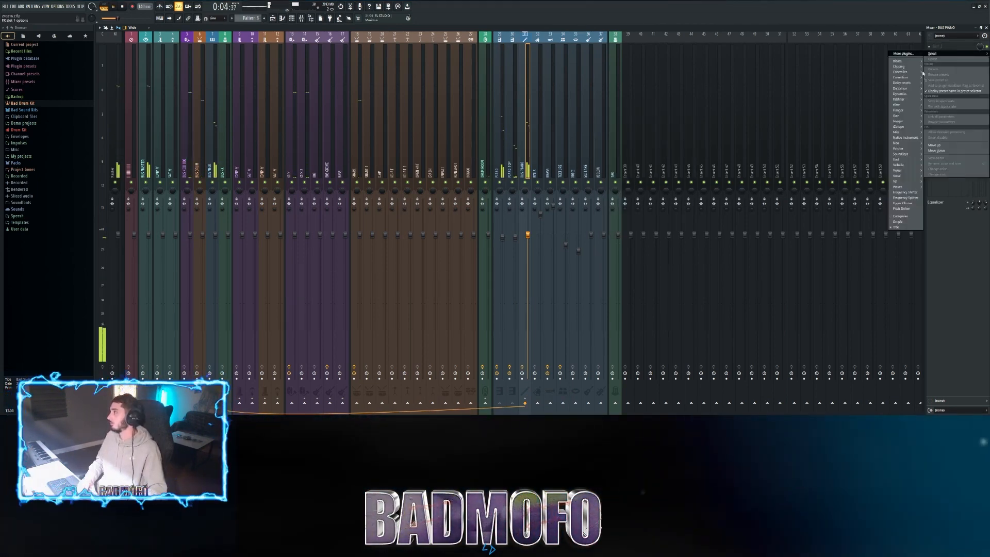
Step: Load FabFilter Pro-Q 3 before the reverb on BUS PIANO, add a low cut and a low-end dip of about 4 dB, and close it
{"action": "mouse_move", "coordinate": [900, 100]}
{"action": "left_click", "coordinate": [869, 138]}
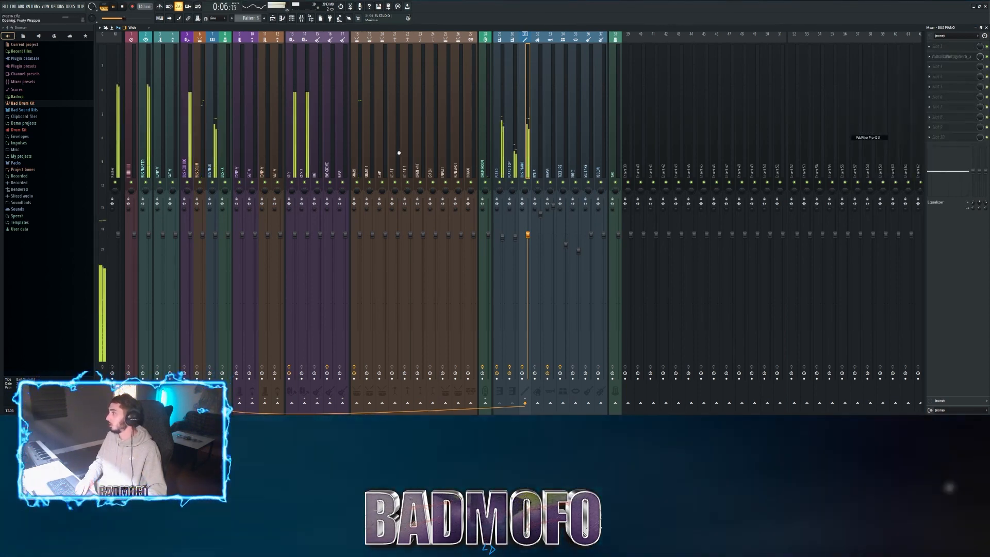
{"action": "double_click", "coordinate": [71, 193]}
{"action": "left_click_drag", "start_coordinate": [71, 194], "coordinate": [206, 199]}
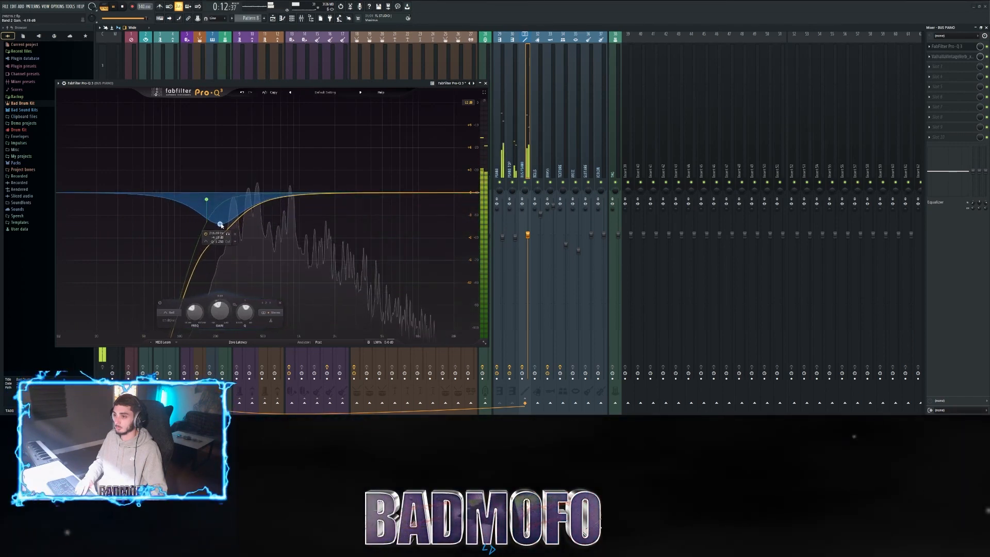
{"action": "mouse_move", "coordinate": [222, 225]}
{"action": "left_mouse_down"}
{"action": "mouse_move", "coordinate": [211, 201]}
{"action": "mouse_move", "coordinate": [217, 224]}
{"action": "left_mouse_up"}
{"action": "scroll", "coordinate": [220, 221], "scroll_direction": "up", "scroll_amount": 1}
{"action": "scroll", "coordinate": [218, 222], "scroll_direction": "up", "scroll_amount": 1}
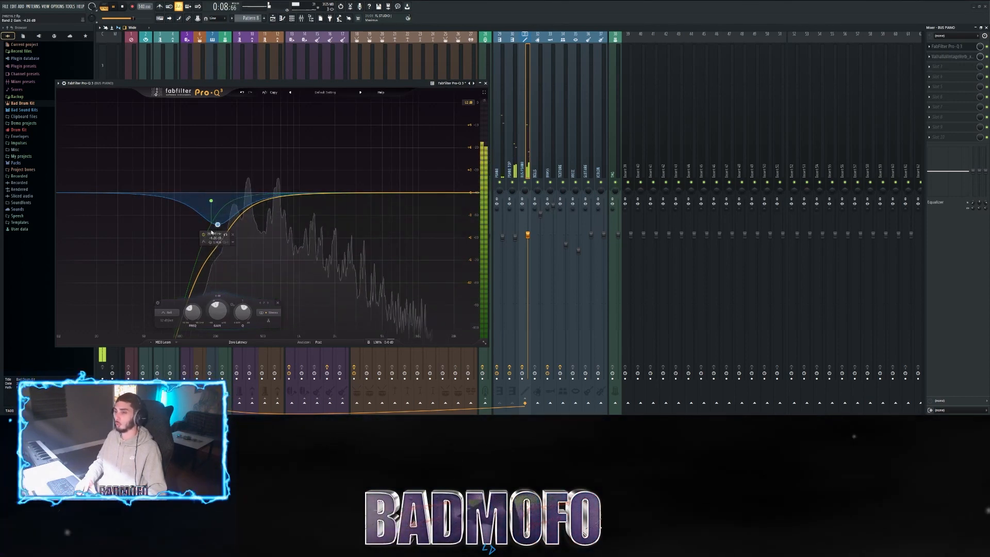
{"action": "left_click", "coordinate": [945, 47]}
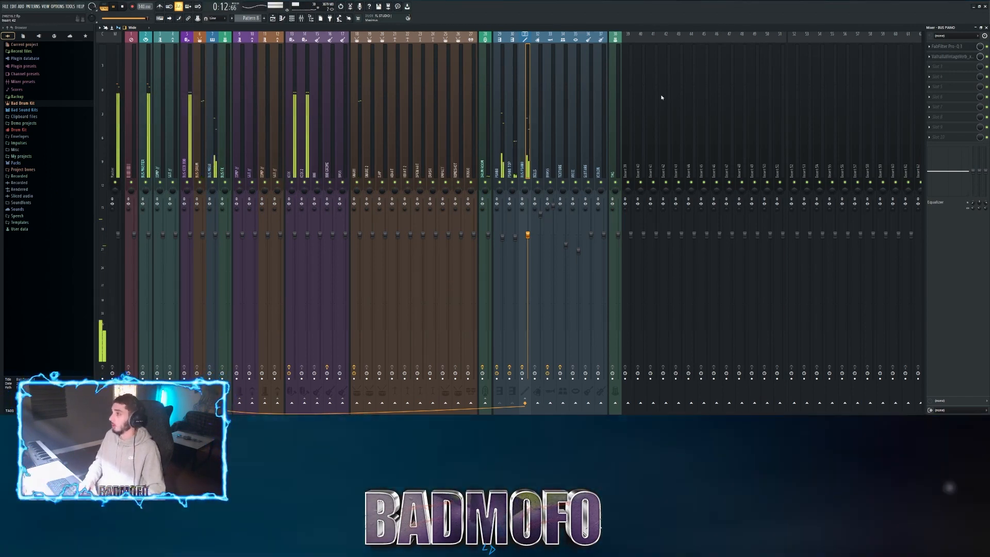
Step: Load FabFilter Pro-C 2 after the reverb on BUS PIANO, lengthen its release and keep a very fast attack
{"action": "key", "text": "space"}
{"action": "left_click", "coordinate": [936, 66]}
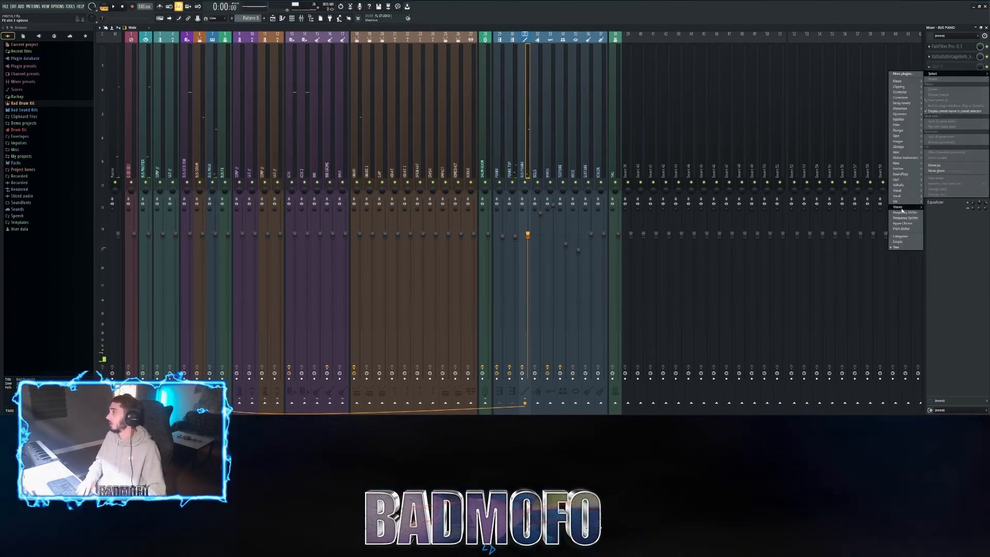
{"action": "left_click", "coordinate": [872, 125]}
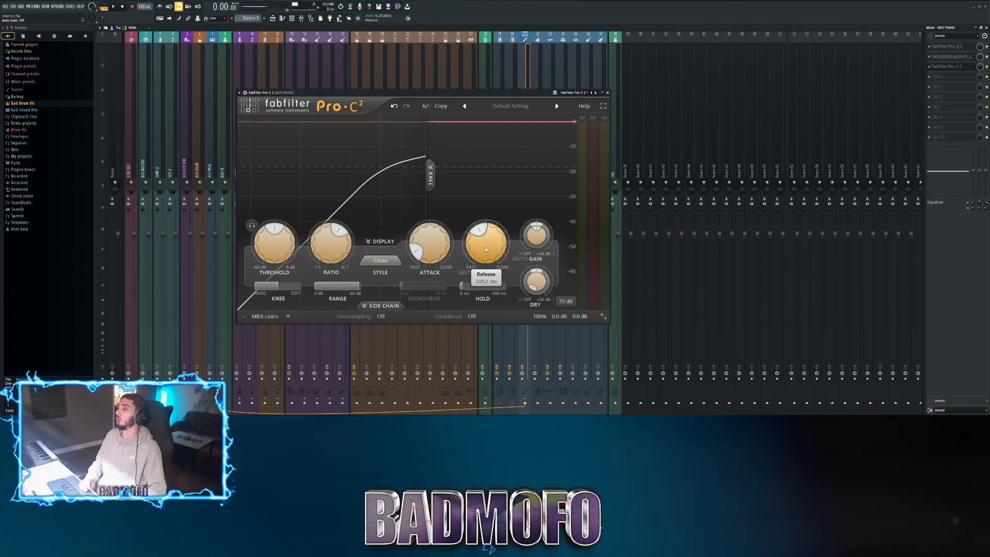
{"action": "left_click_drag", "start_coordinate": [476, 222], "coordinate": [484, 255]}
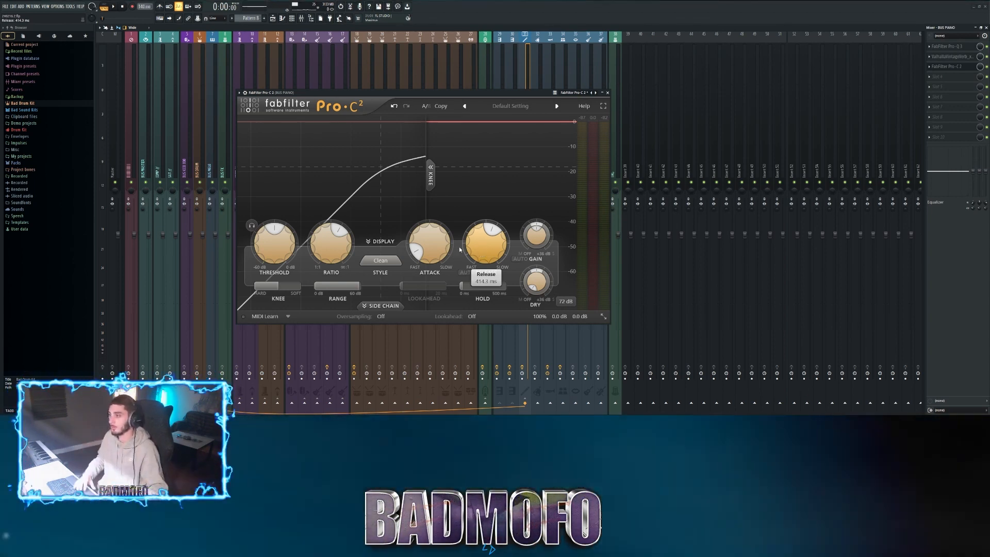
{"action": "mouse_move", "coordinate": [431, 253]}
{"action": "left_click_drag", "start_coordinate": [423, 253], "coordinate": [422, 255]}
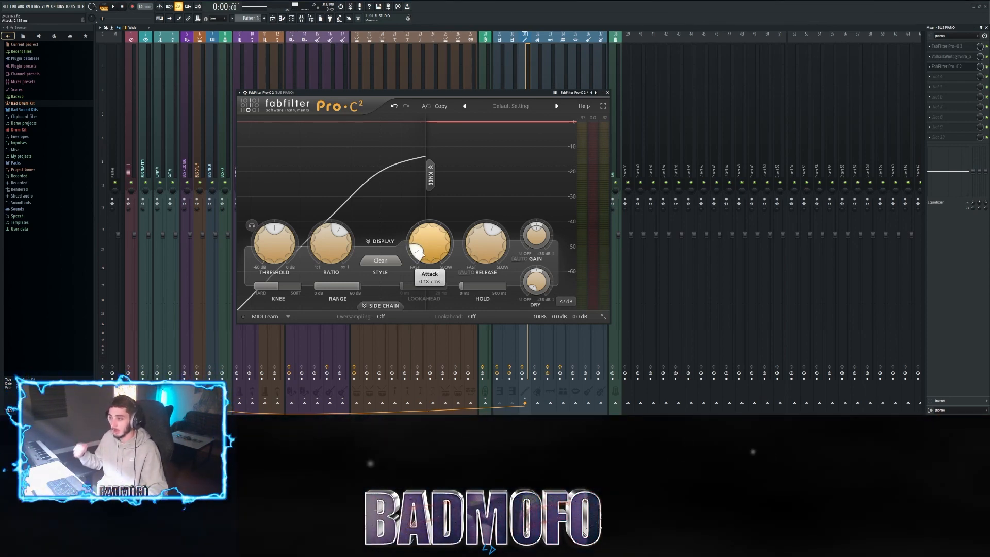
{"action": "left_click_drag", "start_coordinate": [427, 318], "coordinate": [424, 253]}
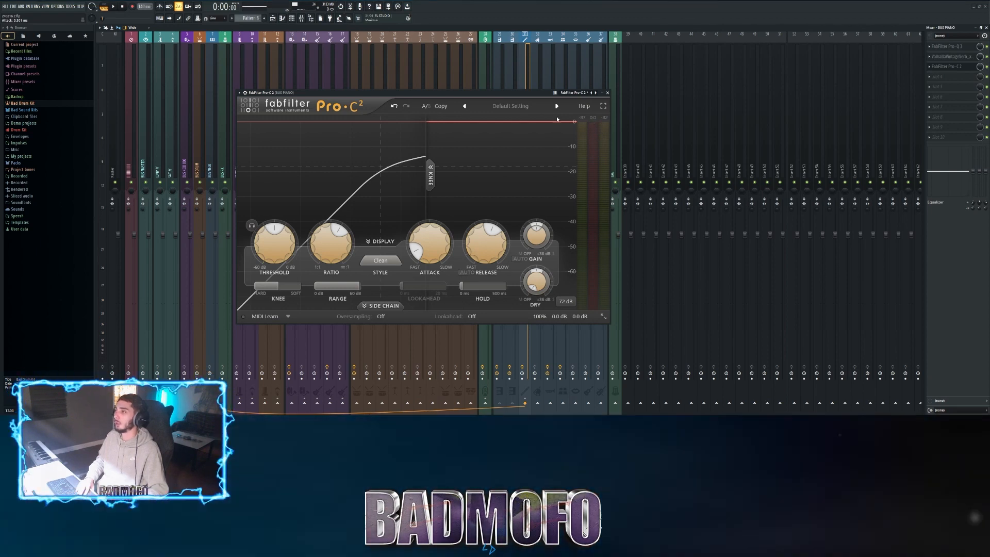
Step: Lower the Pro-C 2 threshold during playback and raise its wet gain to about +2 dB
{"action": "key", "text": "space"}
{"action": "left_click_drag", "start_coordinate": [271, 248], "coordinate": [277, 284]}
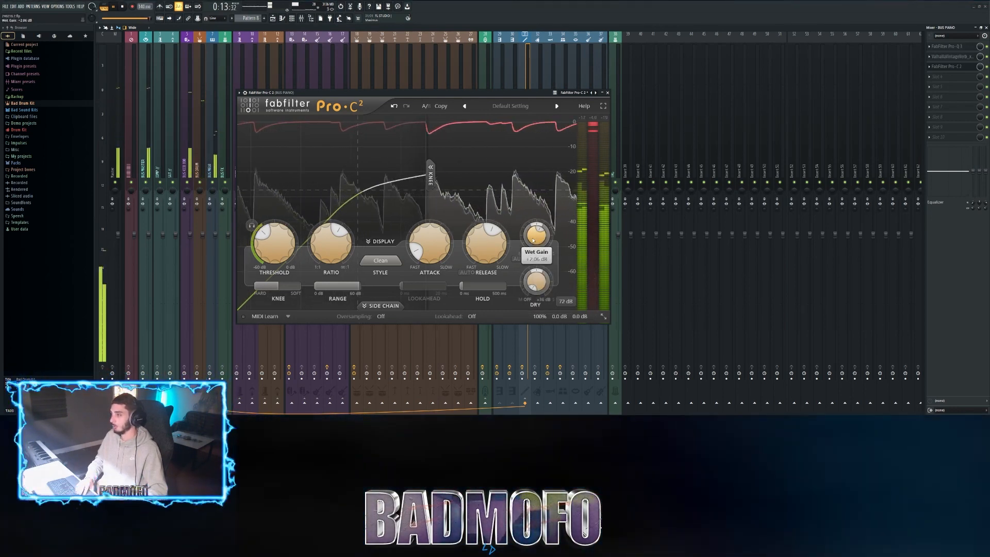
{"action": "left_click_drag", "start_coordinate": [533, 238], "coordinate": [533, 239]}
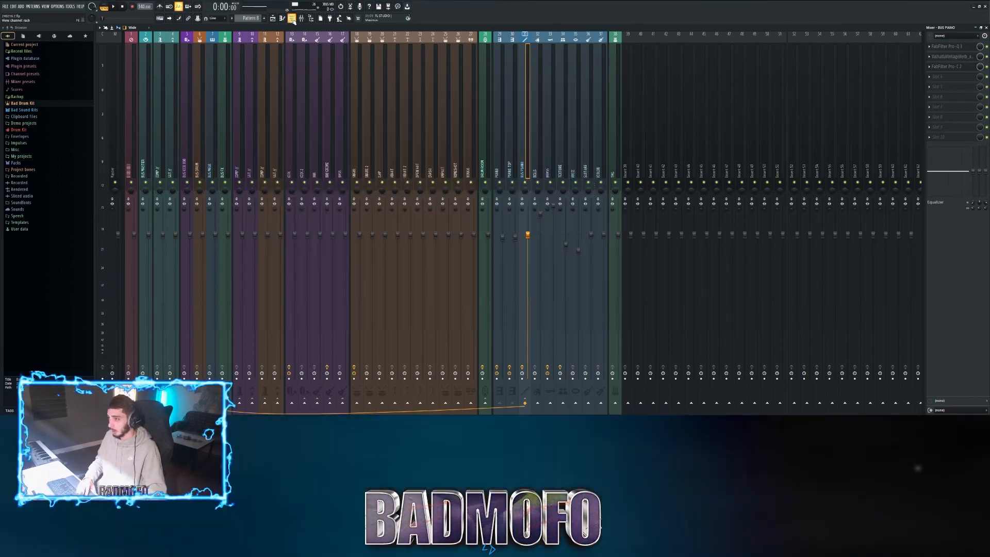
Step: Unmute the pad channel in the channel rack and check the low cut in the PAD track's Pro-Q 3
{"action": "left_click", "coordinate": [292, 19]}
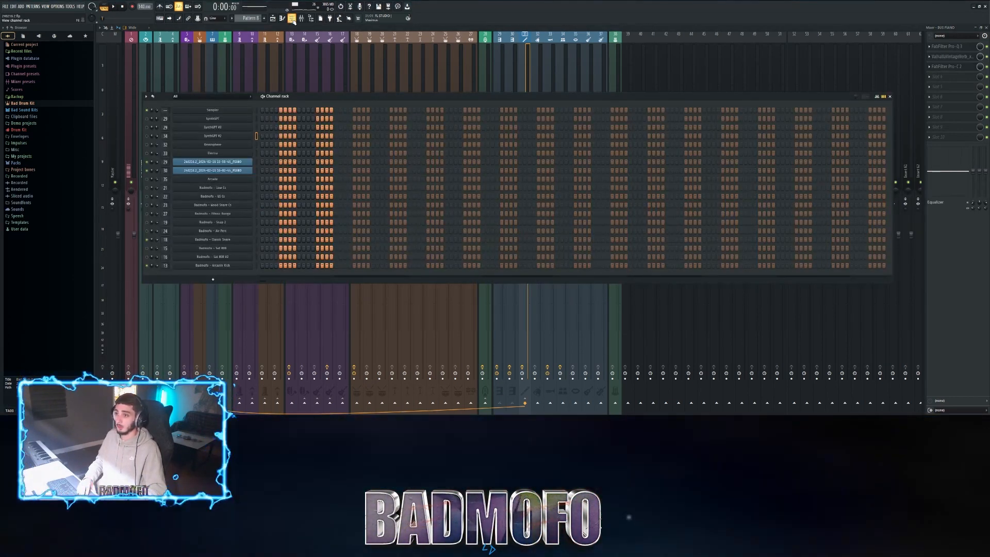
{"action": "key", "text": "space"}
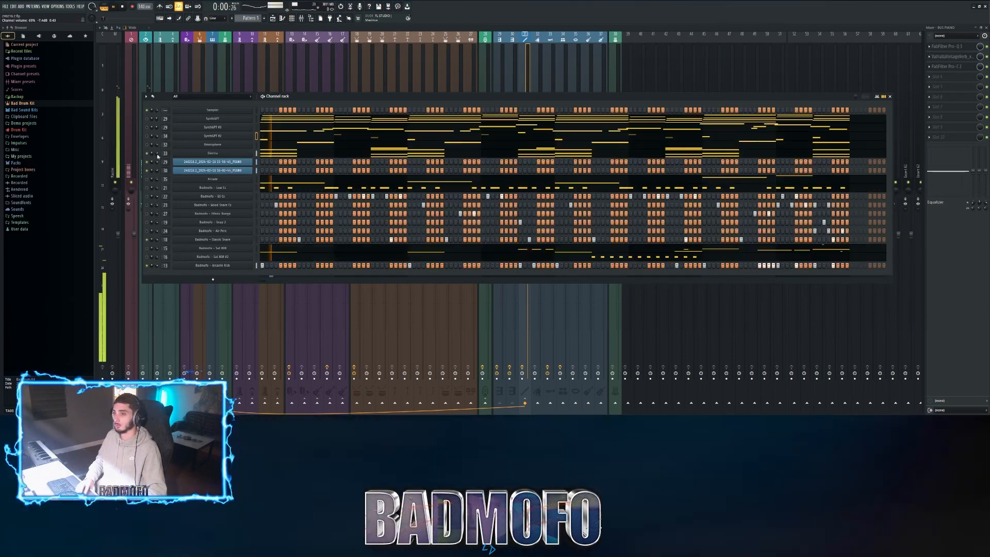
{"action": "left_click", "coordinate": [147, 153]}
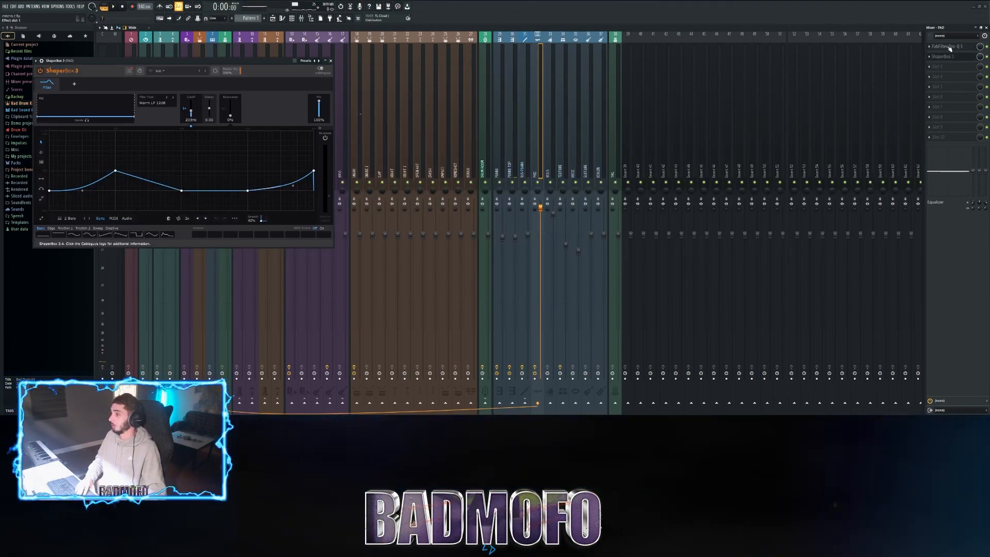
{"action": "left_click", "coordinate": [950, 48]}
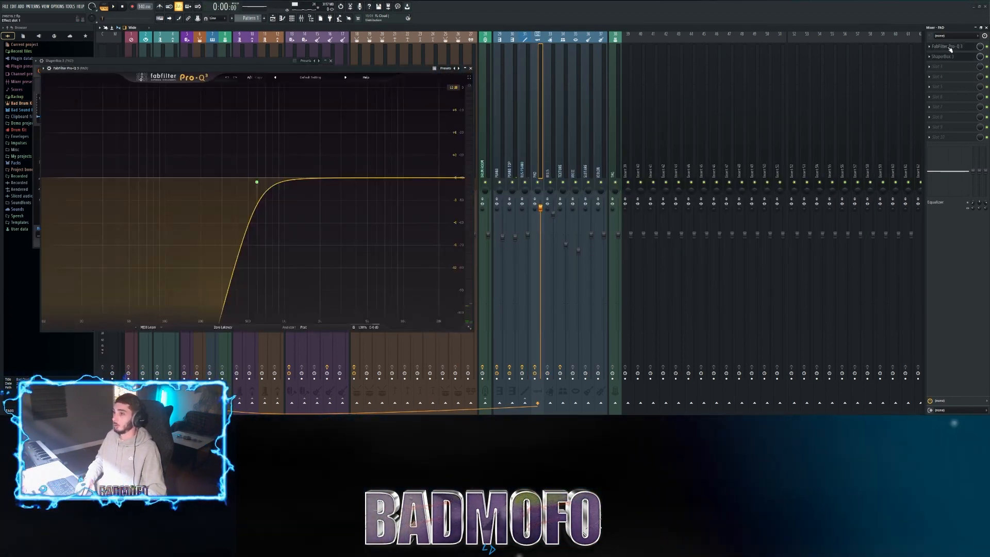
{"action": "left_click", "coordinate": [938, 49]}
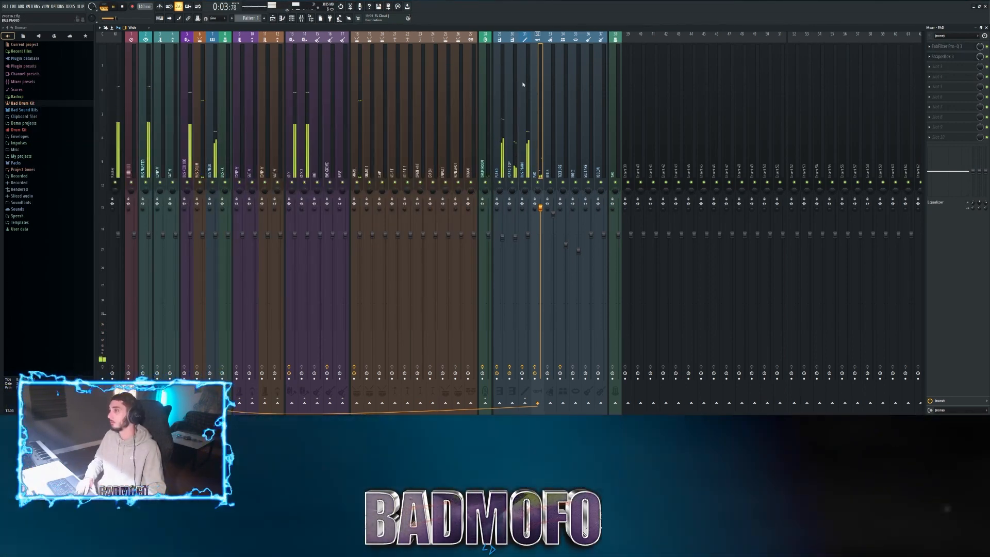
Step: Copy the ValhallaVintageVerb from BUS PIANO into the slot after ShaperBox 3 on the PAD track
{"action": "left_click", "coordinate": [523, 84]}
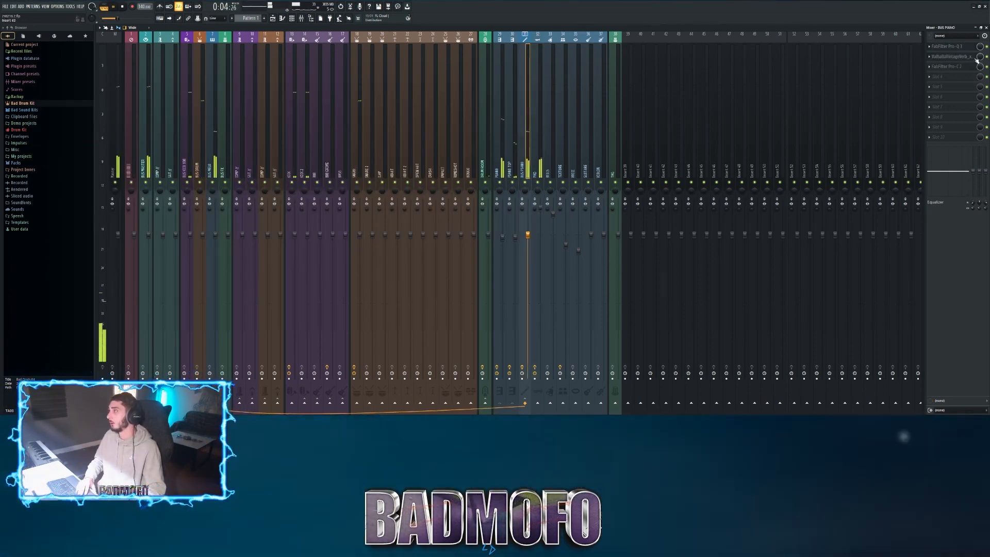
{"action": "left_click", "coordinate": [930, 56]}
{"action": "key", "text": "Escape"}
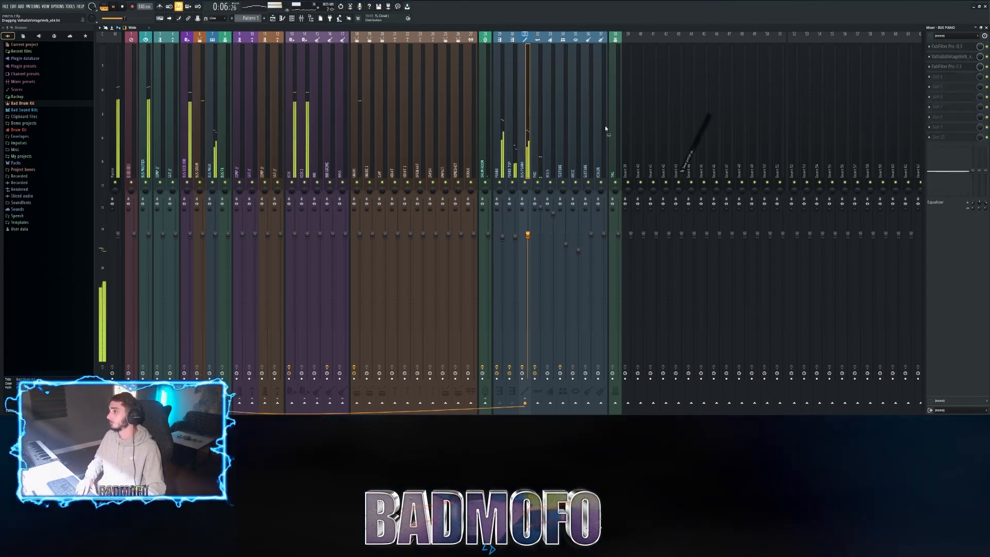
{"action": "left_click", "coordinate": [542, 81]}
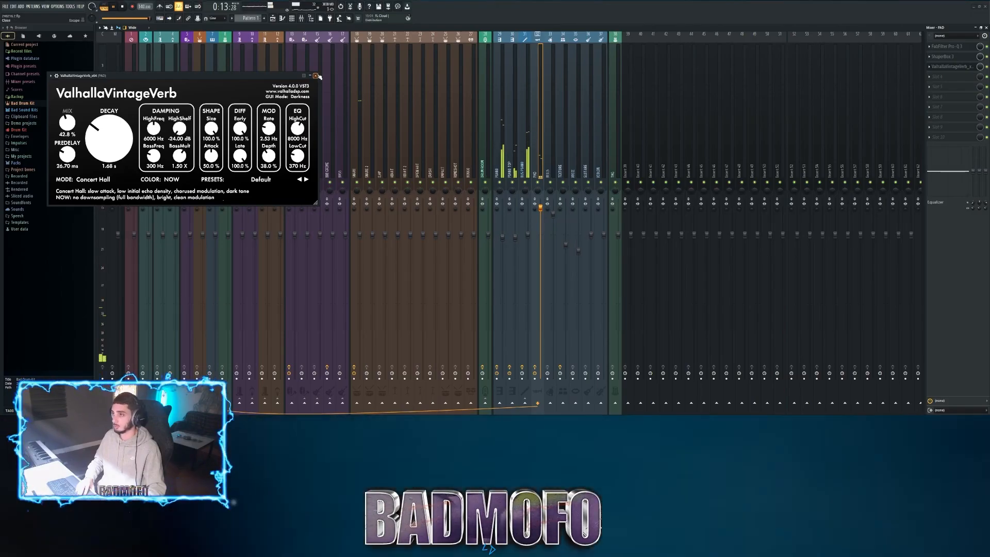
{"action": "left_click", "coordinate": [714, 164]}
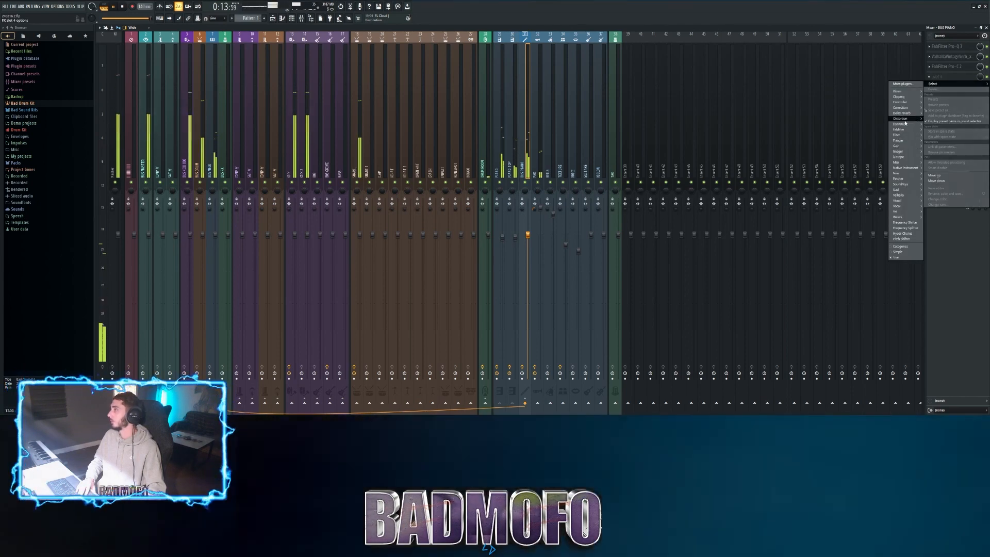
Step: Add a second Pro-Q 3 after Pro-C 2 on BUS PIANO with a midrange dip of about 3 dB, changing the band's stereo placement
{"action": "mouse_move", "coordinate": [899, 129]}
{"action": "left_click", "coordinate": [870, 146]}
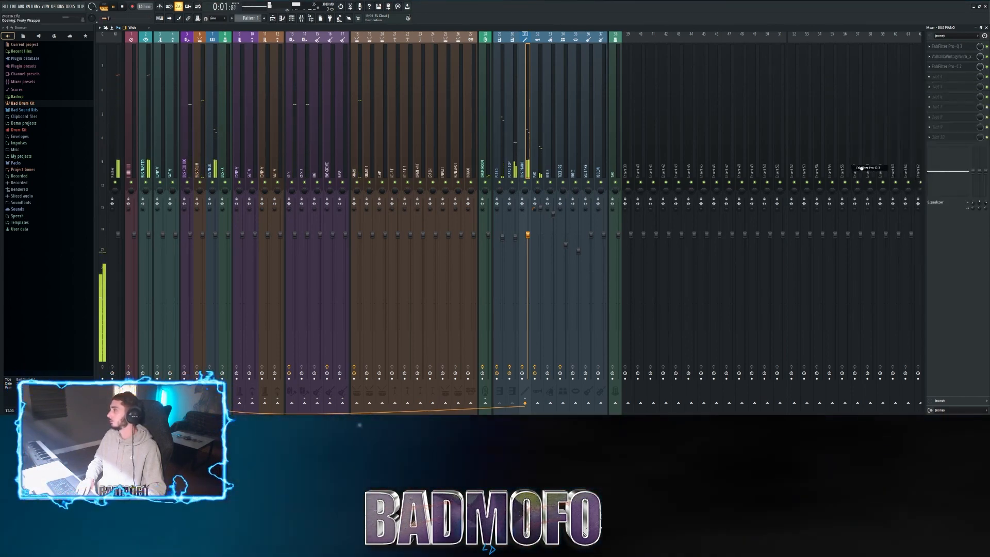
{"action": "double_click", "coordinate": [242, 154]}
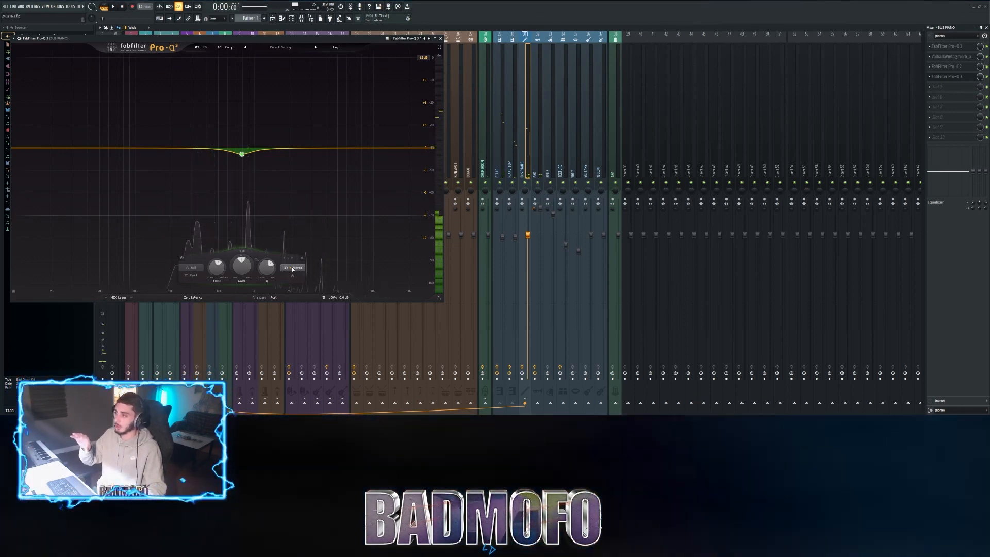
{"action": "left_click", "coordinate": [293, 268]}
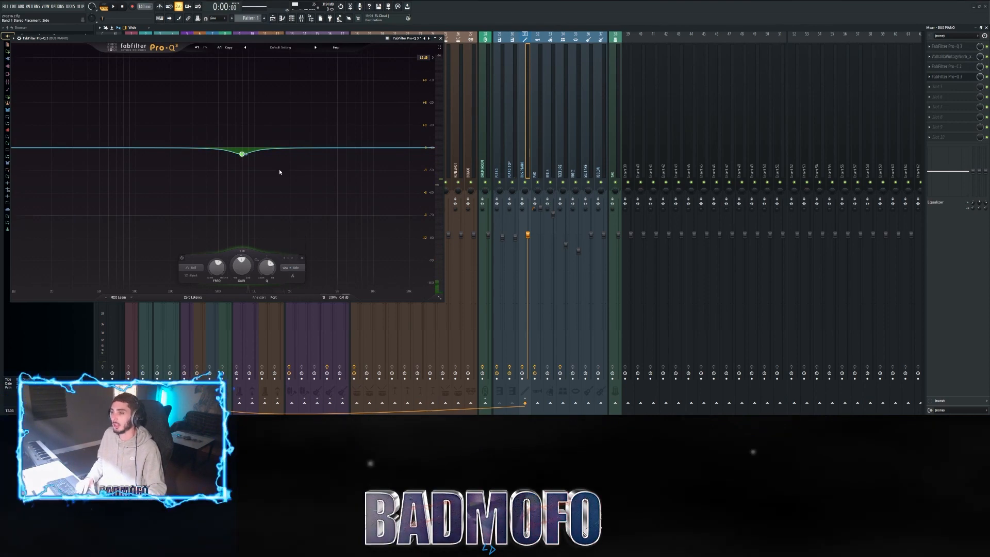
{"action": "left_click_drag", "start_coordinate": [243, 156], "coordinate": [241, 173]}
{"action": "key", "text": "space"}
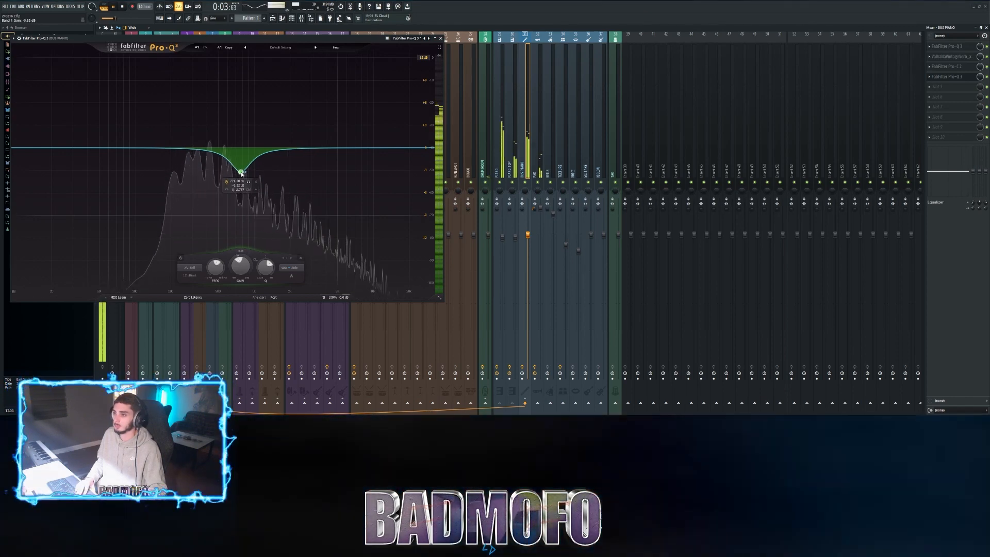
{"action": "left_click", "coordinate": [961, 76]}
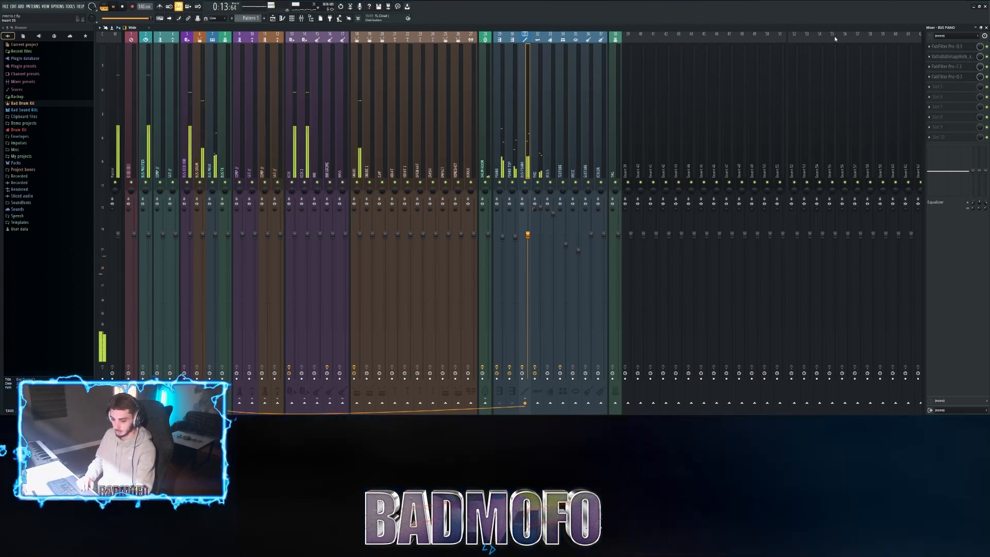
Step: Lower the Omnisphere channel's volume in the channel rack while listening to the beat
{"action": "key", "text": "space"}
{"action": "key", "text": "F6"}
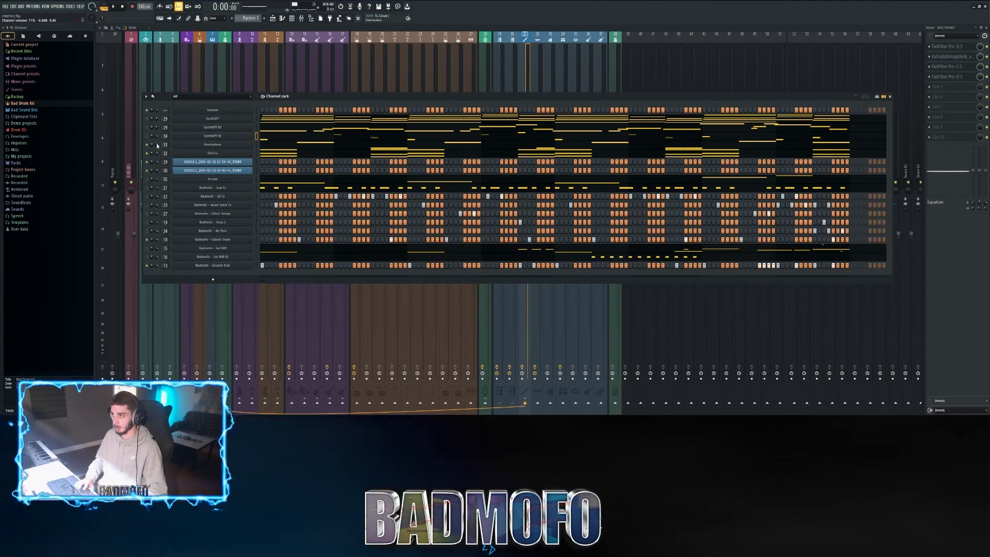
{"action": "key", "text": "space"}
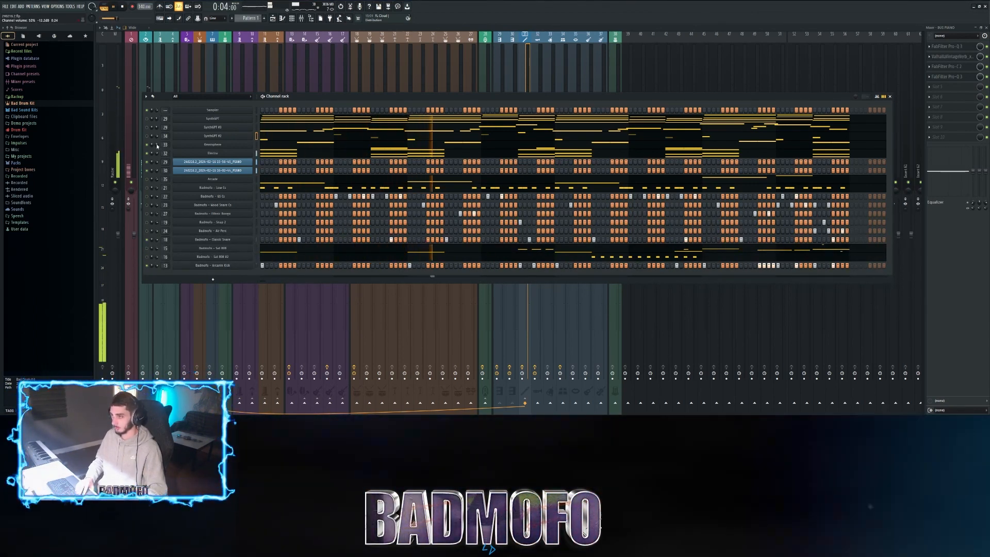
{"action": "left_click_drag", "start_coordinate": [158, 146], "coordinate": [157, 149]}
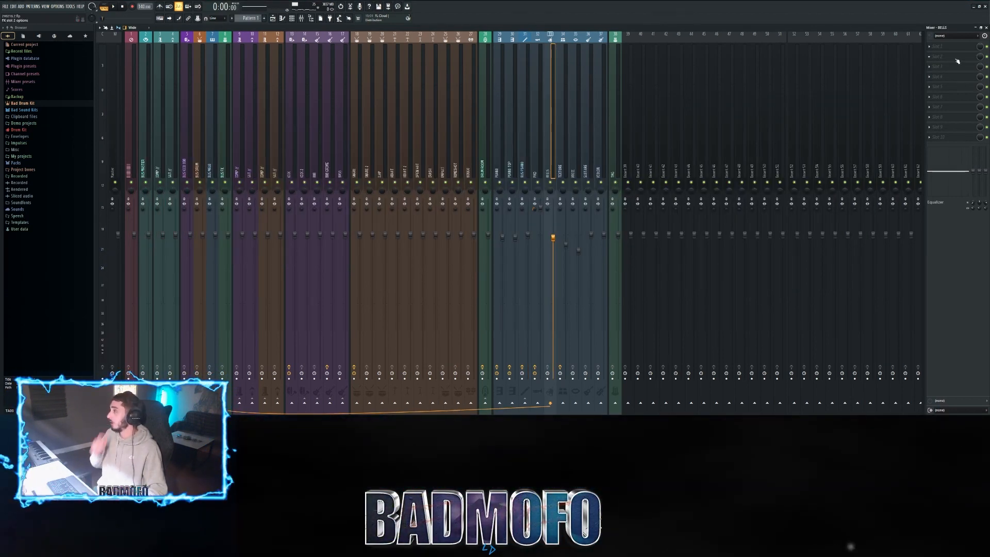
Step: Copy the ValhallaVintageVerb from BUS PIANO to the BELLS track
{"action": "left_click", "coordinate": [524, 131]}
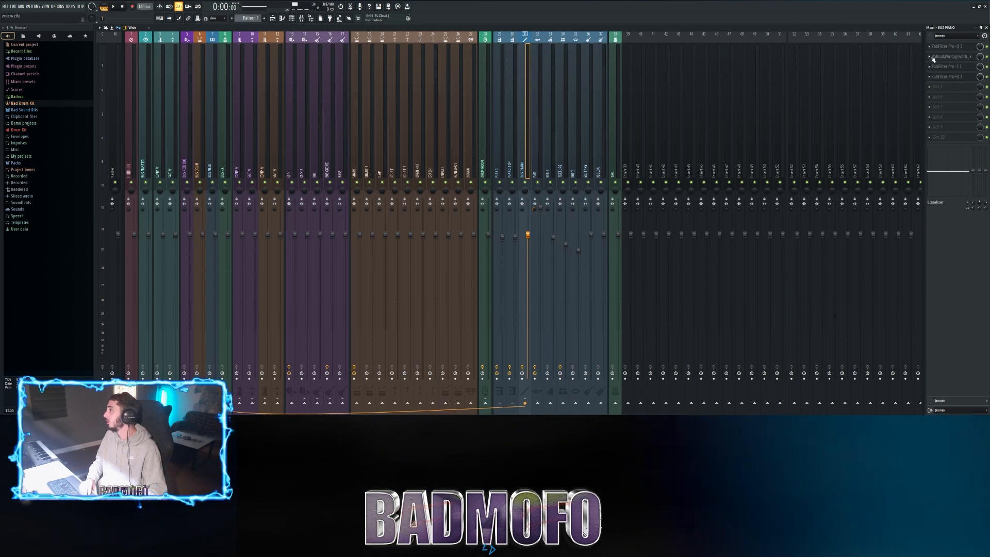
{"action": "left_click", "coordinate": [930, 57]}
{"action": "left_click", "coordinate": [550, 131]}
Step: Load EffectRack into the second effect slot of BELLS, before the reverb, and play the beat with it
{"action": "left_click", "coordinate": [930, 57]}
{"action": "mouse_move", "coordinate": [932, 64]}
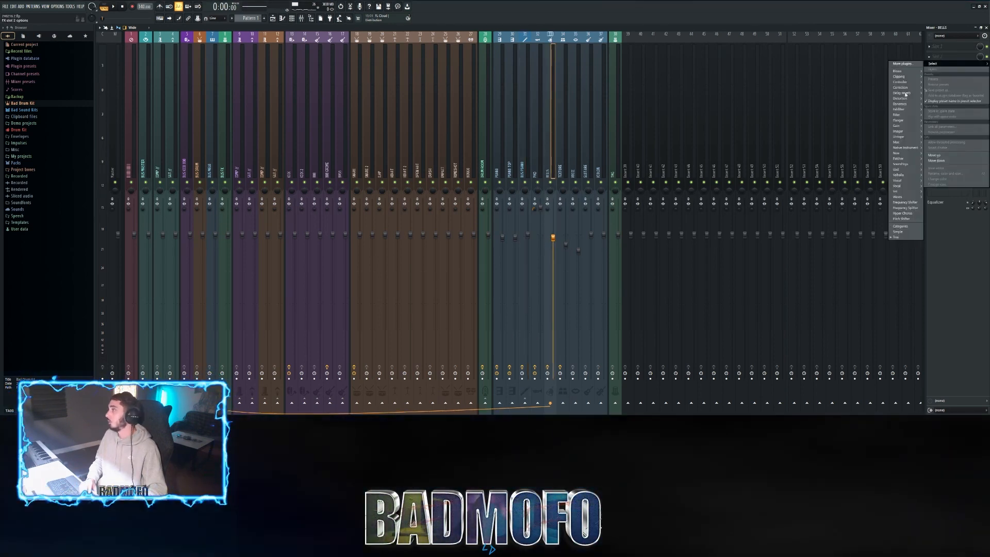
{"action": "mouse_move", "coordinate": [902, 181]}
{"action": "left_click", "coordinate": [867, 197]}
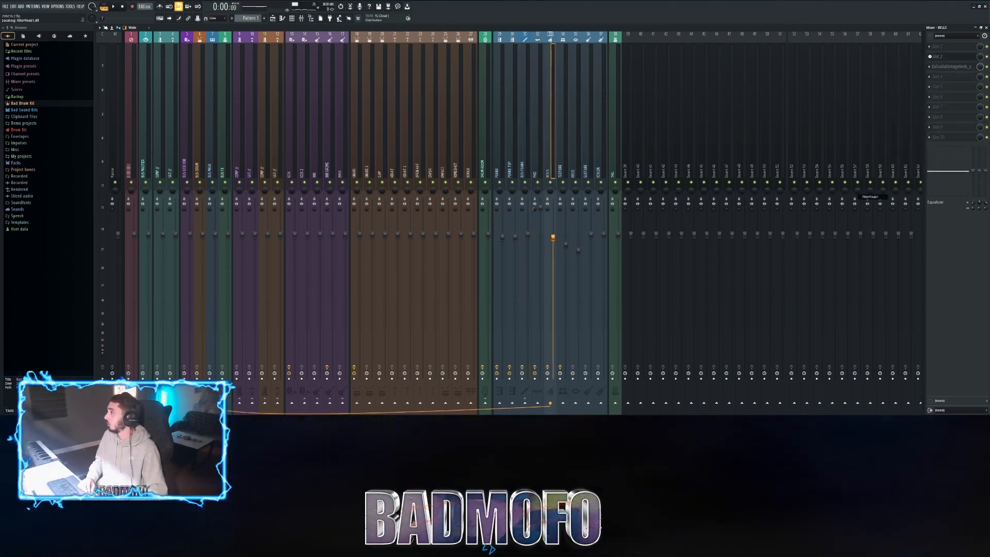
{"action": "left_click_drag", "start_coordinate": [294, 208], "coordinate": [151, 163]}
{"action": "key", "text": "space"}
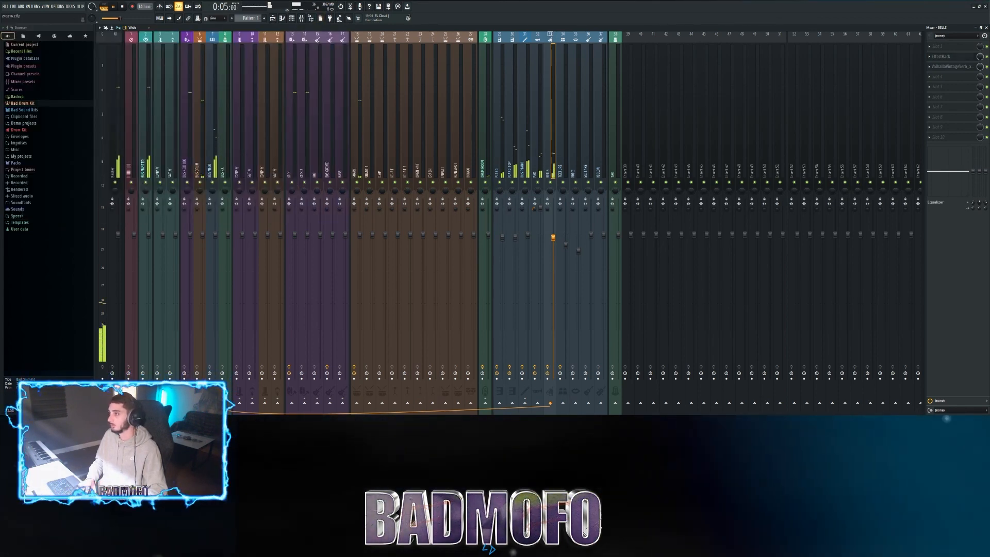
Step: Load FabFilter Pro-Q 3 into the first effect slot of BELLS and set a steep low cut
{"action": "left_click", "coordinate": [938, 46]}
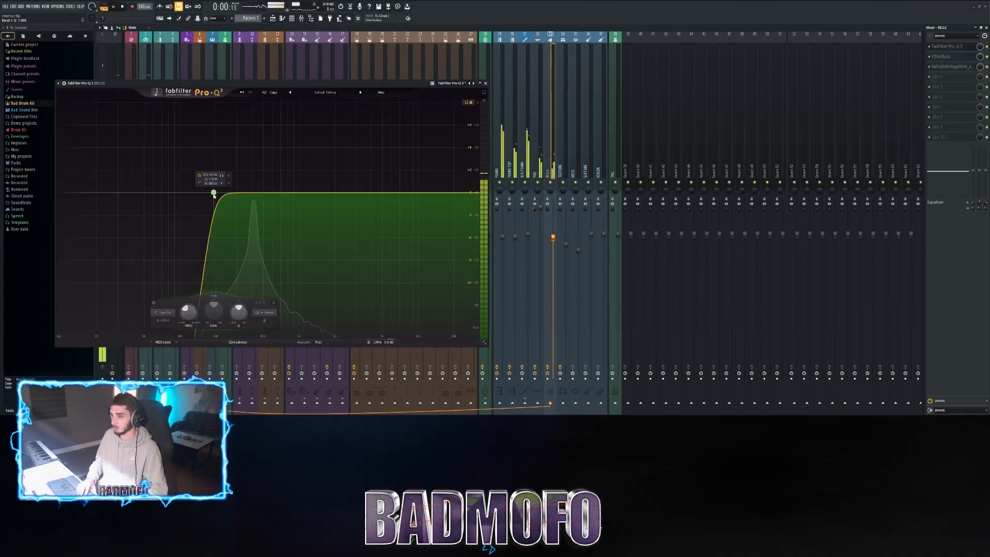
{"action": "left_click_drag", "start_coordinate": [216, 198], "coordinate": [215, 199]}
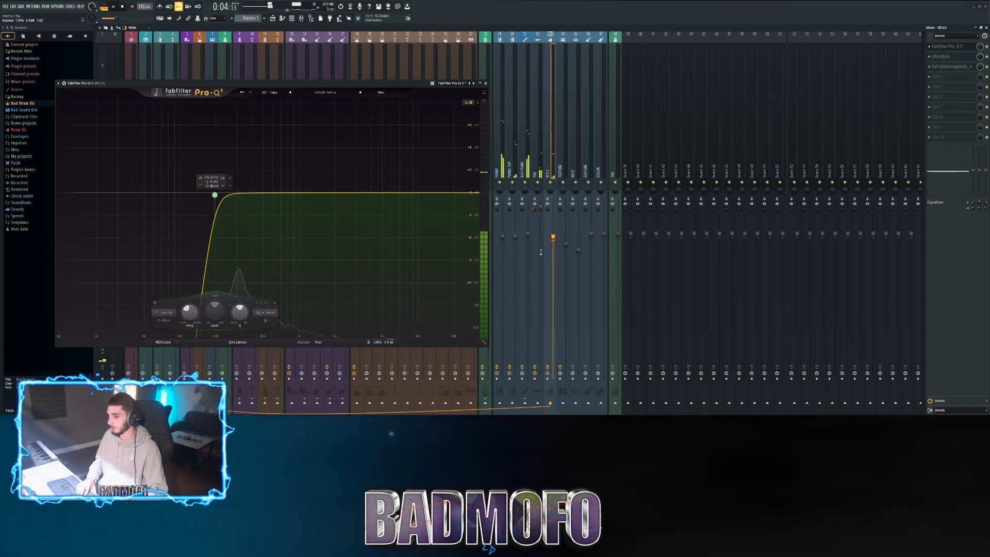
{"action": "left_click", "coordinate": [949, 47]}
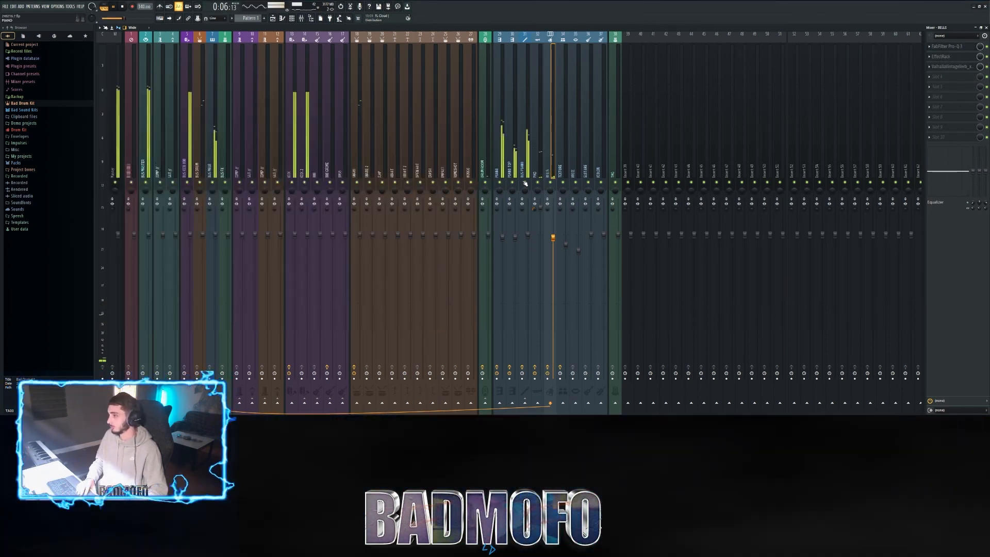
Step: Add a narrow second dip of about 4 dB near 337 Hz in BUS PIANO's second Pro-Q 3 while playing the beat
{"action": "left_click", "coordinate": [527, 155]}
{"action": "key", "text": "space"}
{"action": "left_click", "coordinate": [958, 77]}
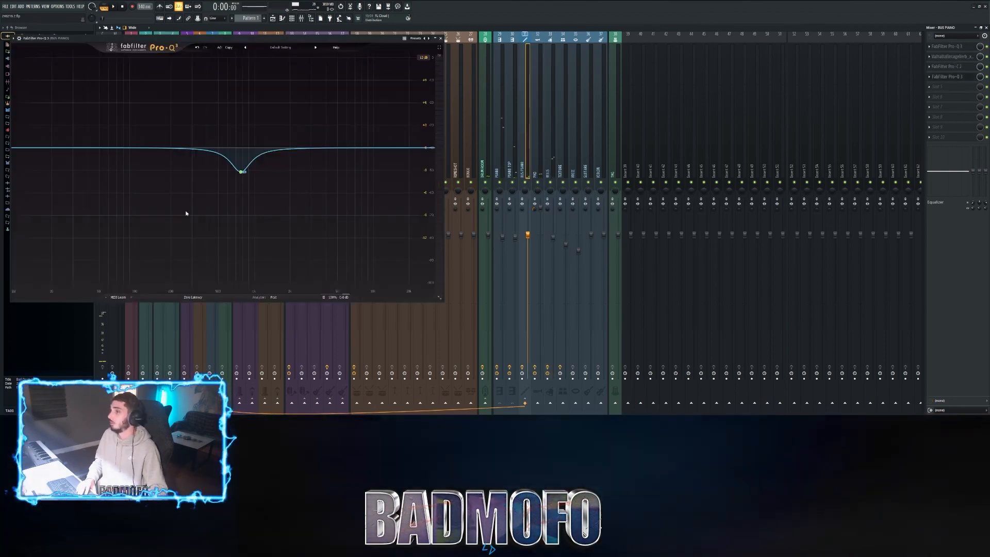
{"action": "left_click_drag", "start_coordinate": [193, 153], "coordinate": [196, 183]}
{"action": "key", "text": "space"}
{"action": "scroll", "coordinate": [196, 182], "scroll_direction": "up", "scroll_amount": 2}
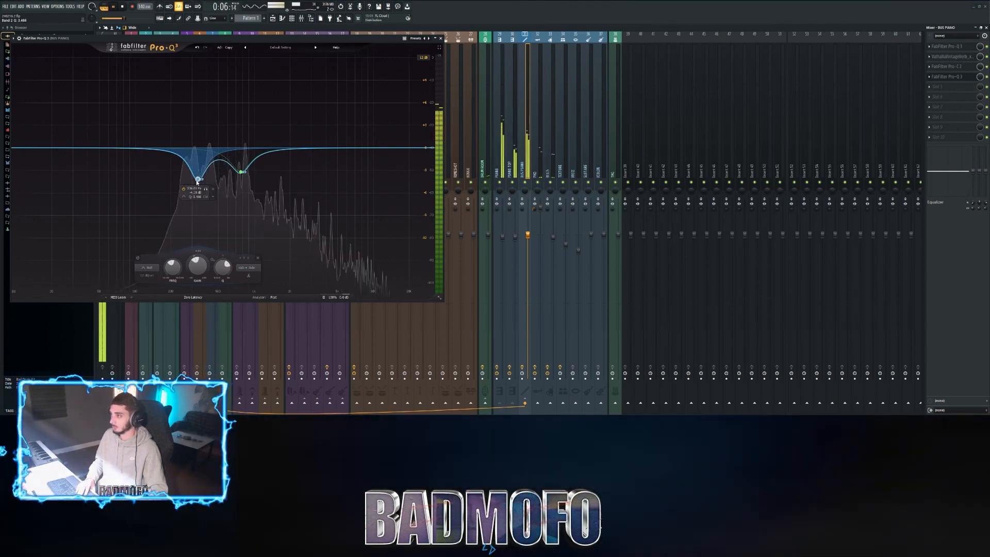
{"action": "key", "text": "space"}
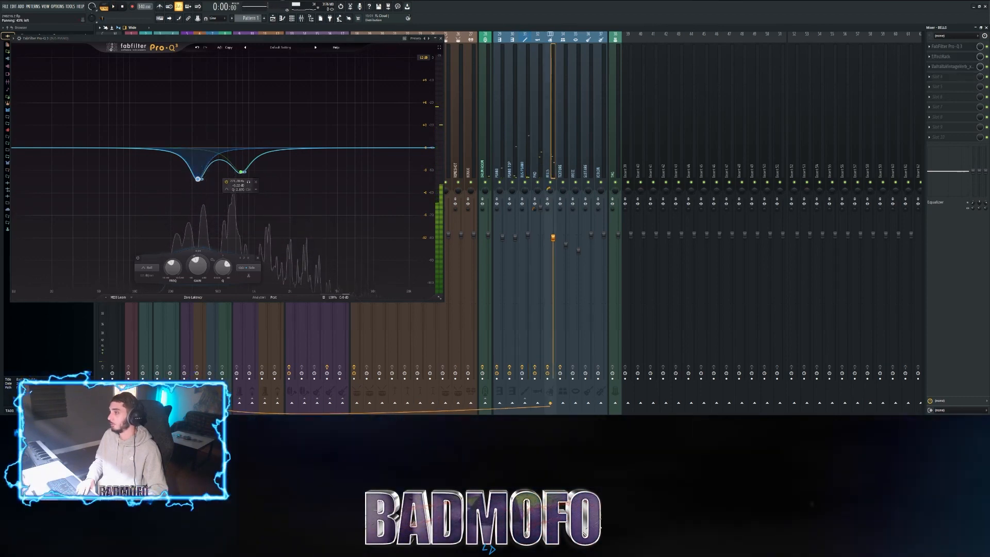
Step: Pan BELLS to the left, then change the stereo placement of BUS PIANO's lower dip and move it slightly higher in frequency
{"action": "left_click_drag", "start_coordinate": [550, 191], "coordinate": [550, 186]}
{"action": "right_click", "coordinate": [198, 179]}
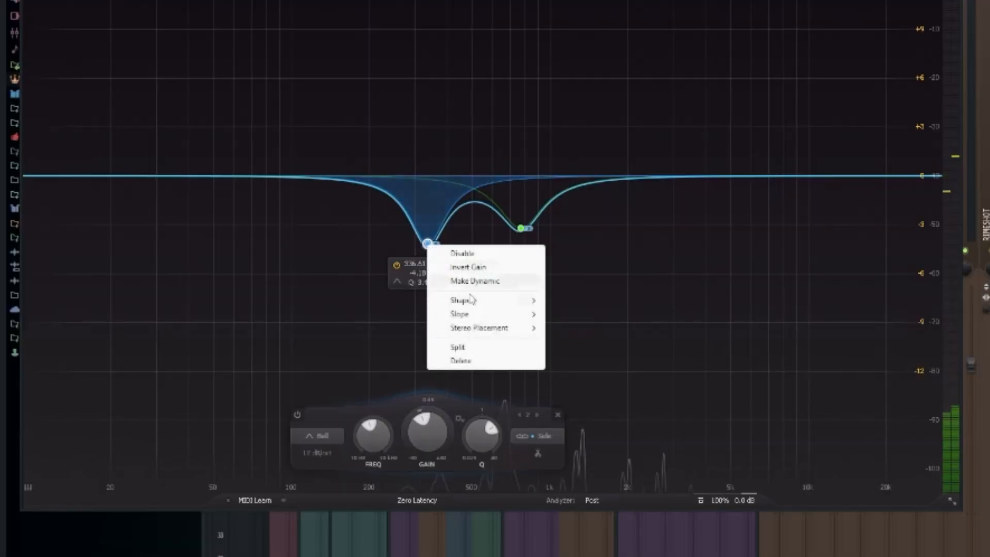
{"action": "left_click", "coordinate": [566, 329]}
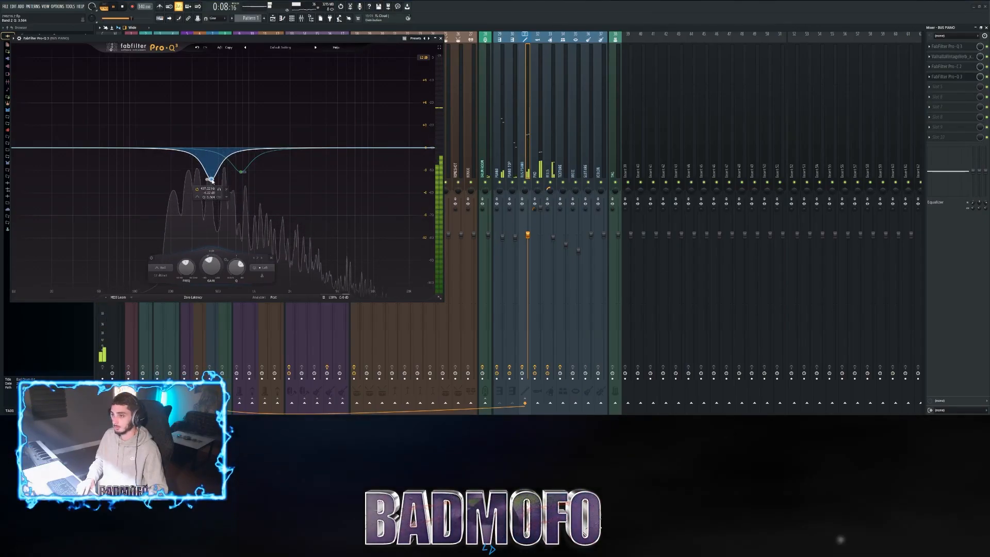
{"action": "left_click", "coordinate": [943, 77]}
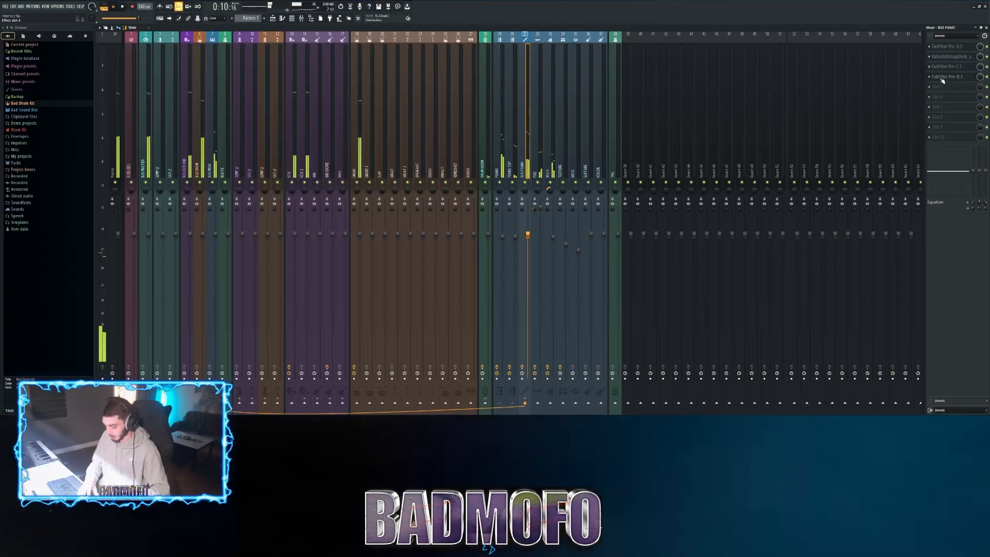
Step: Lower the volume of the channel directly above Omnisphere in the channel rack
{"action": "left_click", "coordinate": [292, 19]}
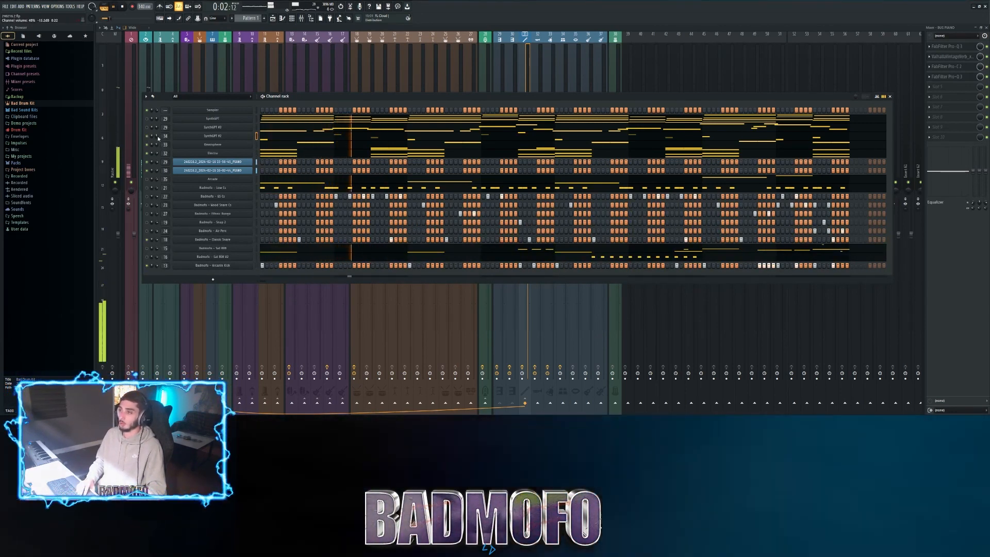
{"action": "left_click_drag", "start_coordinate": [158, 137], "coordinate": [157, 142]}
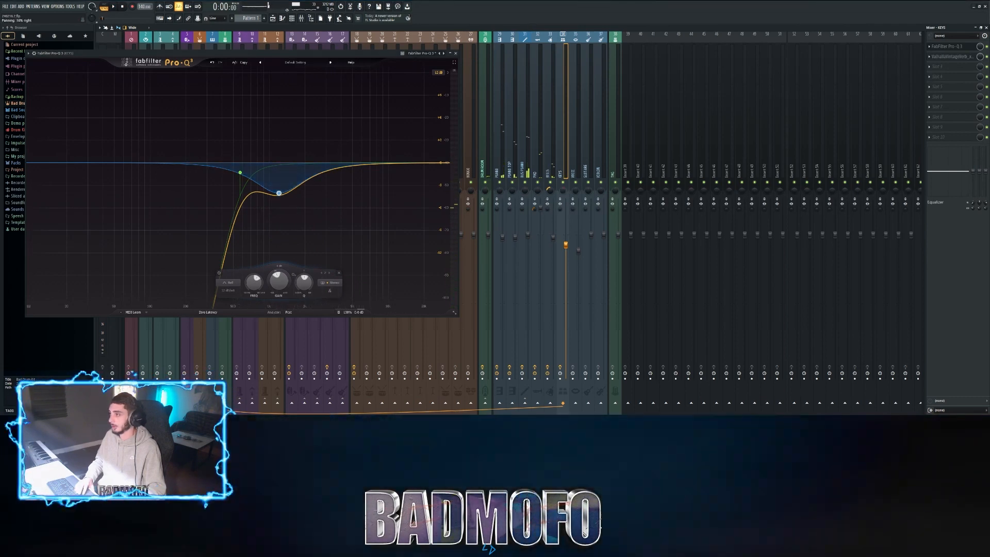
Step: Add a gentle high cut to the Pro-Q 3 on KEYS while the beat plays
{"action": "key", "text": "space"}
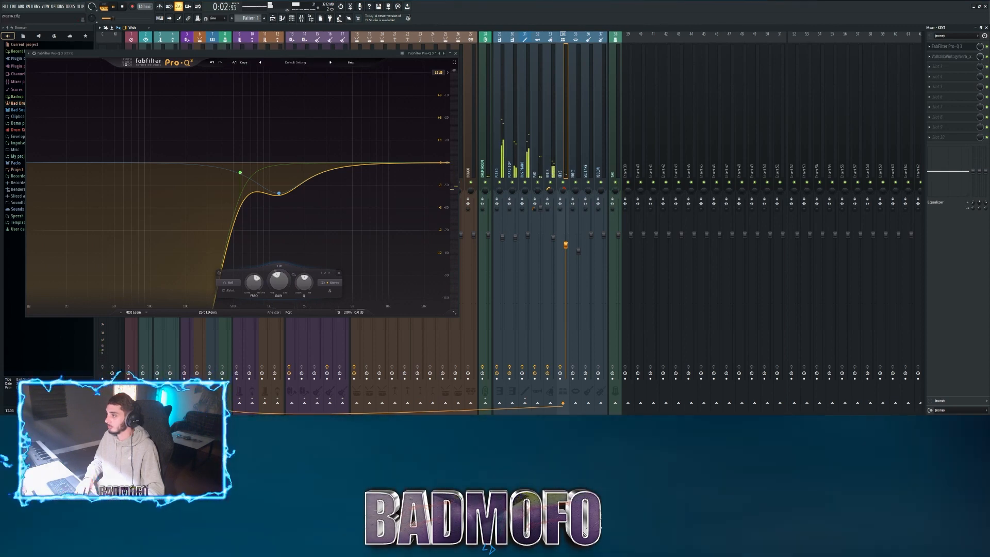
{"action": "left_click", "coordinate": [955, 50]}
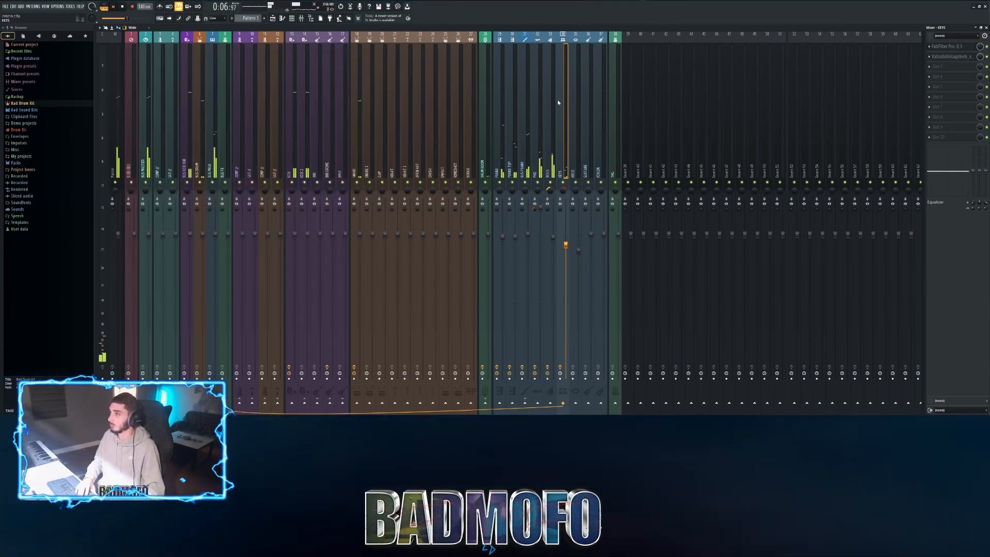
{"action": "left_click", "coordinate": [947, 46]}
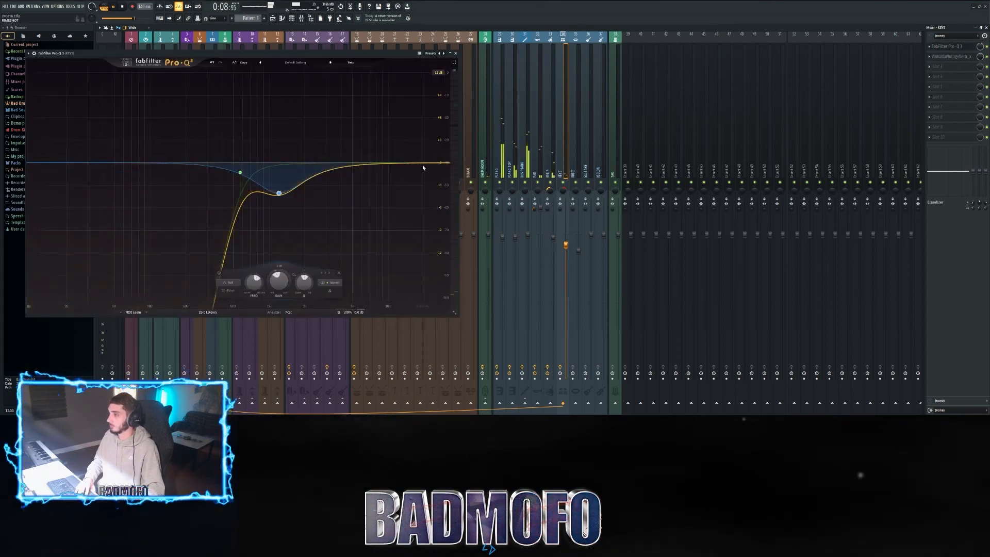
{"action": "scroll", "coordinate": [395, 187], "scroll_direction": "up", "scroll_amount": 1}
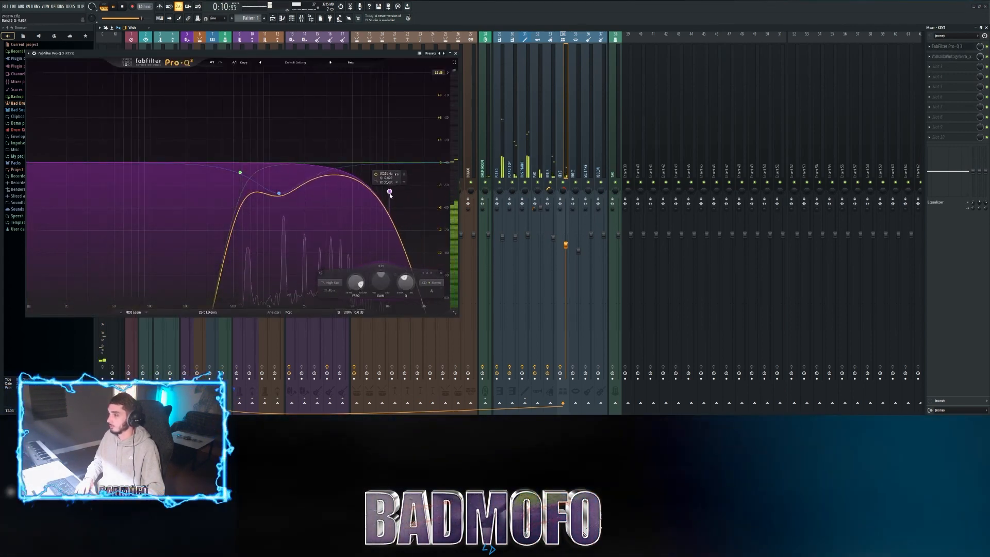
{"action": "scroll", "coordinate": [390, 216], "scroll_direction": "up", "scroll_amount": 1}
{"action": "left_click_drag", "start_coordinate": [390, 215], "coordinate": [389, 217]}
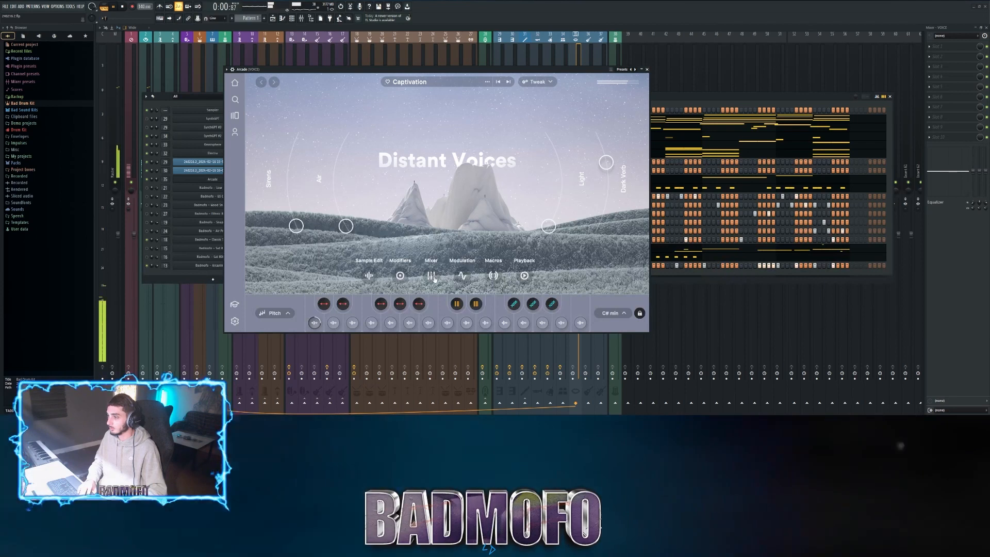
Step: Switch off the Reverb on send 2 in the mixer of Arcade's Captivation instrument
{"action": "left_click", "coordinate": [537, 82]}
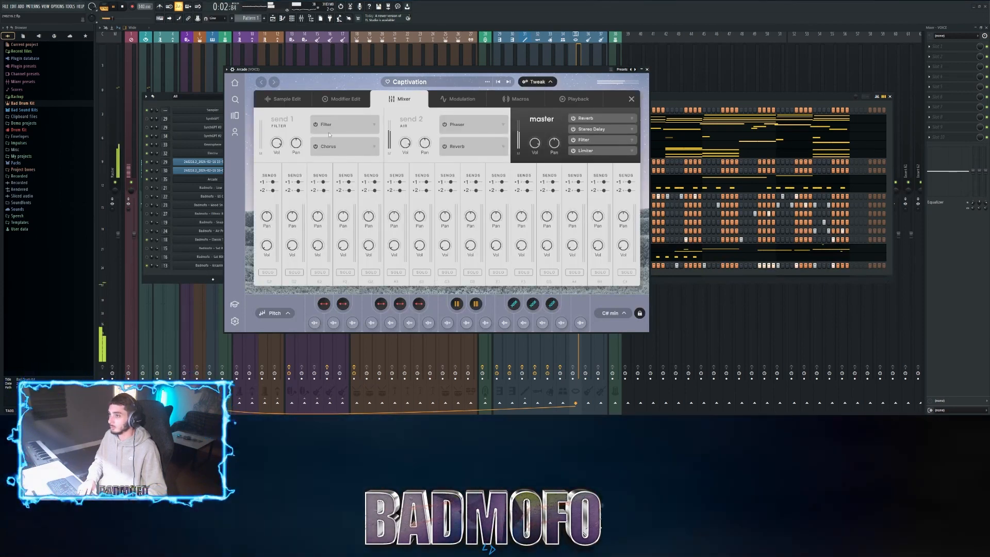
{"action": "left_click", "coordinate": [444, 147]}
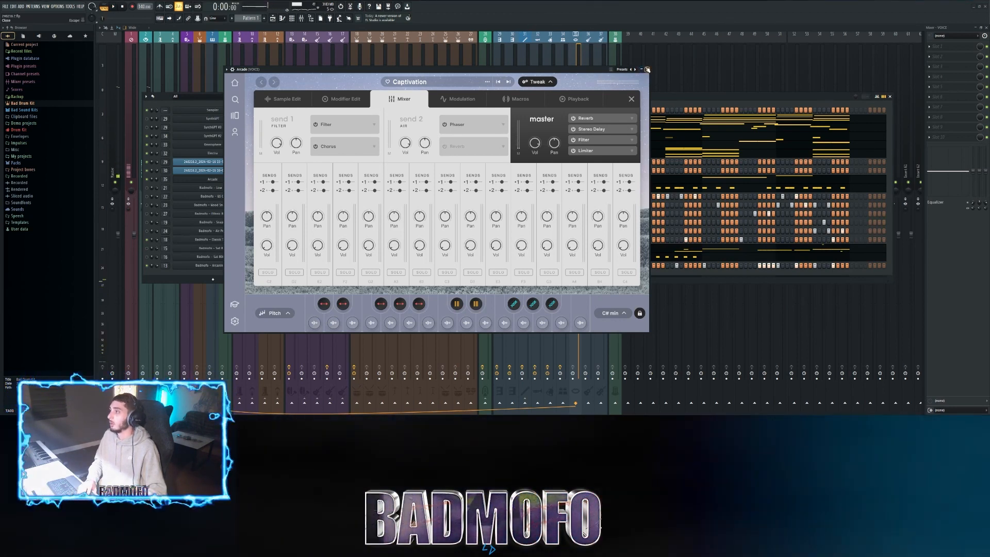
{"action": "left_click", "coordinate": [646, 69]}
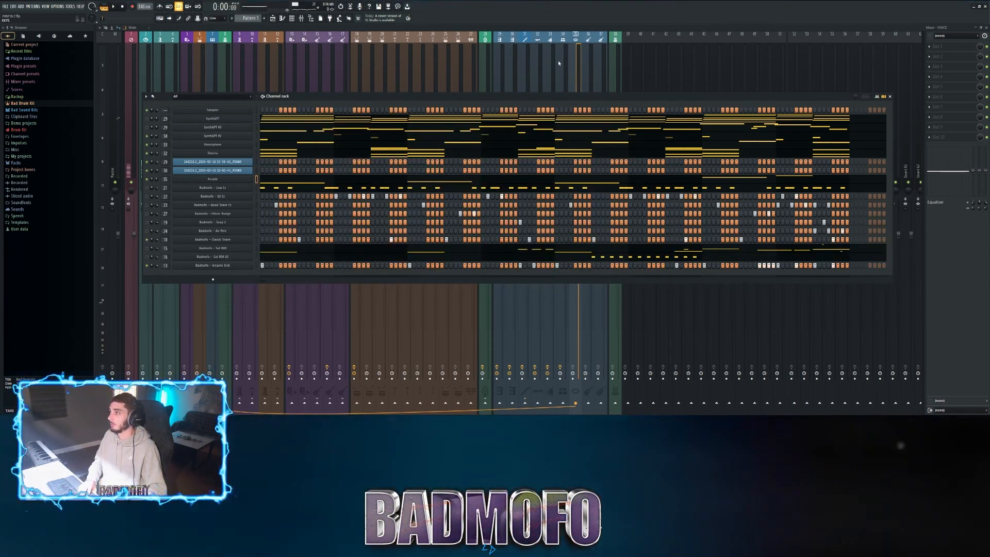
Step: Copy the ValhallaVintageVerb from KEYS to the VOICE track
{"action": "left_click", "coordinate": [561, 59]}
{"action": "left_click", "coordinate": [931, 57]}
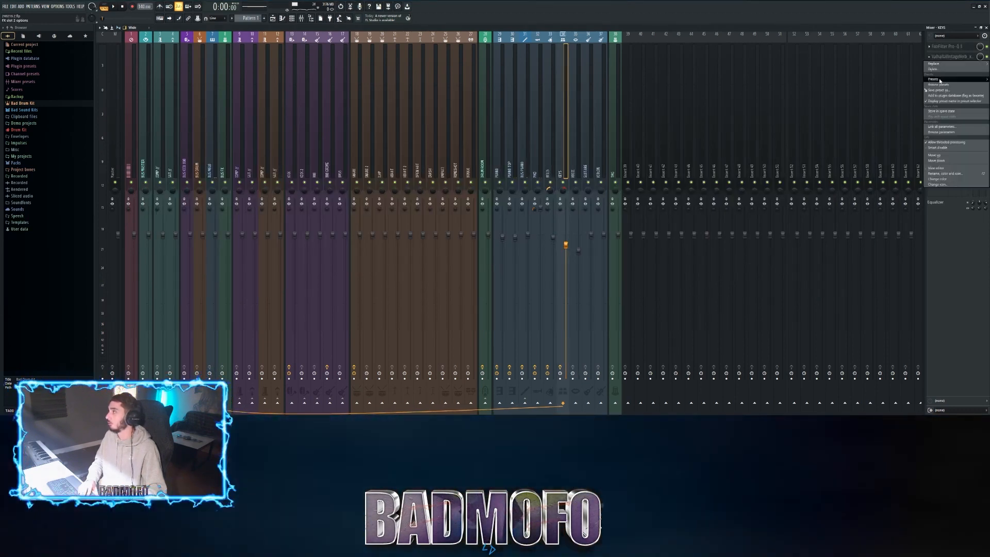
{"action": "left_click_drag", "start_coordinate": [942, 80], "coordinate": [578, 67]}
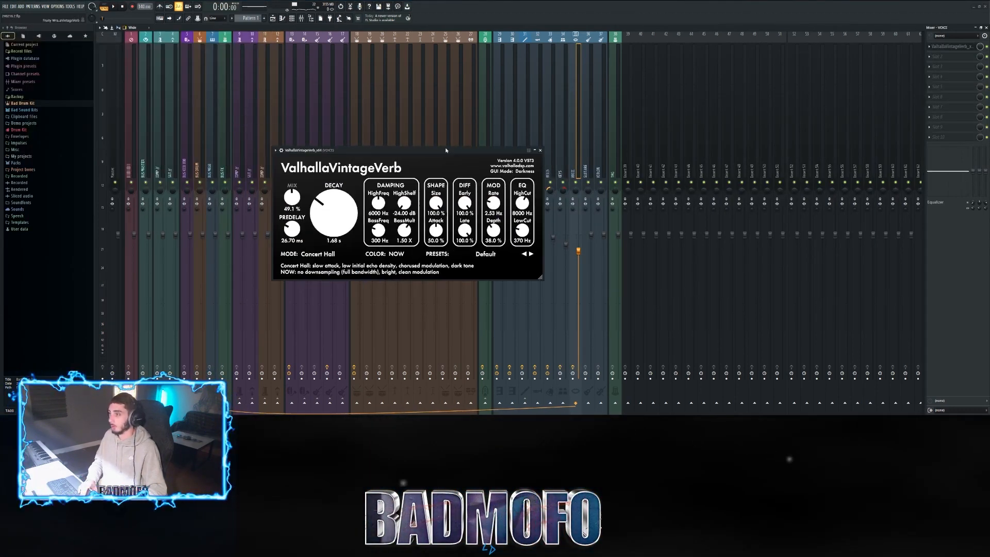
Step: Switch to the browser and check the Delay & Reverb Time Calculator's pre-delay and decay times for 140 BPM
{"action": "left_click", "coordinate": [974, 4]}
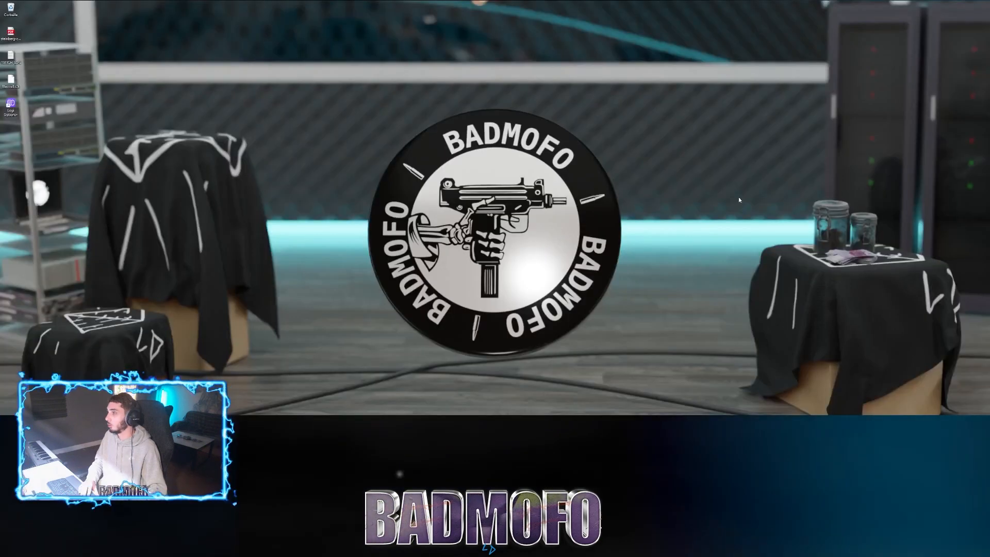
{"action": "left_click", "coordinate": [552, 408]}
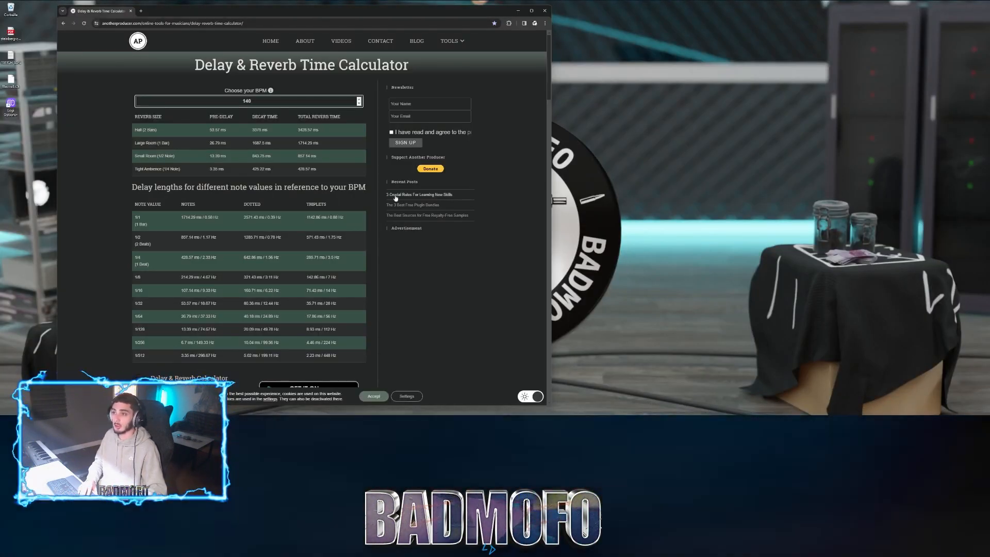
{"action": "left_click", "coordinate": [546, 412]}
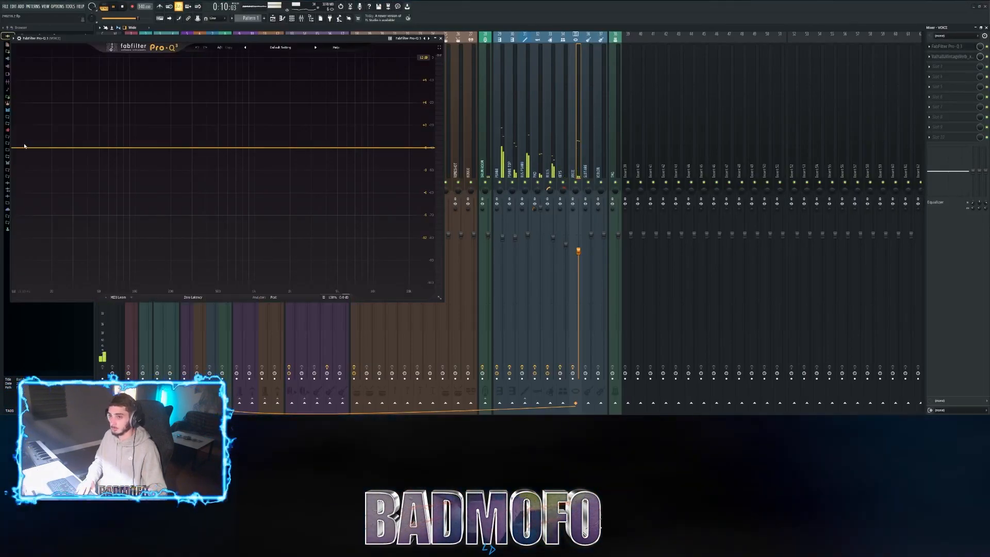
Step: Shape the VOICE track's Pro-Q 3 with a gentle low cut in the low mids and a high cut in the treble
{"action": "double_click", "coordinate": [26, 147]}
{"action": "left_click_drag", "start_coordinate": [26, 147], "coordinate": [196, 176]}
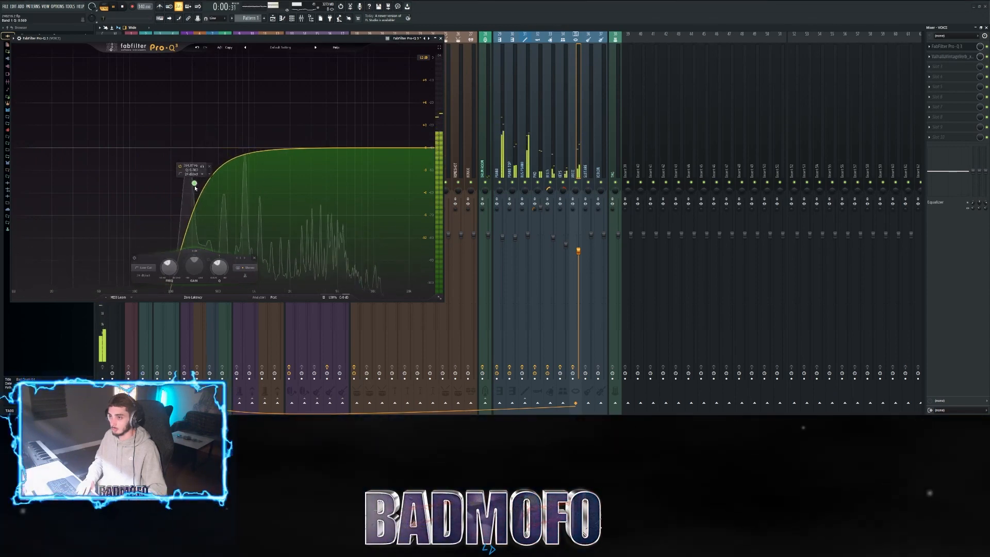
{"action": "left_click_drag", "start_coordinate": [195, 189], "coordinate": [197, 190]}
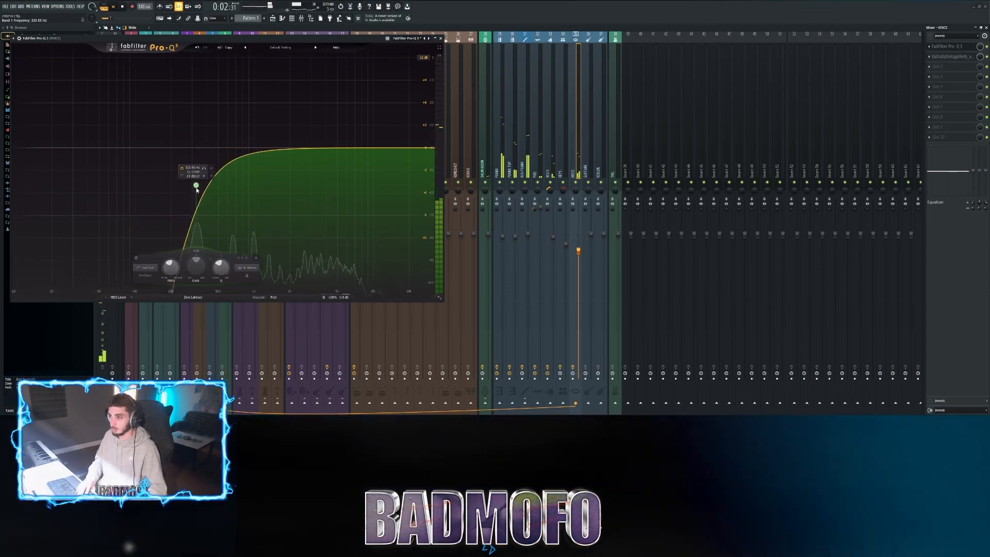
{"action": "double_click", "coordinate": [400, 150]}
{"action": "left_click_drag", "start_coordinate": [400, 150], "coordinate": [375, 194]}
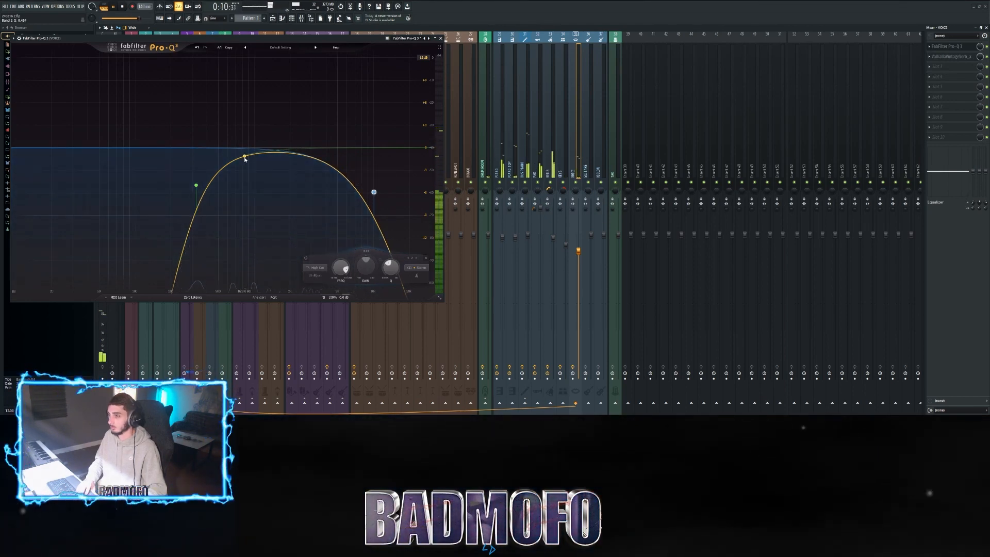
{"action": "left_click_drag", "start_coordinate": [374, 186], "coordinate": [374, 191]}
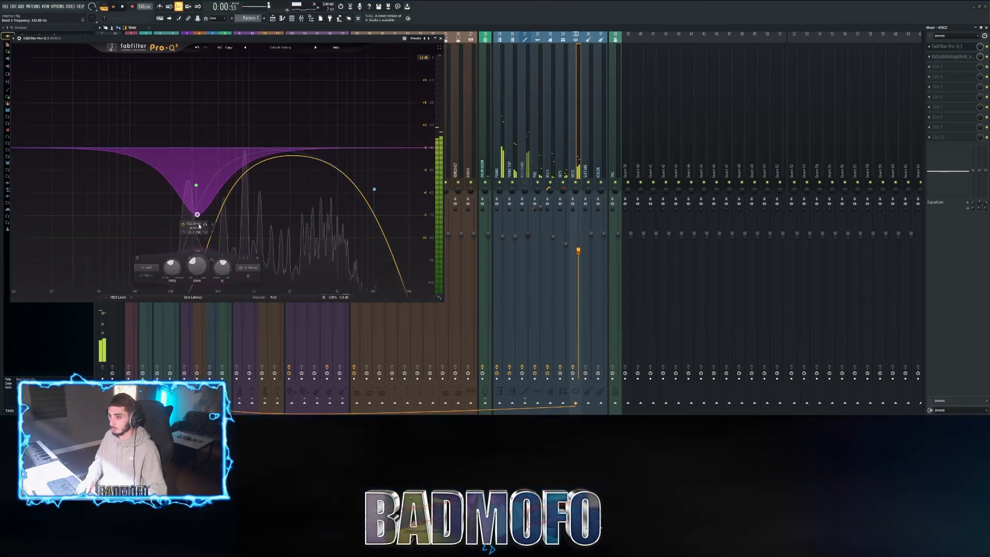
Step: Set a wide dip of about 6 dB in the VOICE equalizer at the low cut's frequency
{"action": "left_click_drag", "start_coordinate": [199, 225], "coordinate": [199, 202]}
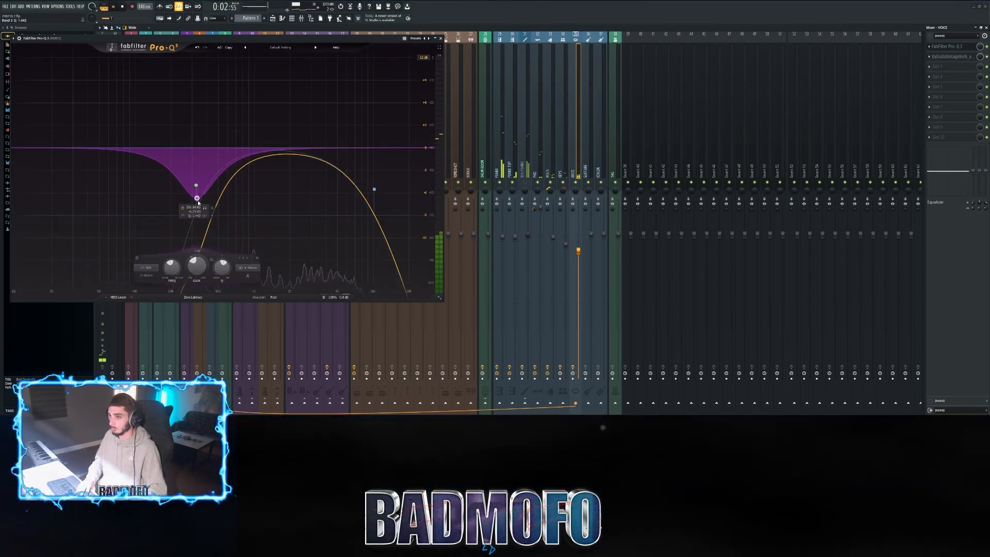
{"action": "left_click_drag", "start_coordinate": [197, 198], "coordinate": [197, 195]}
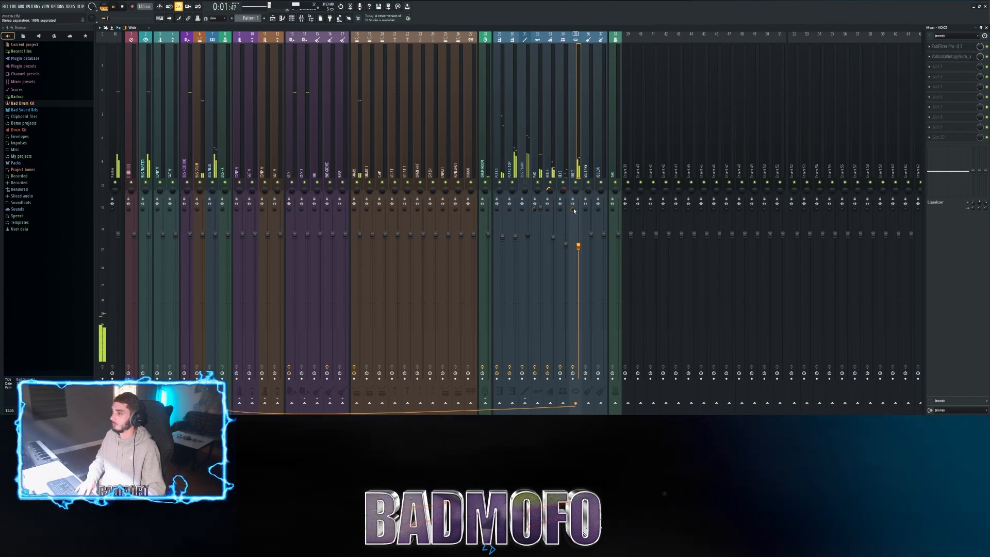
Step: Replay the beat and lower the VOICE track's fader to balance it
{"action": "key", "text": "space"}
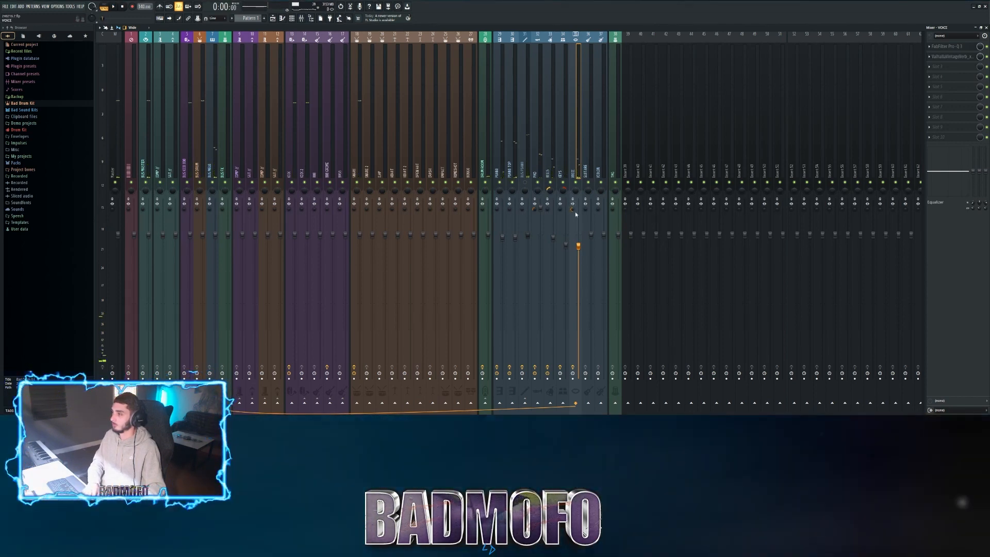
{"action": "key", "text": "space"}
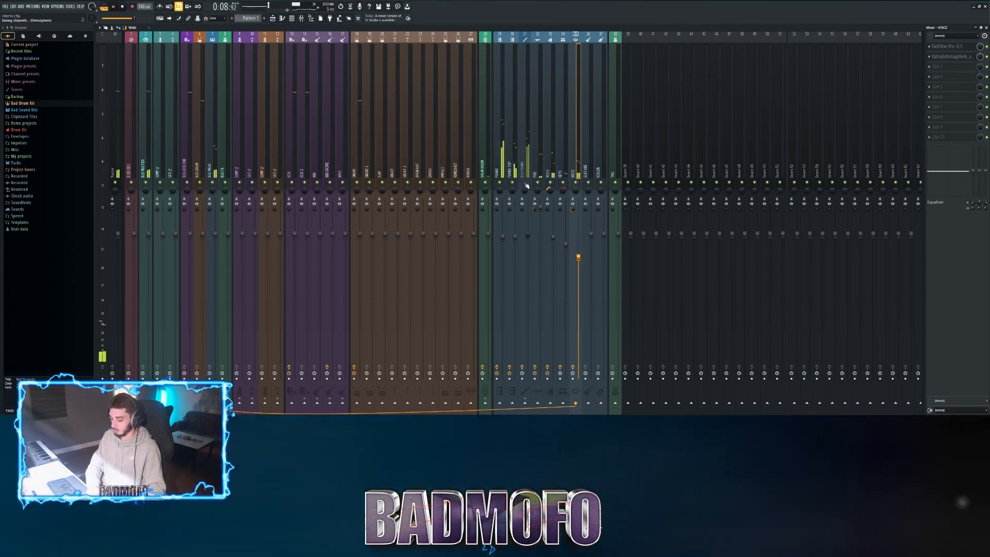
Step: Replay the beat and compare the BUS PIANO track's last Pro-Q 3 curve with the VOICE track's equalizer
{"action": "left_click", "coordinate": [516, 135]}
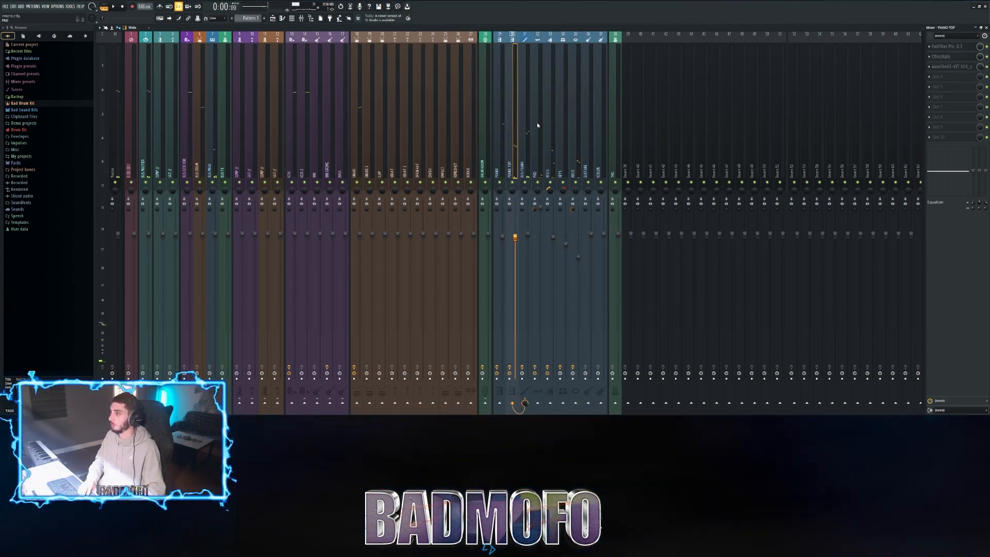
{"action": "left_click", "coordinate": [526, 122]}
{"action": "key", "text": "space"}
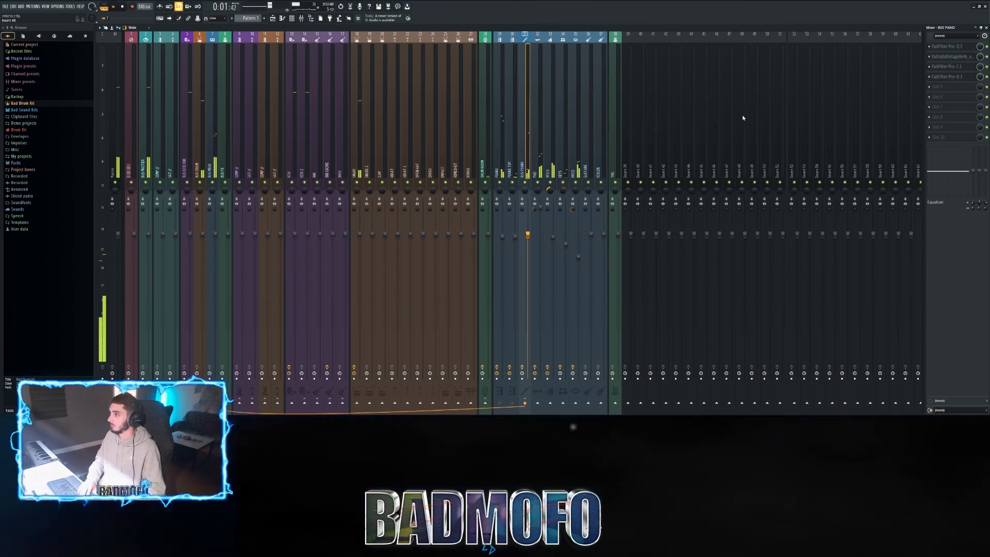
{"action": "left_click", "coordinate": [954, 77]}
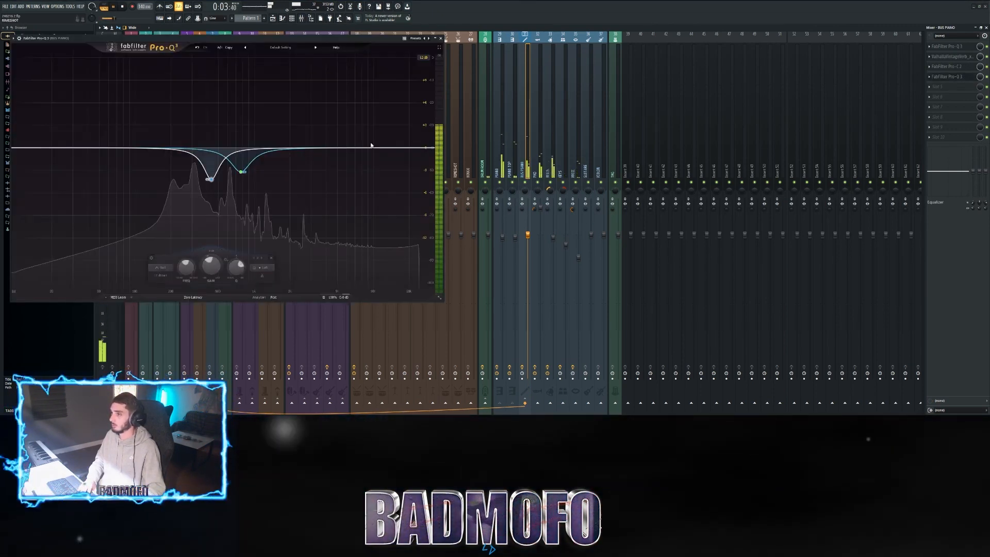
{"action": "left_click", "coordinate": [580, 155]}
{"action": "left_click", "coordinate": [962, 47]}
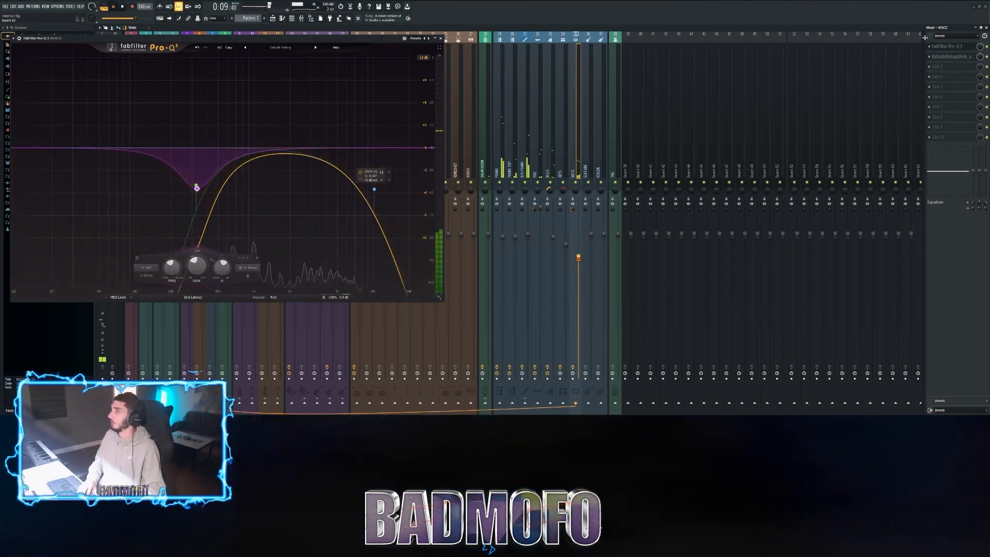
{"action": "left_click", "coordinate": [947, 46]}
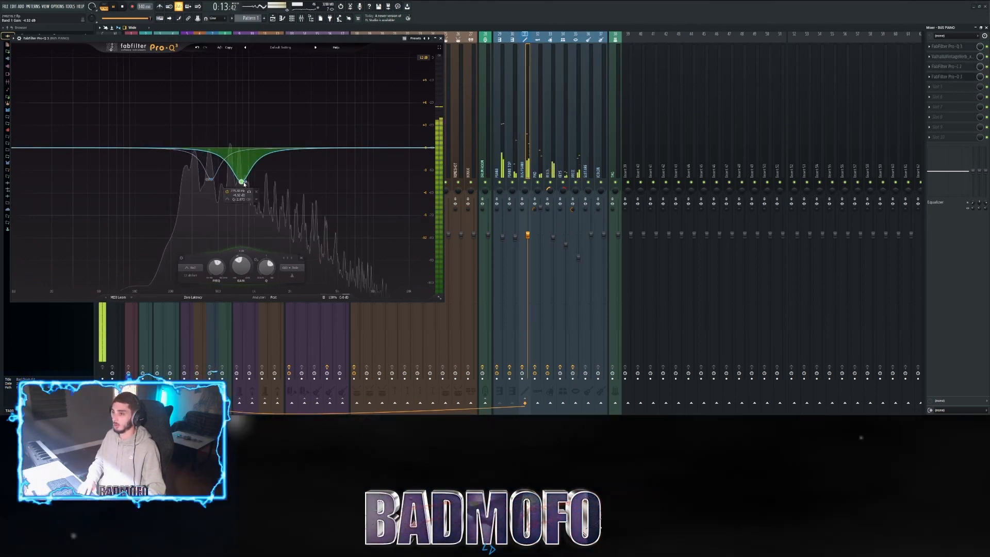
Step: Deepen the higher-frequency dip in the BUS PIANO track's last Pro-Q 3 to about 5 dB
{"action": "left_click_drag", "start_coordinate": [242, 184], "coordinate": [242, 186]}
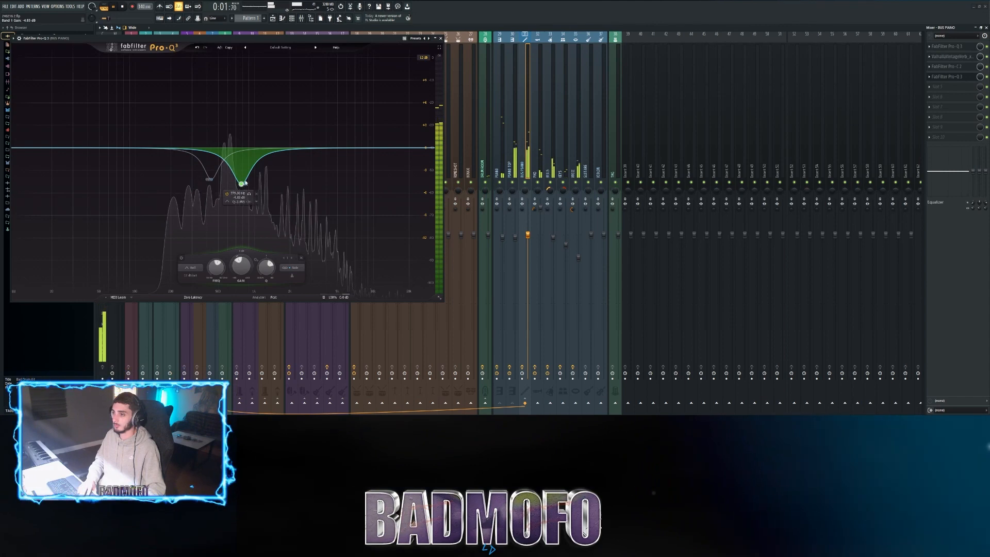
{"action": "left_click", "coordinate": [441, 38]}
{"action": "left_click", "coordinate": [500, 104]}
{"action": "key", "text": "space"}
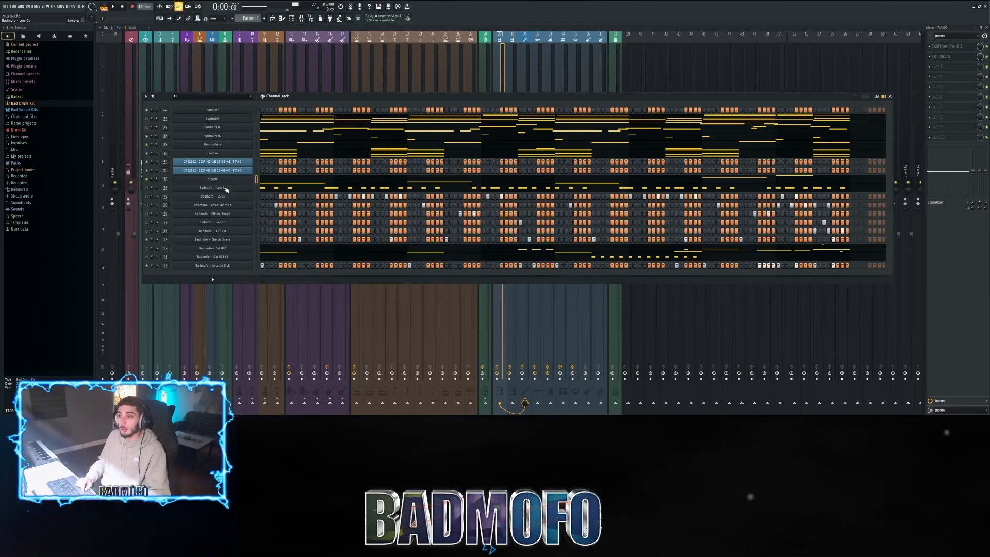
Step: Add FabFilter Pro-Q 3 to the main hi-hat track during playback and roll off its low frequencies
{"action": "key", "text": "space"}
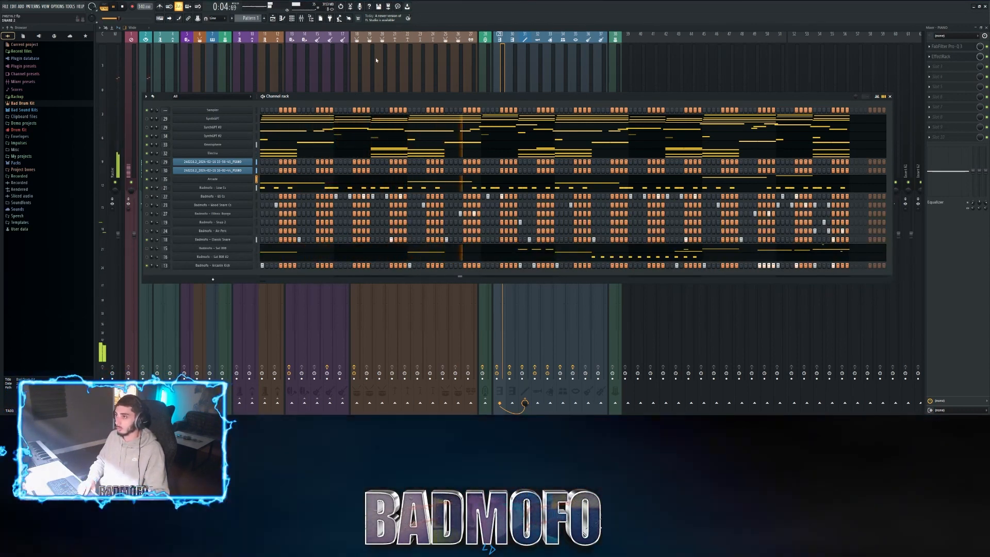
{"action": "key", "text": "F6"}
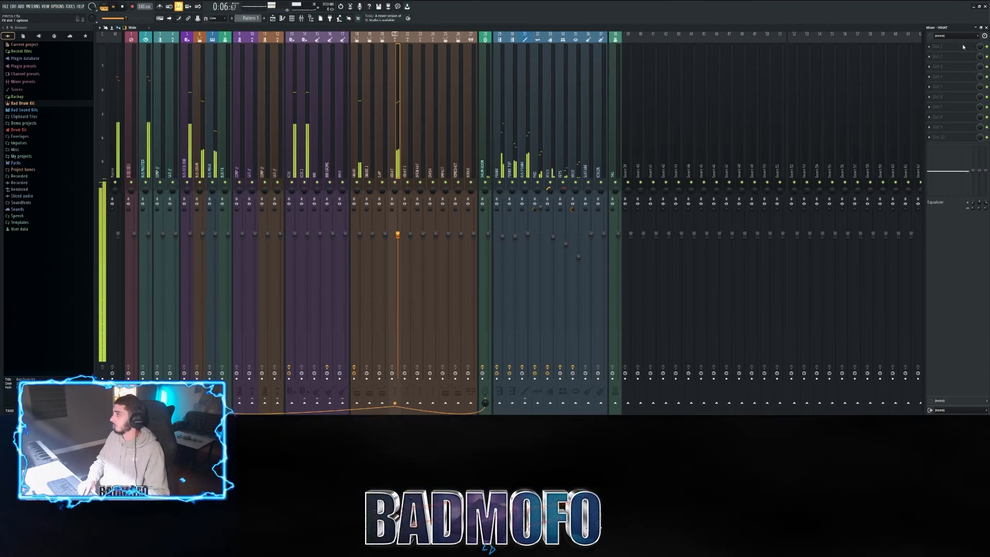
{"action": "left_click", "coordinate": [873, 139]}
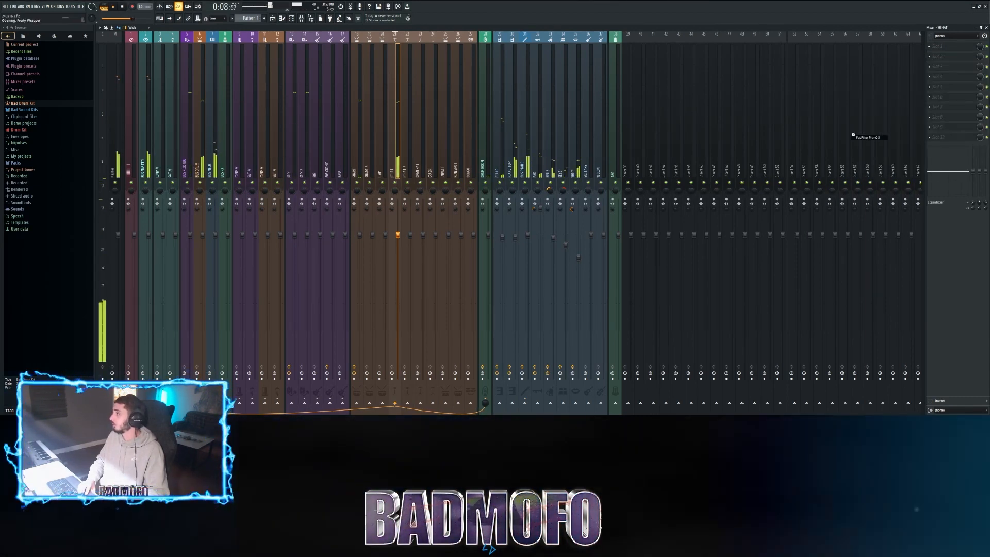
{"action": "left_click_drag", "start_coordinate": [50, 173], "coordinate": [198, 194]}
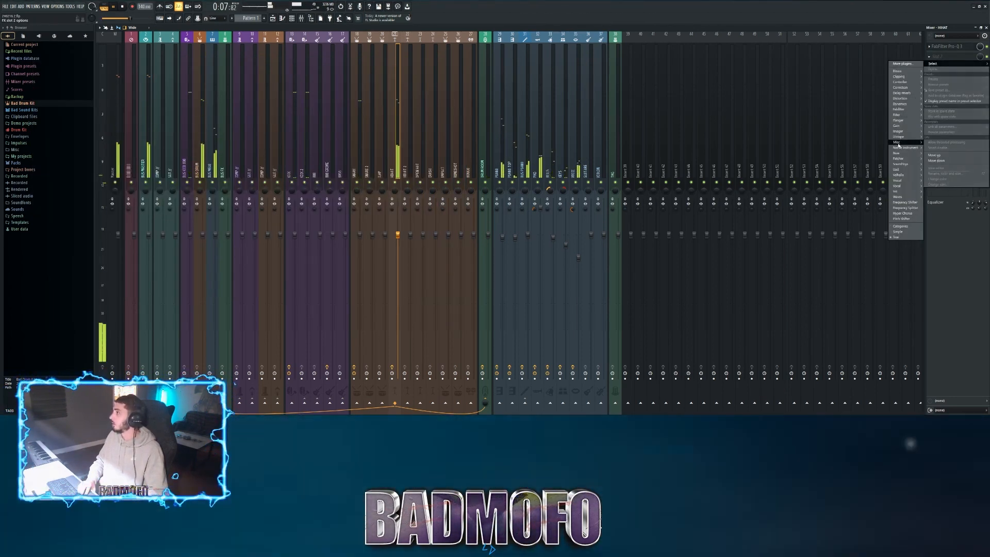
Step: Add ShaperBox 3 to the hi-hat track with a square-shaped 1/4 pan pattern and a mix of about 40%
{"action": "mouse_move", "coordinate": [897, 142]}
{"action": "left_click", "coordinate": [874, 226]}
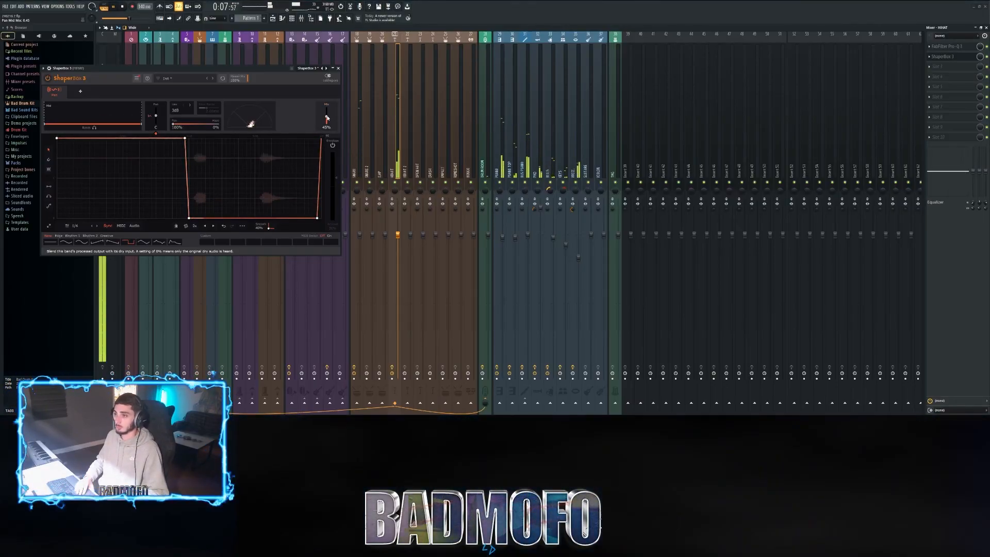
{"action": "left_click_drag", "start_coordinate": [327, 118], "coordinate": [327, 119]}
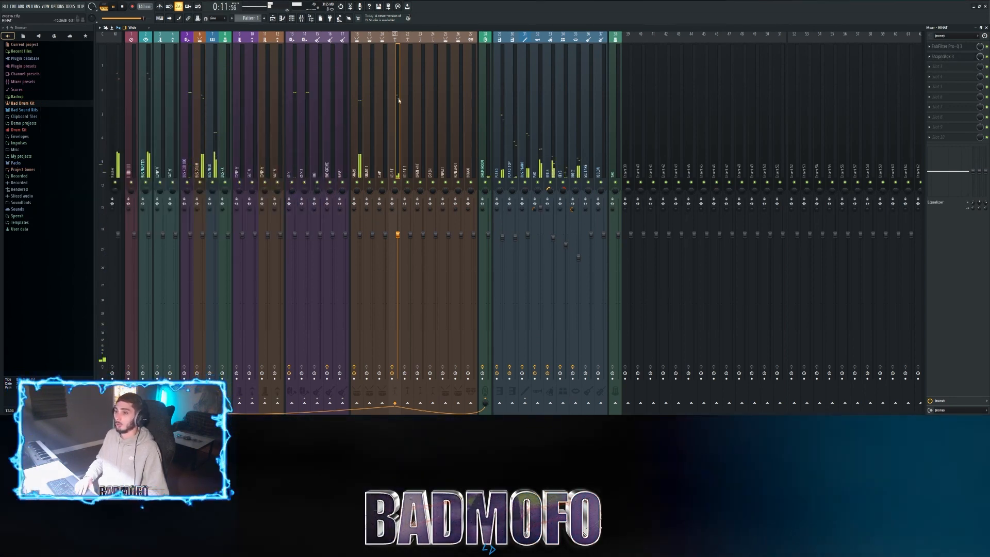
Step: Add StandardCLIP to the hi-hat track, lower its clip level to -18 dB, choose Soft Clip Pro and adjust the saturation
{"action": "left_click", "coordinate": [966, 69]}
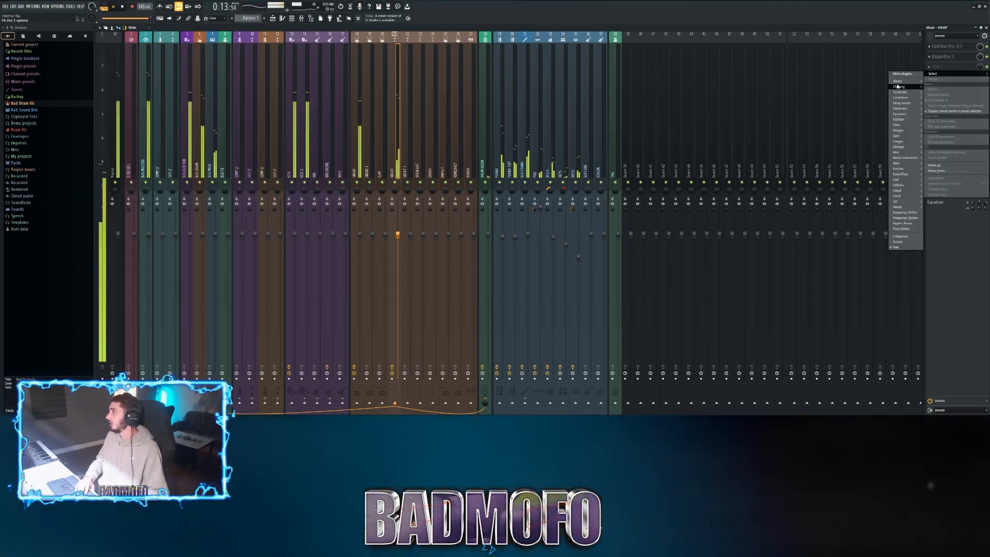
{"action": "left_click", "coordinate": [877, 87]}
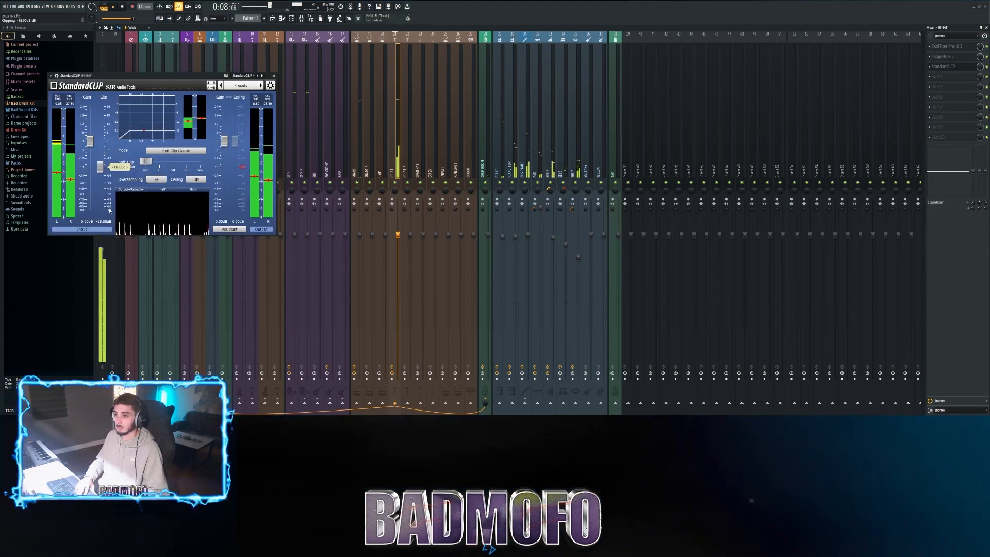
{"action": "left_click", "coordinate": [166, 151]}
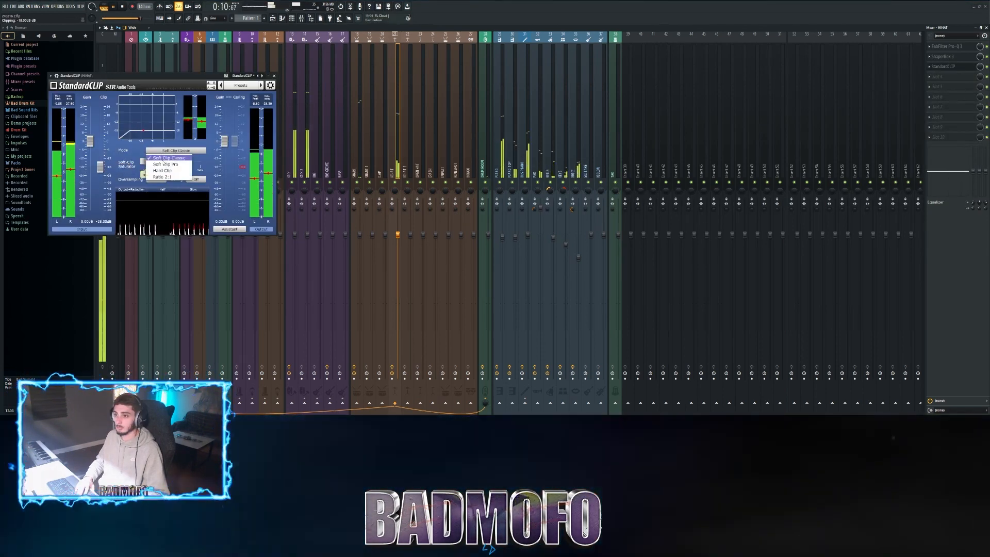
{"action": "left_click", "coordinate": [164, 166]}
{"action": "mouse_move", "coordinate": [148, 163]}
{"action": "left_mouse_down"}
{"action": "mouse_move", "coordinate": [160, 165]}
{"action": "mouse_move", "coordinate": [147, 164]}
{"action": "left_mouse_up"}
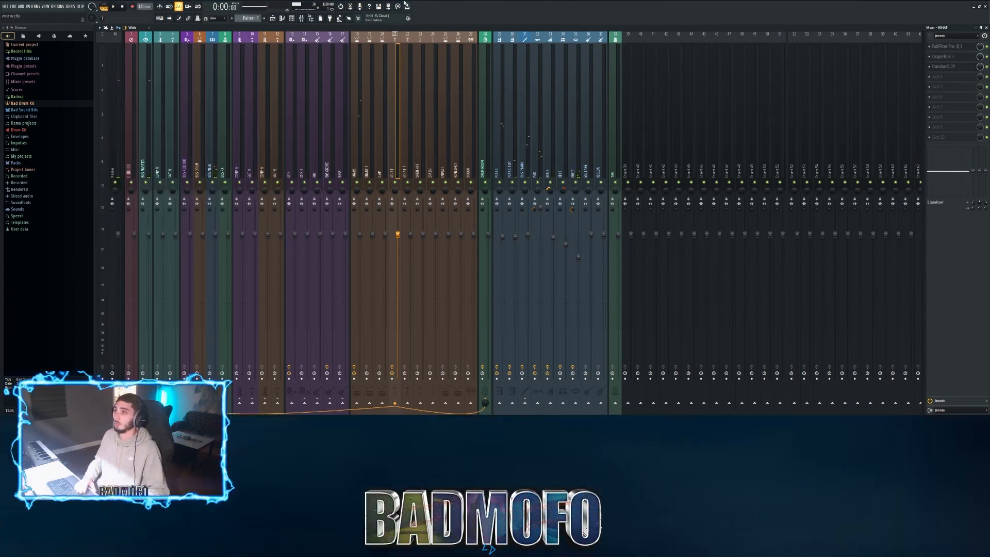
Step: Invert the square pan curve in the second hi-hat track's ShaperBox 3 so it starts low and ends high
{"action": "left_click", "coordinate": [292, 18]}
{"action": "key", "text": "space"}
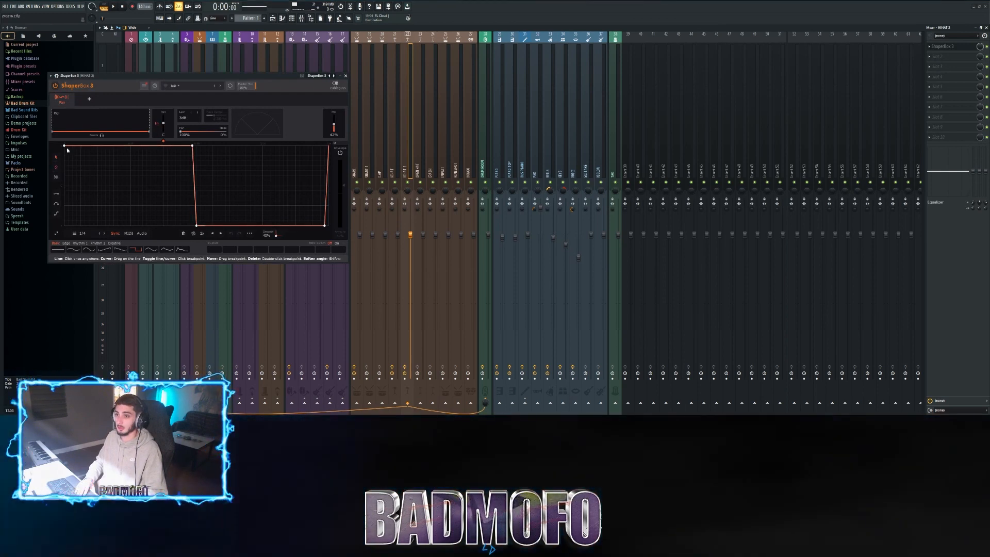
{"action": "left_click_drag", "start_coordinate": [65, 147], "coordinate": [63, 225]}
{"action": "left_click_drag", "start_coordinate": [193, 146], "coordinate": [195, 225]}
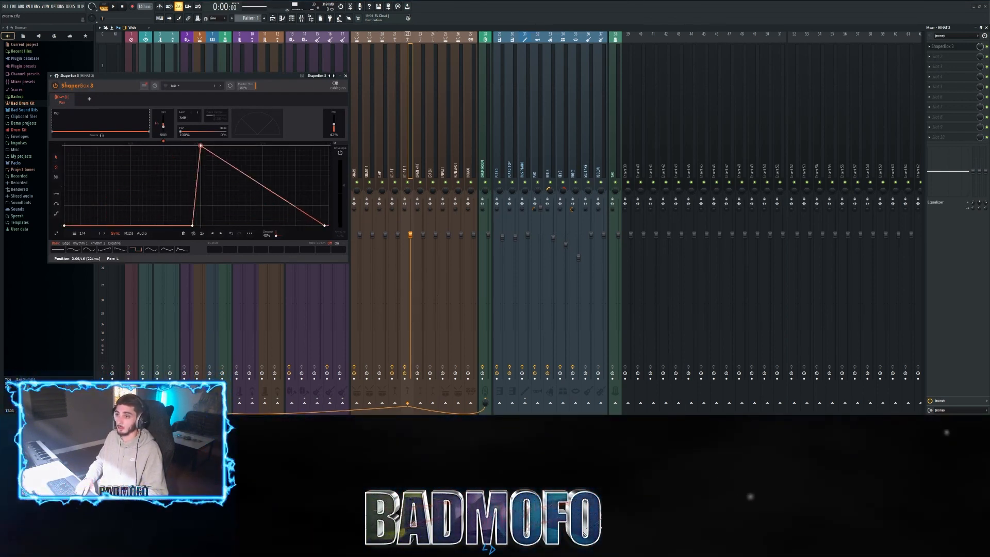
{"action": "left_click_drag", "start_coordinate": [324, 225], "coordinate": [324, 146]}
{"action": "key", "text": "space"}
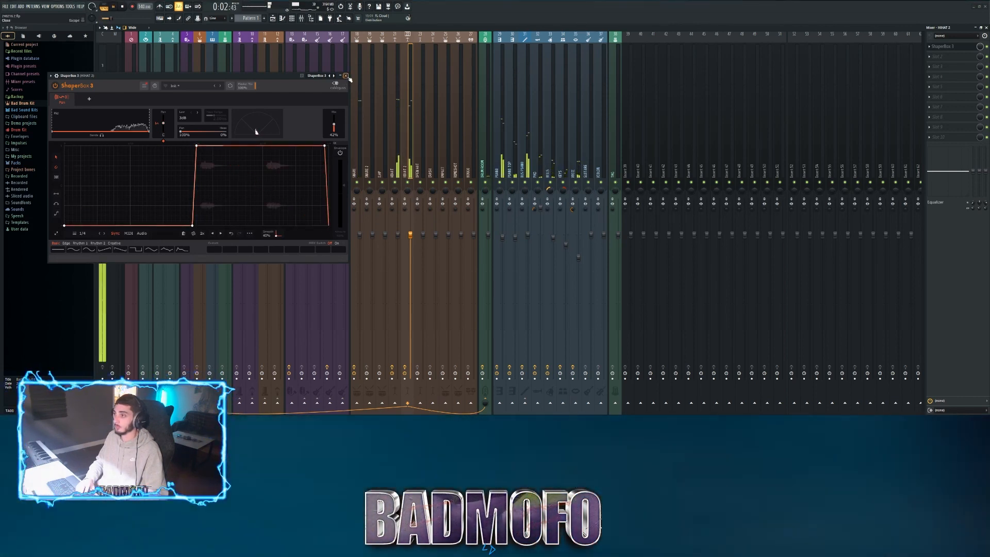
{"action": "left_click", "coordinate": [346, 76]}
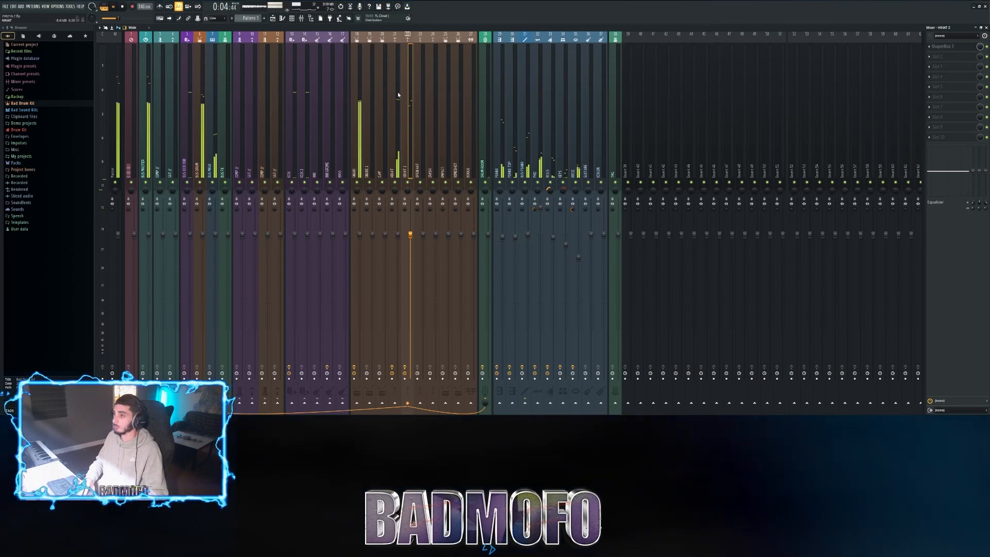
Step: Narrow the treble dip in the main hi-hat track's Pro-Q 3 and set it to about 1.5 dB of cut
{"action": "left_click", "coordinate": [397, 91]}
{"action": "left_click", "coordinate": [946, 46]}
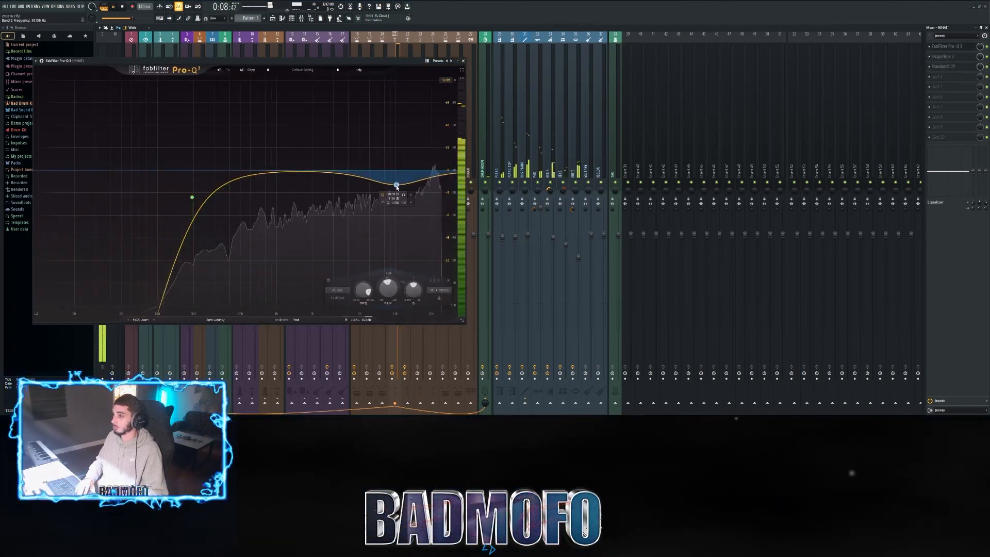
{"action": "scroll", "coordinate": [402, 186], "scroll_direction": "up", "scroll_amount": 2}
{"action": "left_click_drag", "start_coordinate": [401, 180], "coordinate": [405, 181]}
{"action": "scroll", "coordinate": [404, 181], "scroll_direction": "up", "scroll_amount": 2}
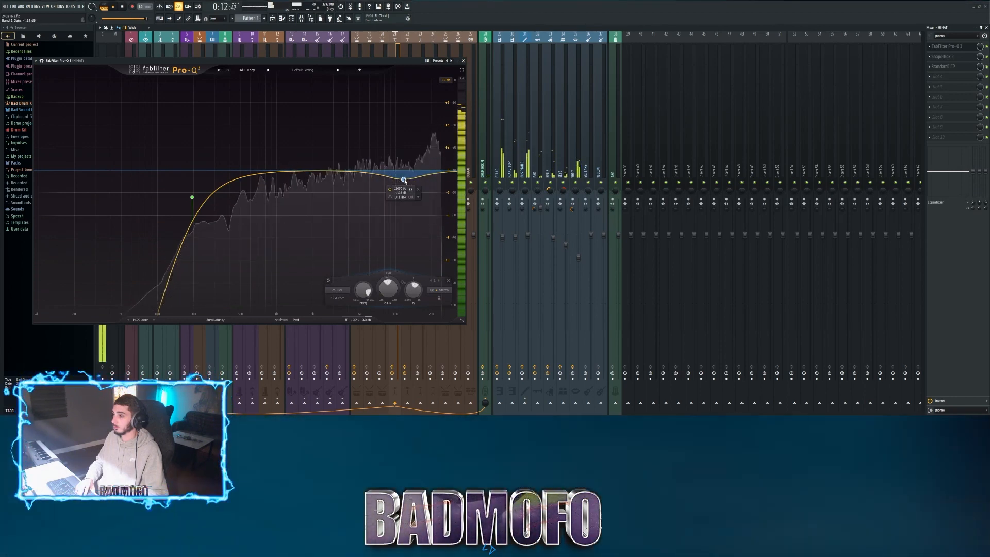
{"action": "key", "text": "space"}
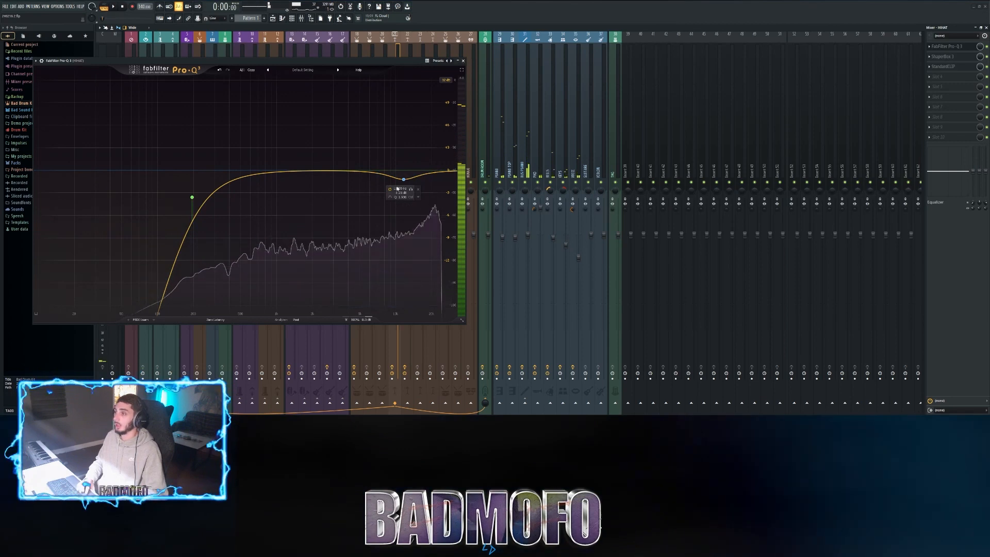
{"action": "left_click_drag", "start_coordinate": [404, 180], "coordinate": [403, 181]}
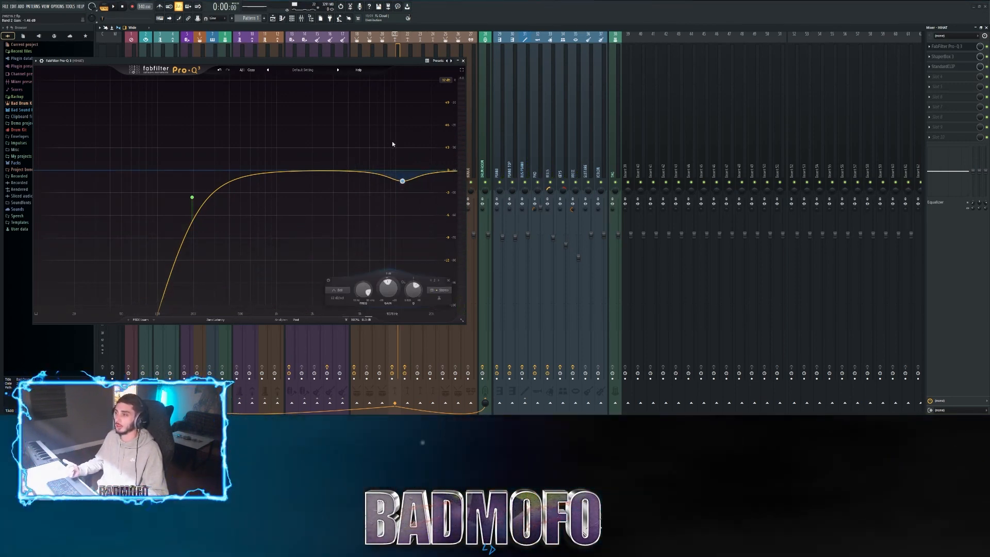
{"action": "key", "text": "space"}
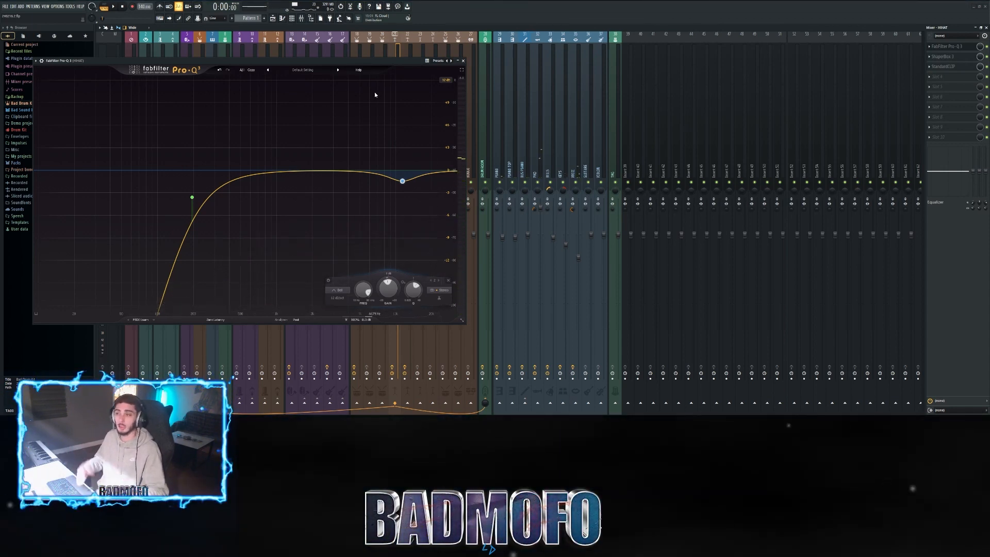
{"action": "key", "text": "space"}
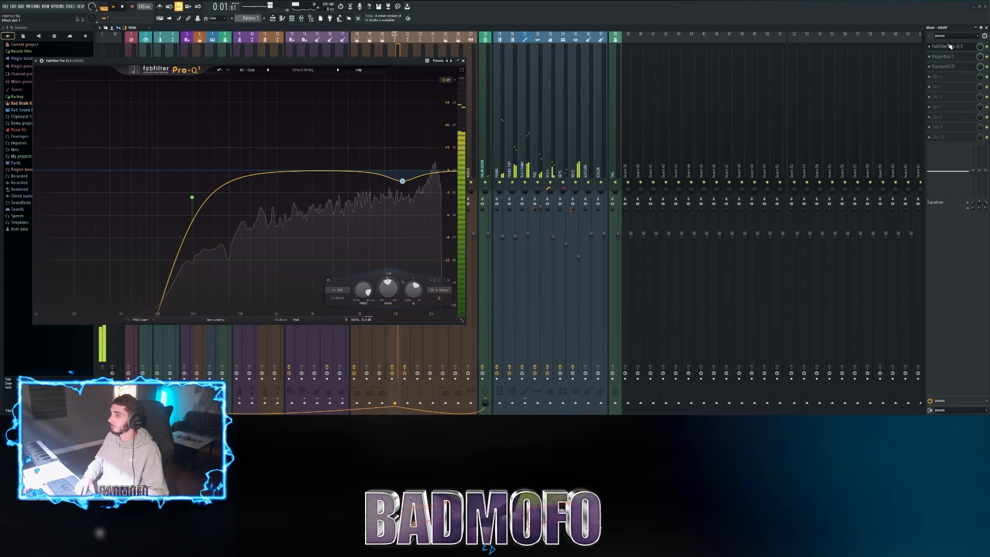
{"action": "left_click", "coordinate": [950, 47]}
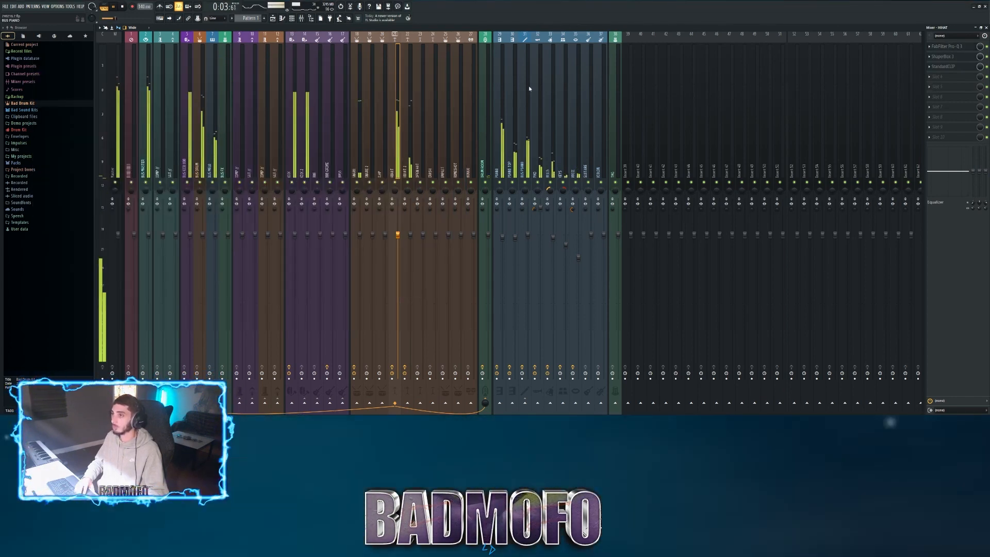
Step: Save the project and go through the open hat and both hi-hat tracks in the mixer during playback
{"action": "key", "text": "F6"}
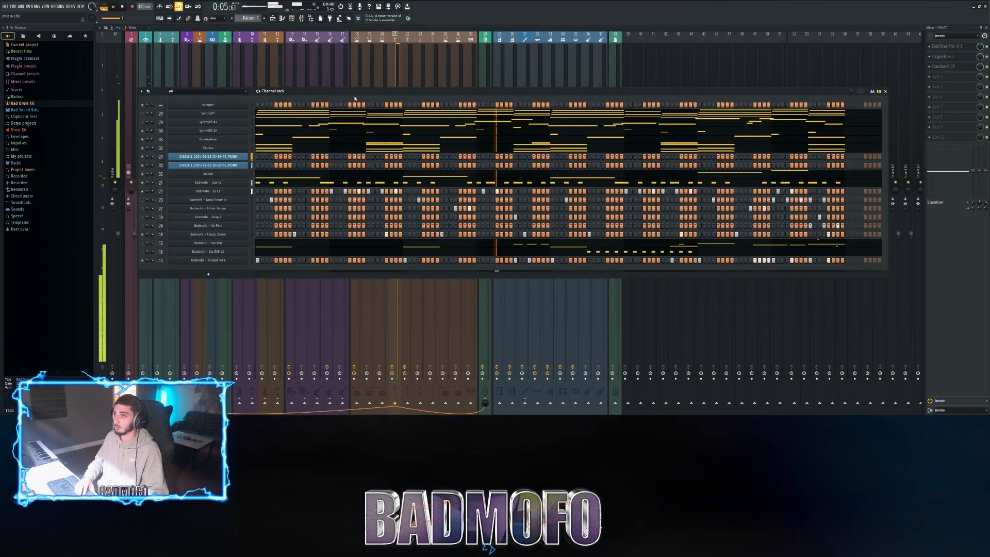
{"action": "key", "text": "ctrl+s"}
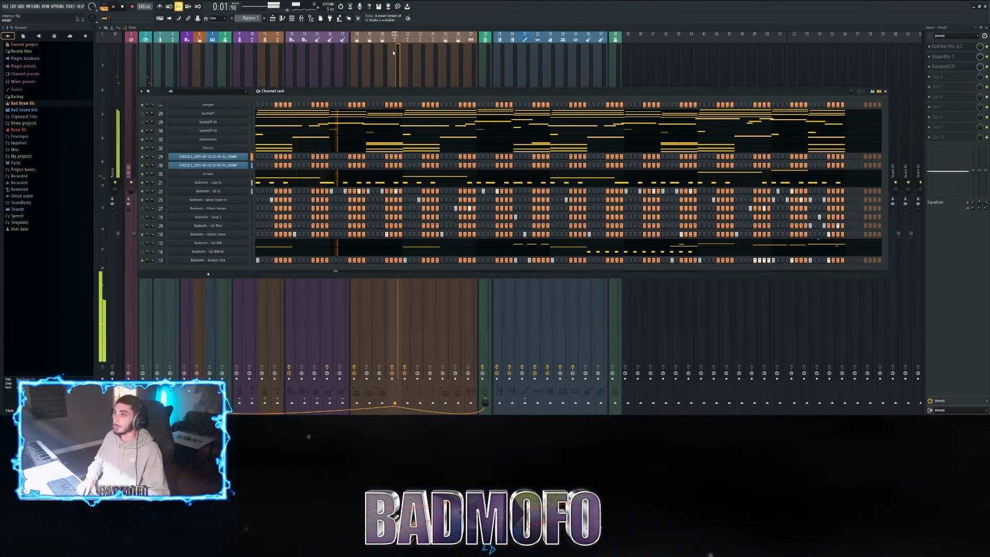
{"action": "left_click", "coordinate": [424, 51]}
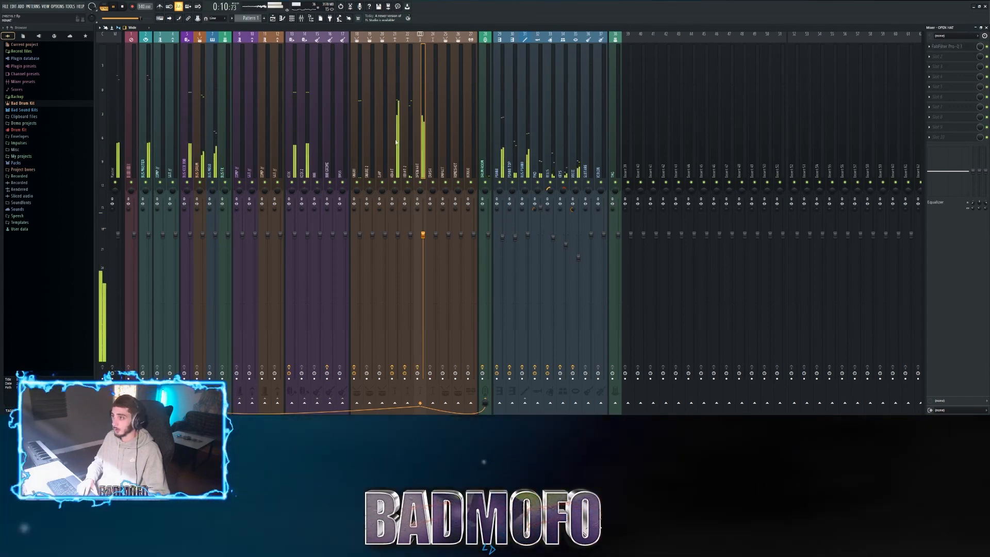
{"action": "left_click", "coordinate": [396, 142]}
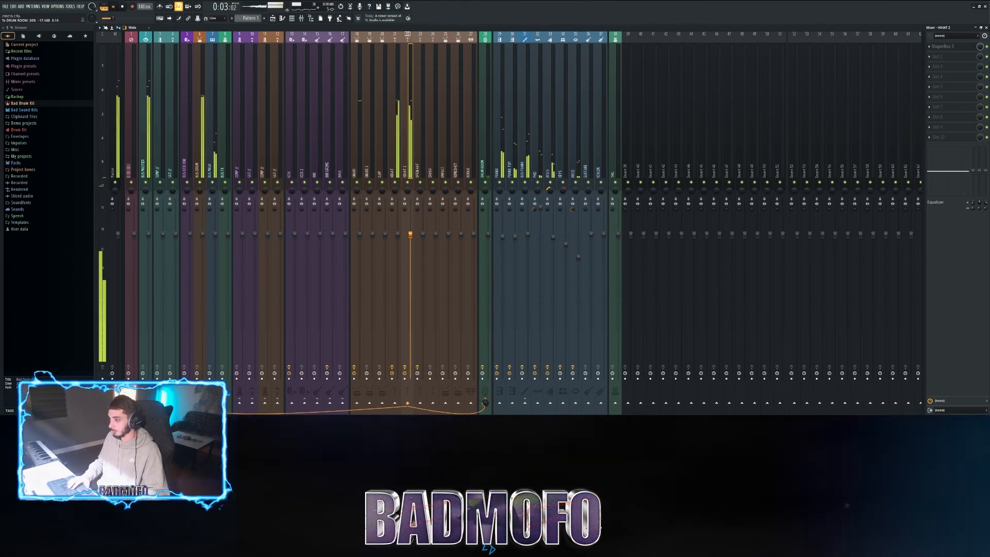
{"action": "key", "text": "Right"}
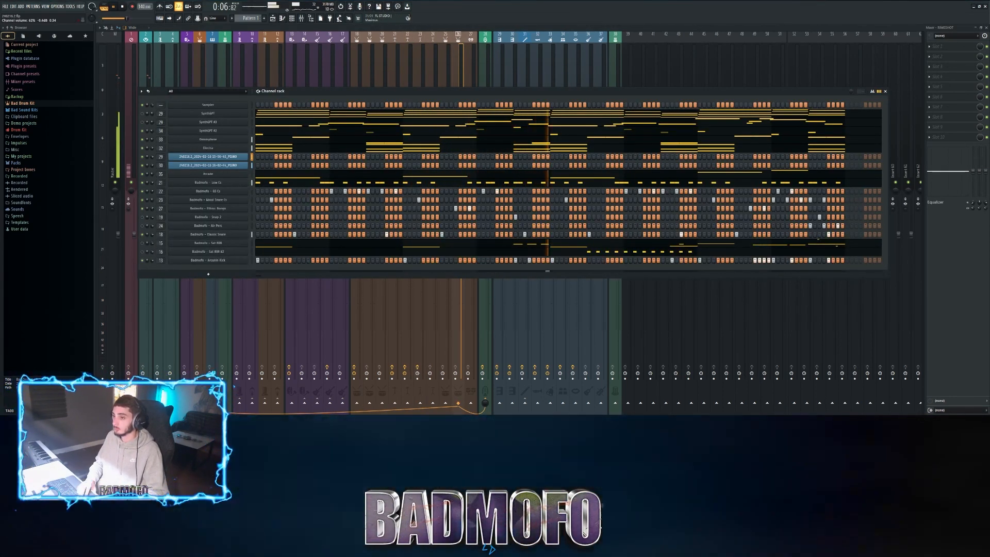
Step: Pan the four Ethnic Bongo notes in the piano roll about 65% left, right, right and left
{"action": "right_click", "coordinate": [249, 208]}
{"action": "left_click", "coordinate": [259, 208]}
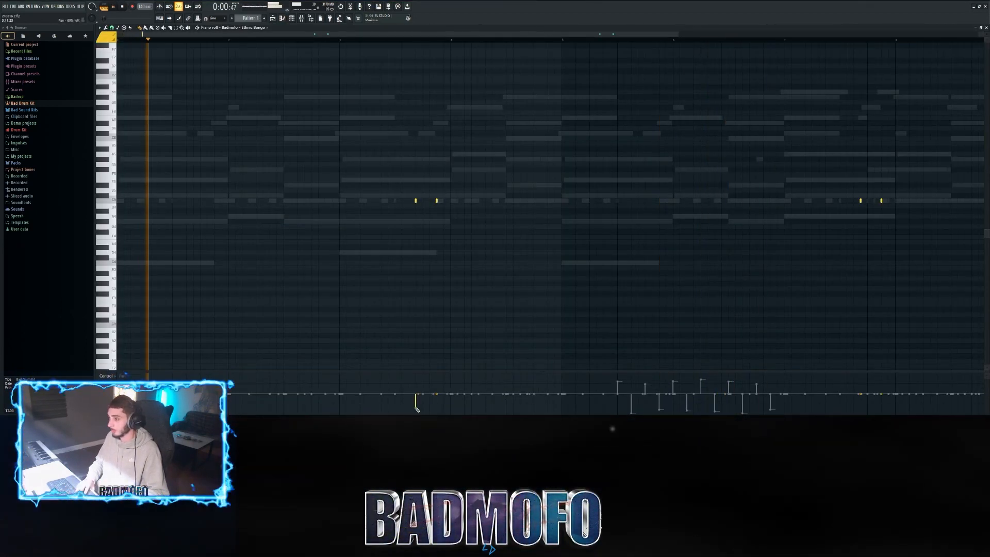
{"action": "scroll", "coordinate": [442, 314], "scroll_direction": "down", "scroll_amount": 1}
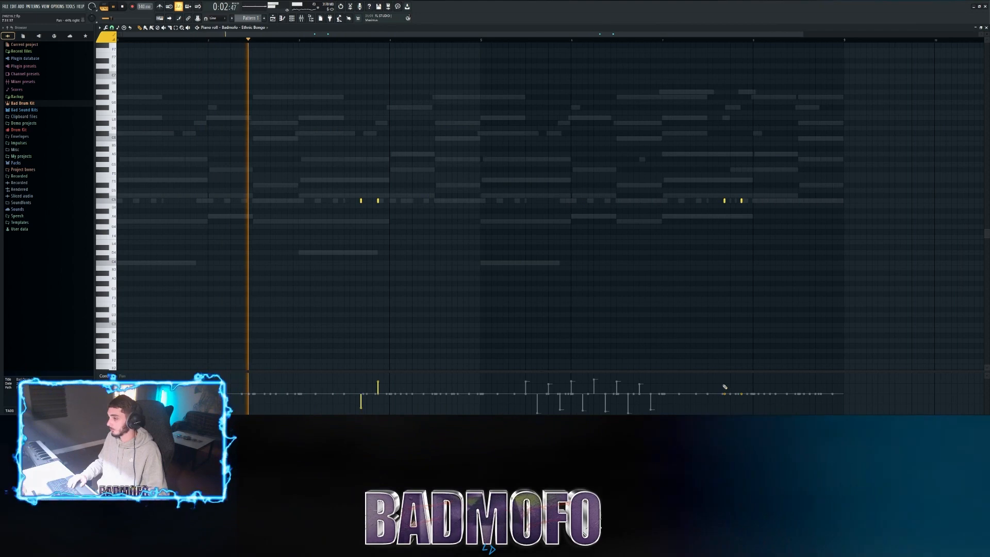
{"action": "left_click", "coordinate": [743, 405]}
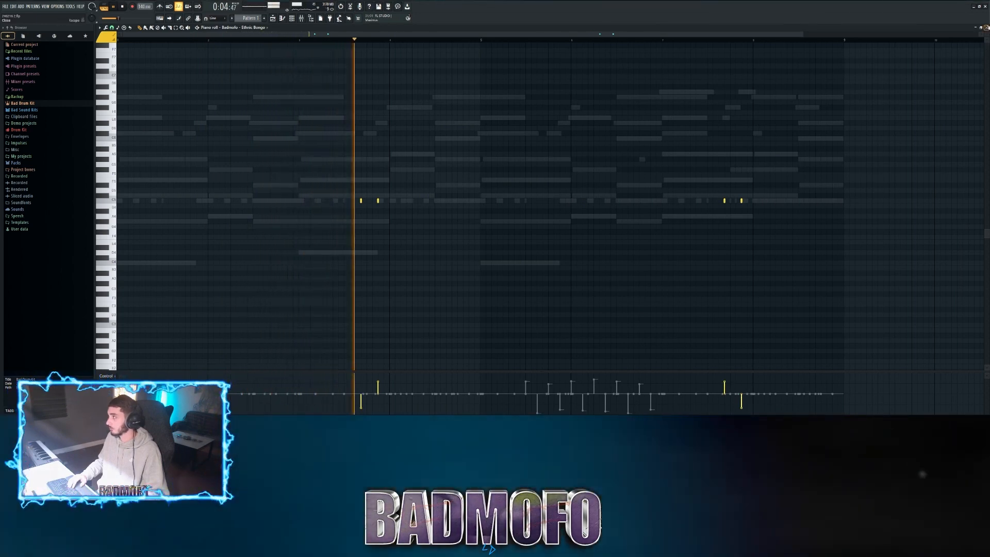
{"action": "left_click", "coordinate": [986, 28]}
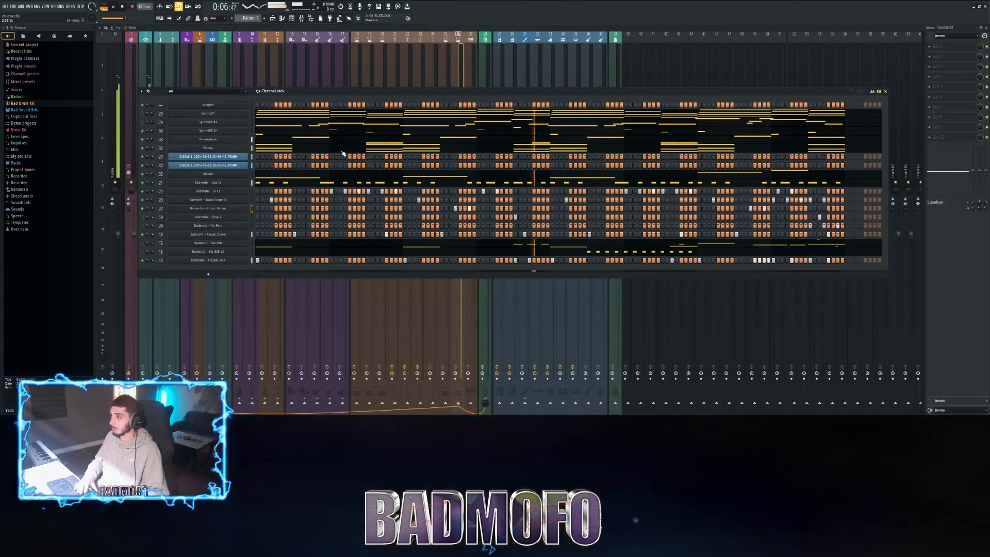
Step: Add Pro-Q 3 to the BONGO track with a low cut, a shallow dip around 300 Hz and a high cut, and audition it
{"action": "key", "text": "F9"}
{"action": "left_click", "coordinate": [956, 50]}
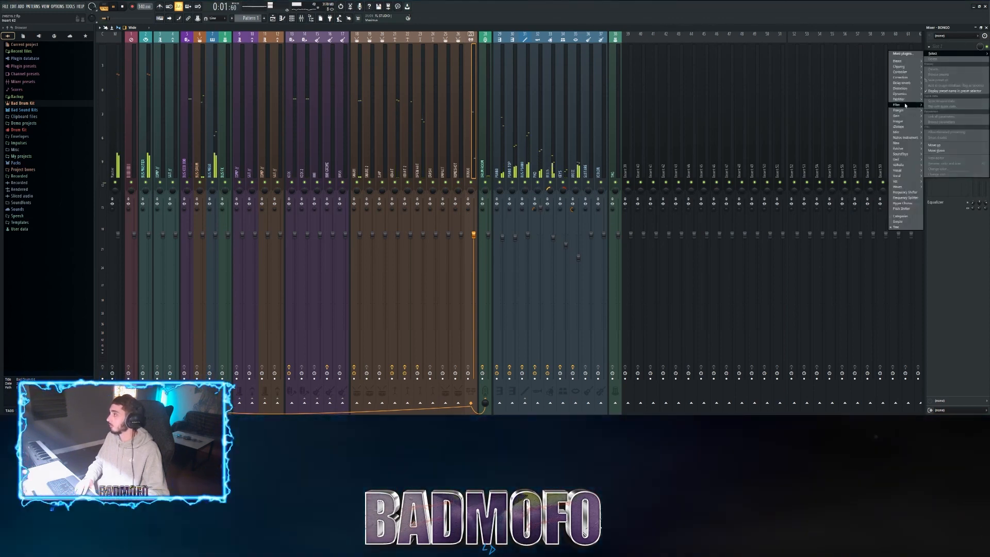
{"action": "mouse_move", "coordinate": [900, 99]}
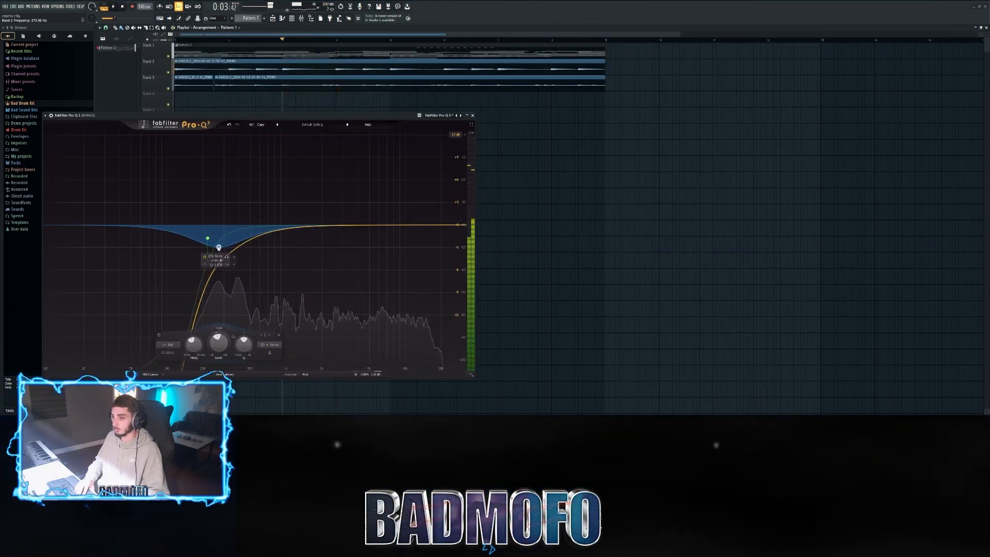
{"action": "left_click_drag", "start_coordinate": [219, 249], "coordinate": [227, 244]}
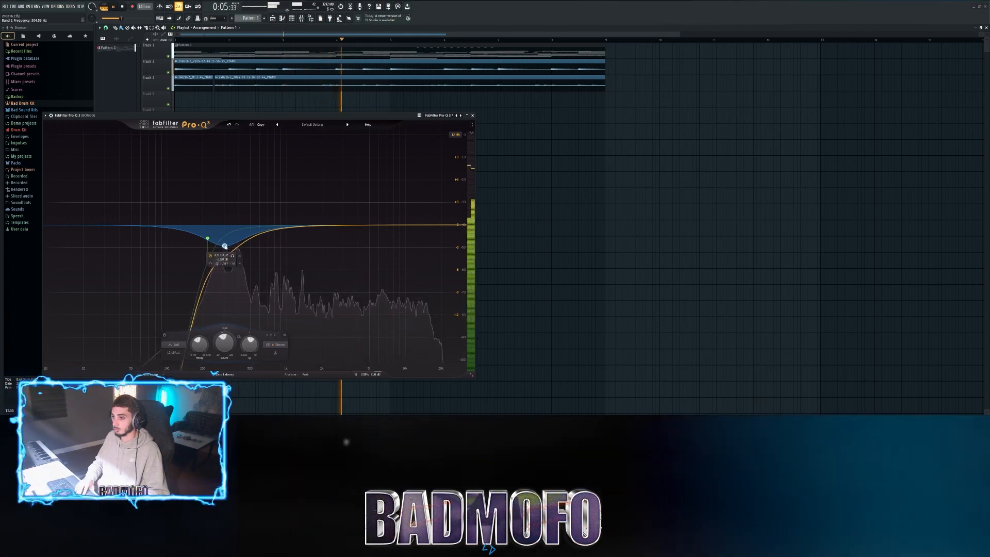
{"action": "left_click_drag", "start_coordinate": [438, 226], "coordinate": [442, 278]}
{"action": "left_click", "coordinate": [441, 263], "text": "alt+shift"}
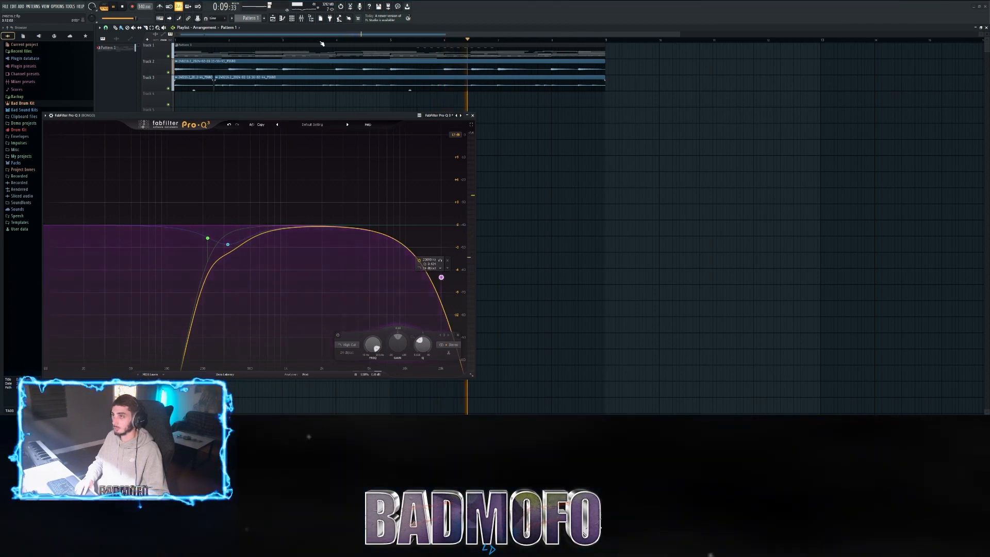
{"action": "left_click", "coordinate": [312, 43]}
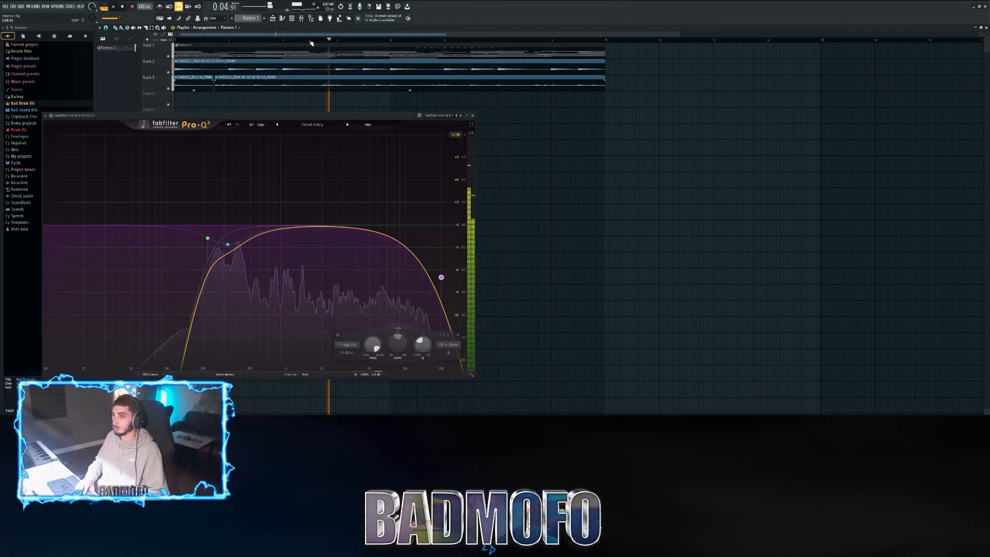
Step: Add Fresh Air to the BONGO track, set Mid Air to 26% with High Air at 0, and close both effect windows
{"action": "key", "text": "F9"}
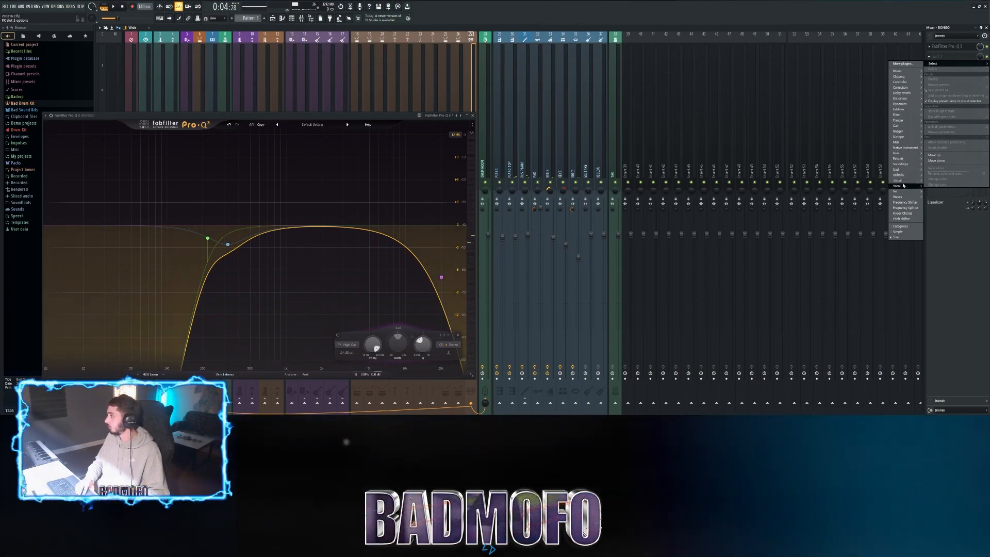
{"action": "key", "text": "space"}
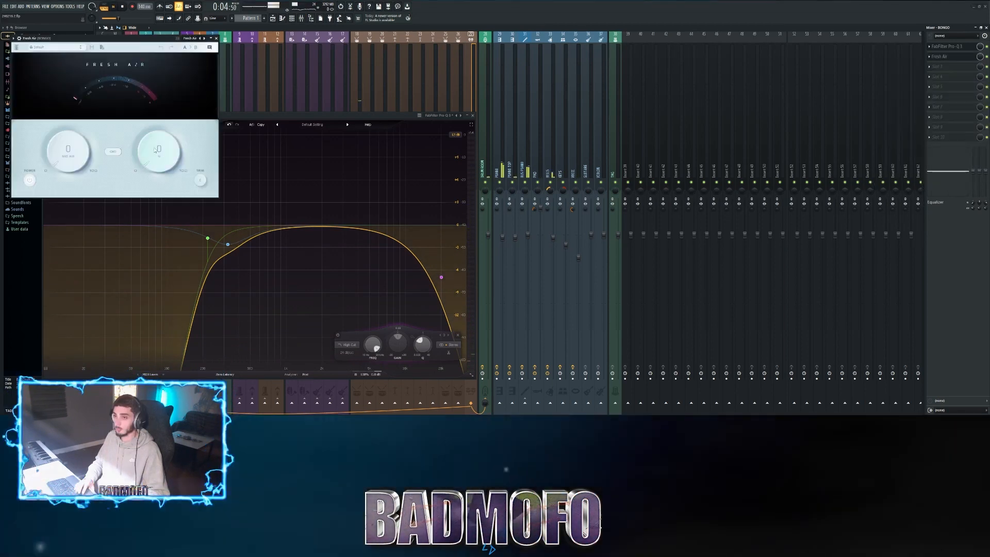
{"action": "left_click_drag", "start_coordinate": [159, 152], "coordinate": [120, 173]}
{"action": "key", "text": "space"}
{"action": "key", "text": "space"}
{"action": "left_click_drag", "start_coordinate": [67, 152], "coordinate": [67, 119]}
{"action": "key", "text": "space"}
{"action": "key", "text": "space"}
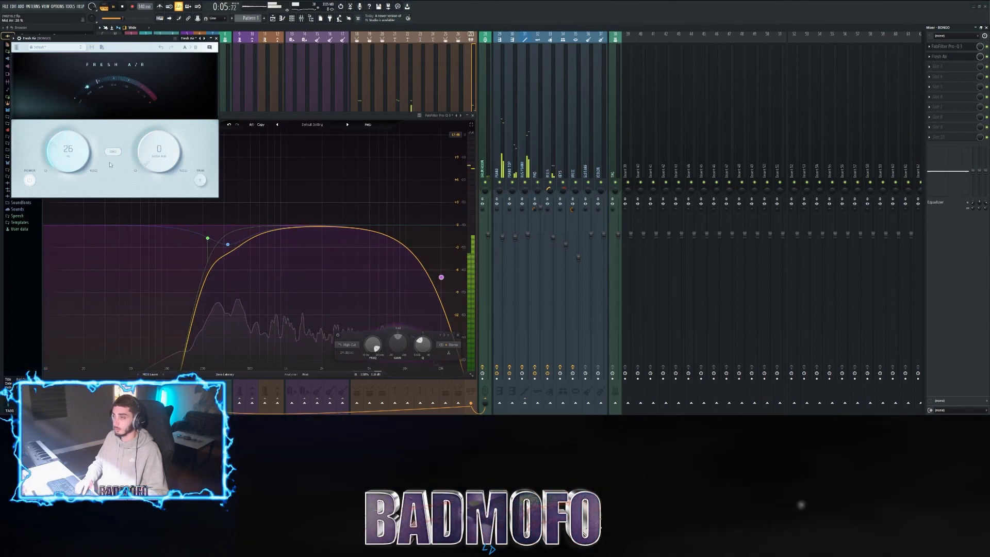
{"action": "left_click", "coordinate": [953, 59]}
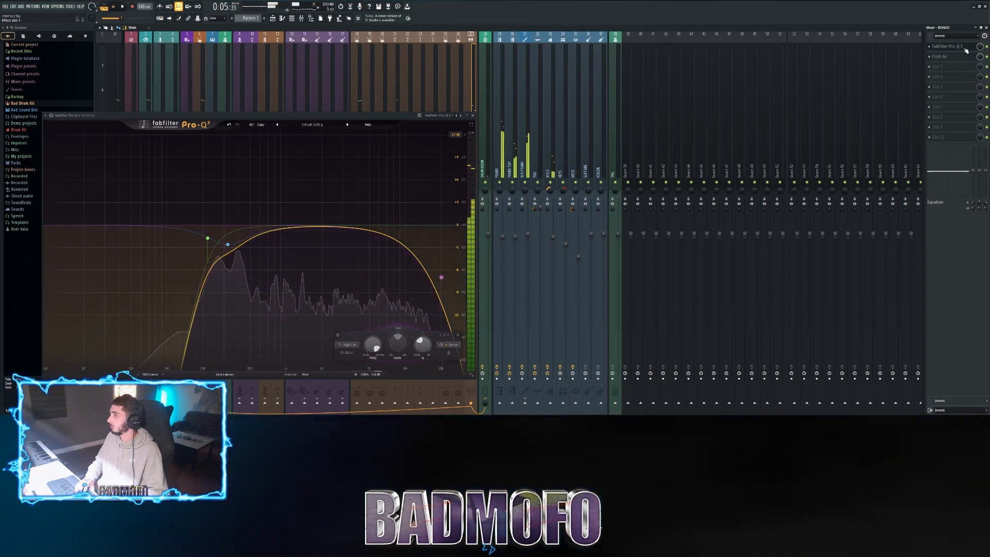
{"action": "left_click", "coordinate": [963, 47]}
Step: Add Pro-Q 3 to the SNAP track with a low cut and a narrow boost of about 1 dB near 2 kHz
{"action": "key", "text": "F6"}
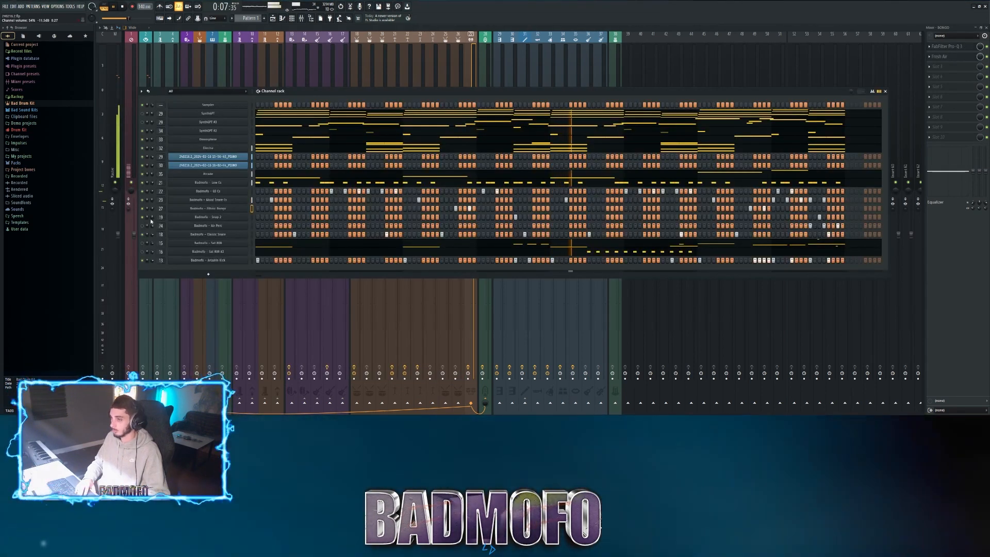
{"action": "left_click", "coordinate": [273, 18]}
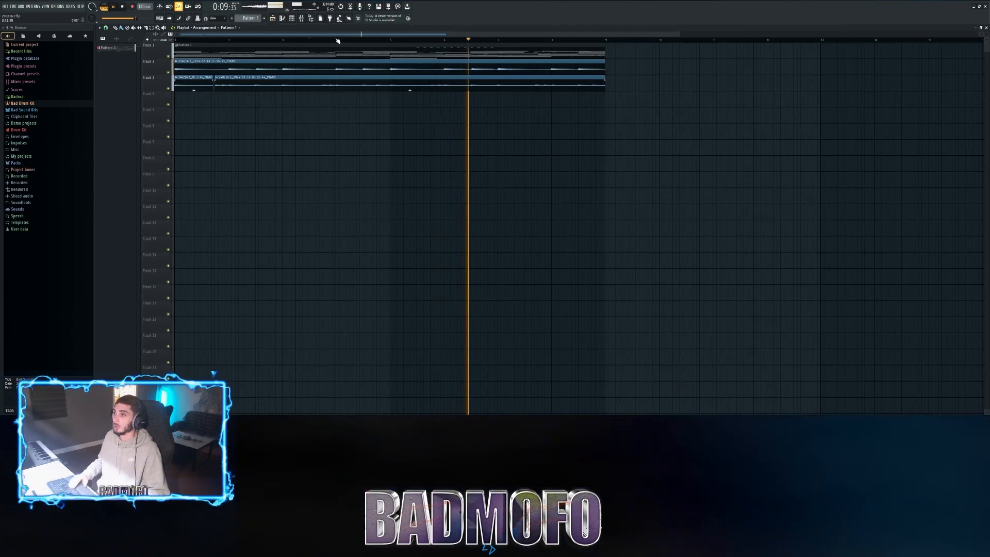
{"action": "key", "text": "F9"}
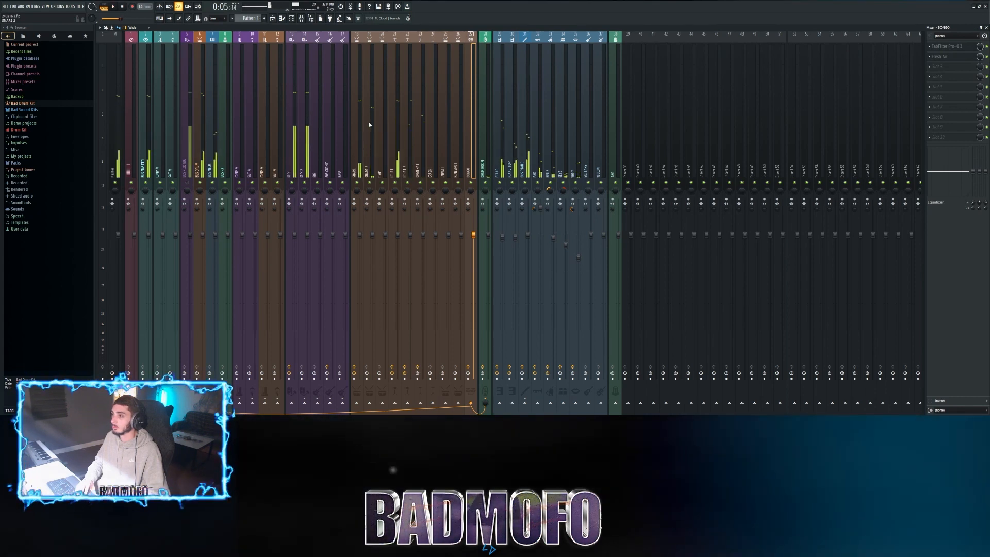
{"action": "left_click", "coordinate": [369, 123]}
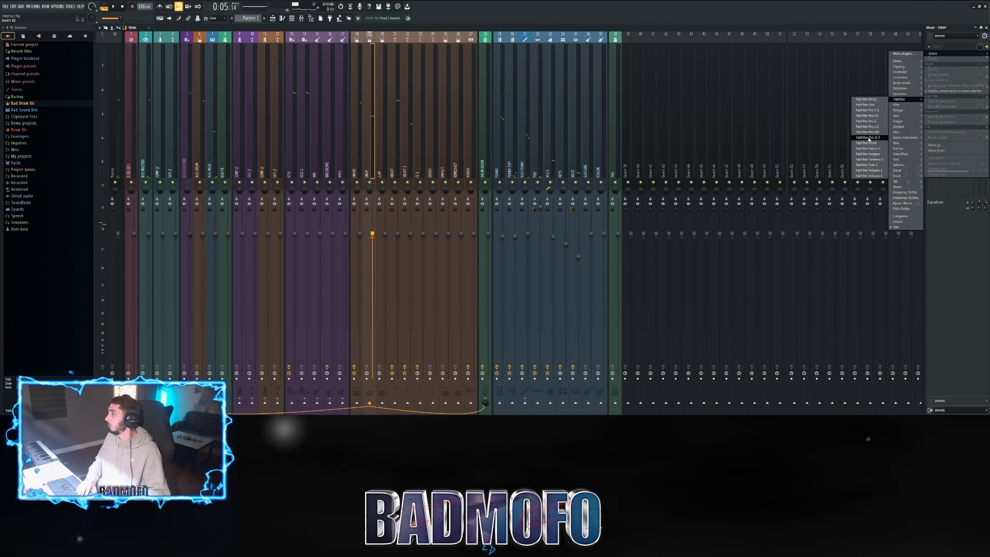
{"action": "left_click_drag", "start_coordinate": [22, 140], "coordinate": [203, 163]}
{"action": "left_click_drag", "start_coordinate": [327, 141], "coordinate": [370, 107]}
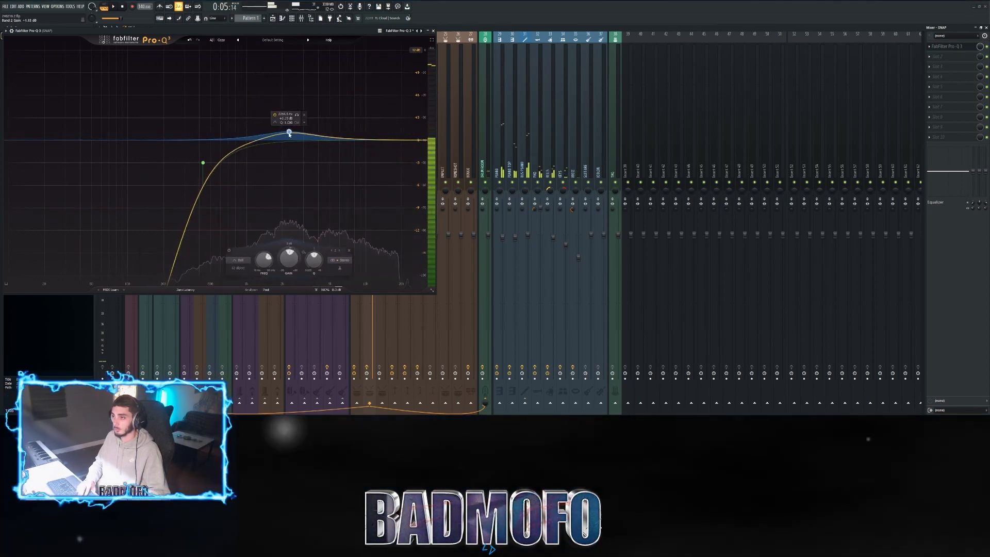
{"action": "scroll", "coordinate": [288, 134], "scroll_direction": "up", "scroll_amount": 2}
Step: Add a narrow 48 dB/oct treble dip of about 4 dB in the SNAP track's Pro-Q 3, shift it lower and close the equalizer
{"action": "left_click_drag", "start_coordinate": [289, 134], "coordinate": [356, 169]}
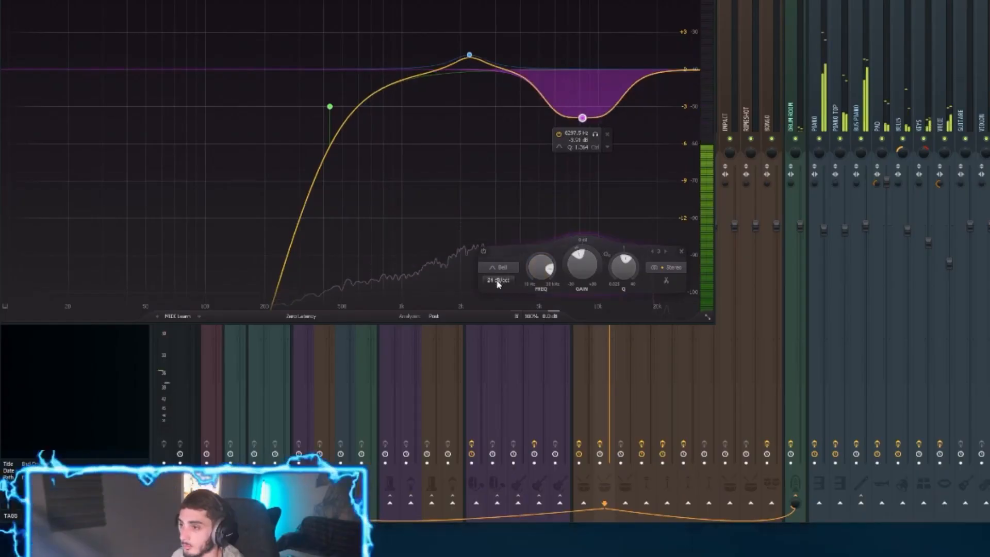
{"action": "scroll", "coordinate": [497, 282], "scroll_direction": "up", "scroll_amount": 3}
{"action": "scroll", "coordinate": [582, 120], "scroll_direction": "up", "scroll_amount": 5}
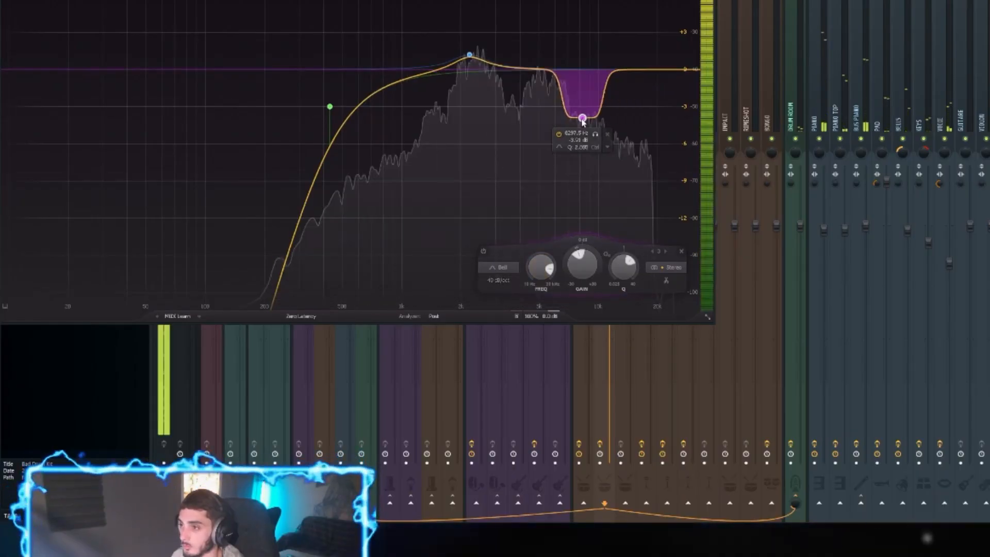
{"action": "left_click_drag", "start_coordinate": [582, 120], "coordinate": [549, 124]}
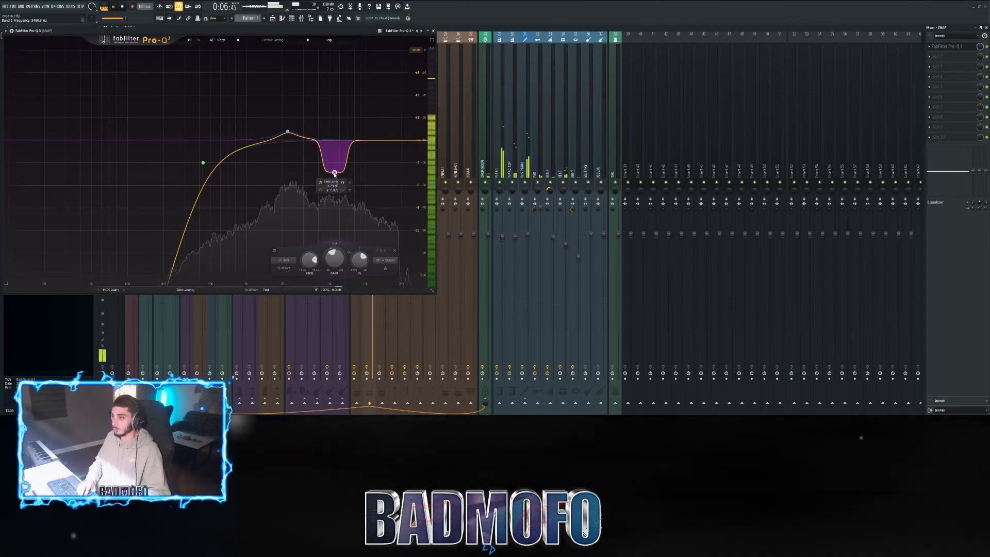
{"action": "left_click", "coordinate": [433, 31]}
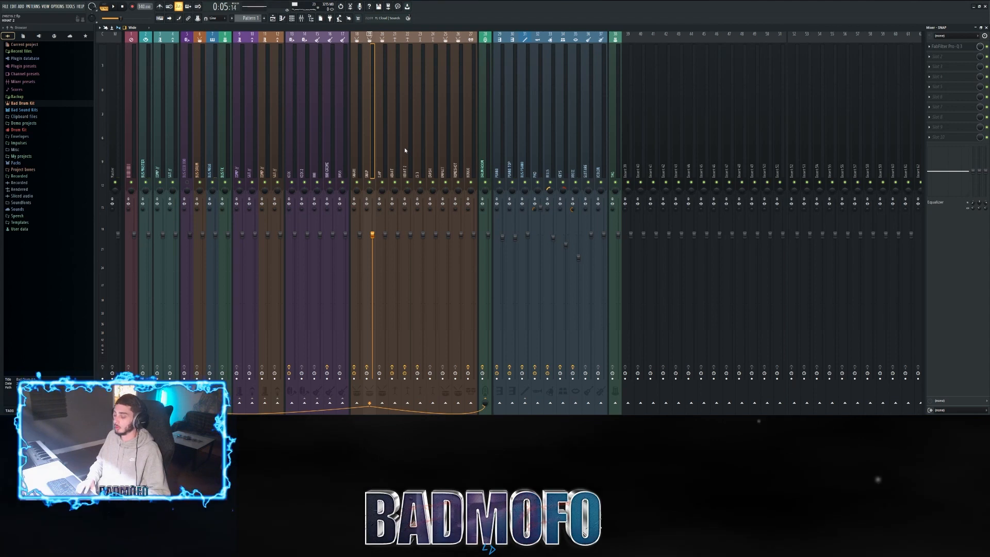
Step: Start playback and lower the percussion channel's volume in the channel rack
{"action": "key", "text": "space"}
{"action": "key", "text": "F6"}
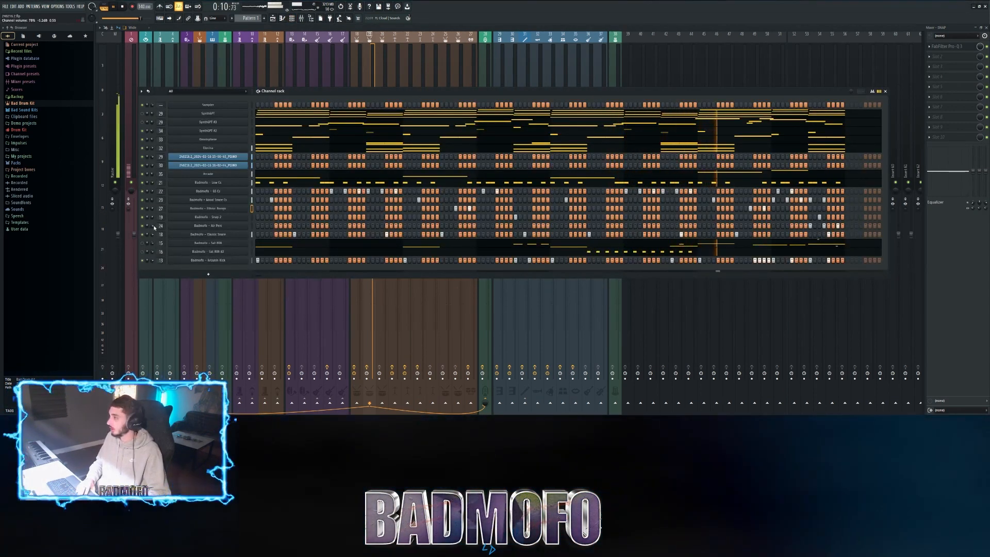
{"action": "left_click_drag", "start_coordinate": [153, 227], "coordinate": [153, 238]}
Step: Add Pro-Q 3 to the PERC track with a low cut, a steep midrange dip of about 9.6 dB and a treble dip
{"action": "key", "text": "F6"}
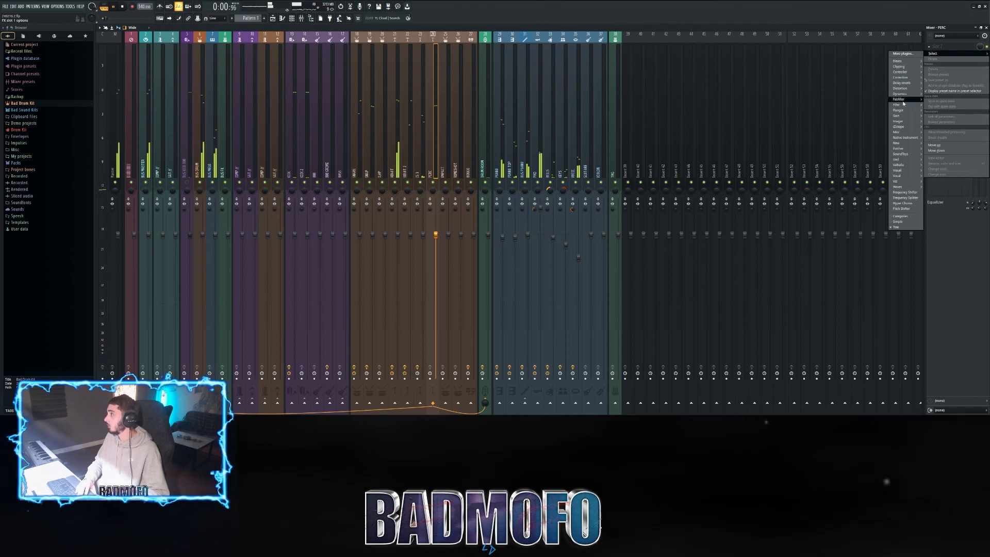
{"action": "left_click", "coordinate": [870, 138]}
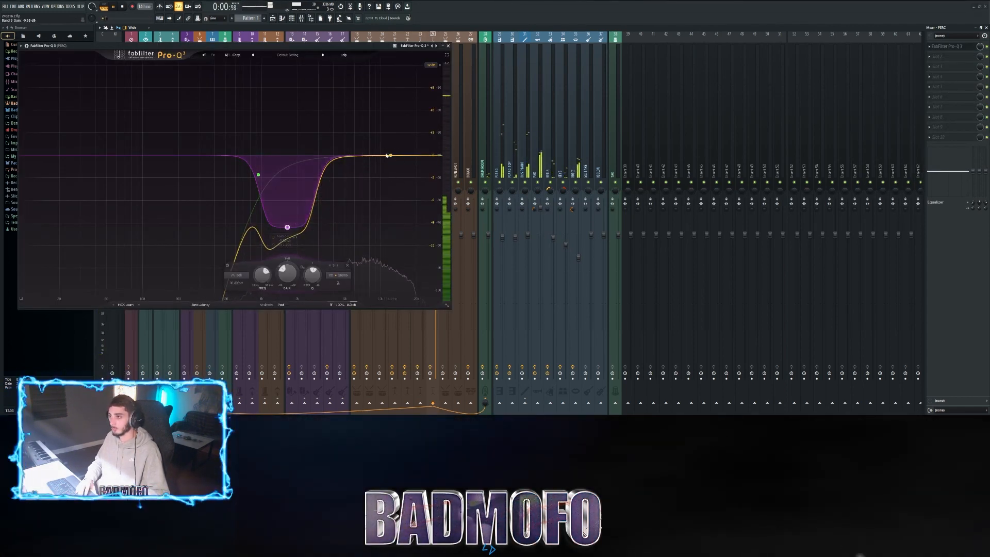
{"action": "left_click_drag", "start_coordinate": [386, 155], "coordinate": [367, 168]}
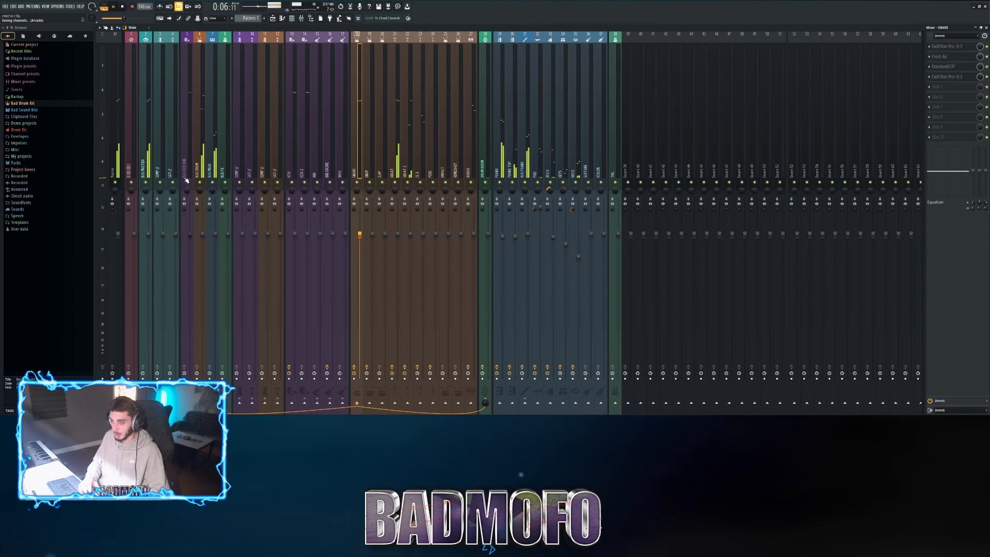
Step: Add Pro-Q 3 to the 808 track and make a low-mid dip of about 5.7 dB, narrowing the band
{"action": "left_click", "coordinate": [292, 18]}
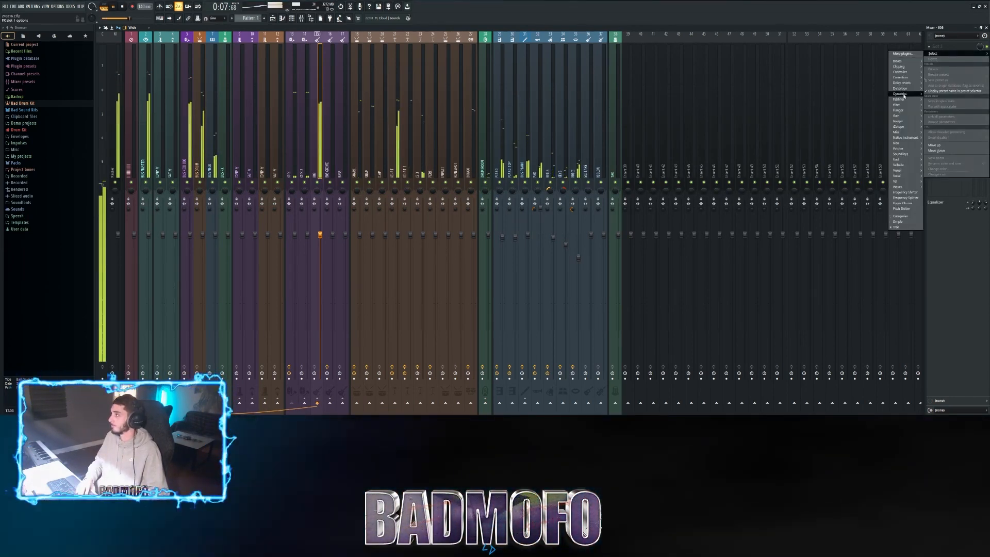
{"action": "left_click", "coordinate": [868, 138]}
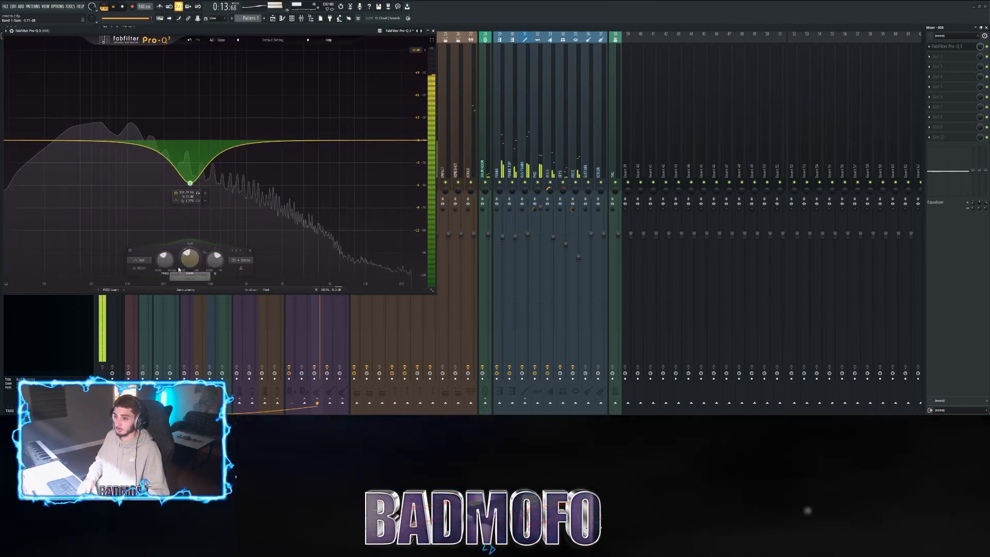
{"action": "scroll", "coordinate": [139, 267], "scroll_direction": "up", "scroll_amount": 5}
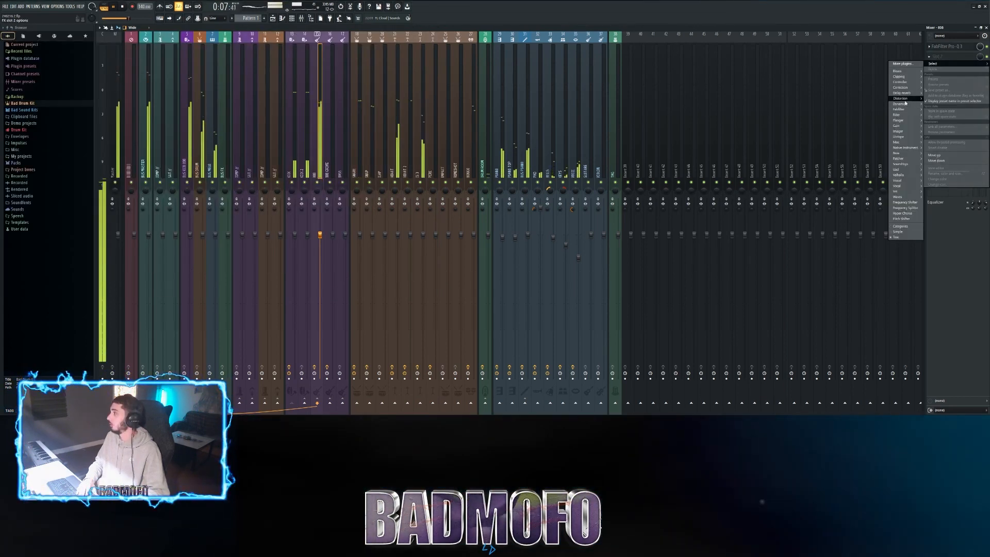
Step: Add Fruity Limiter to the 808 track, switch it to compressor mode and adjust the release time
{"action": "mouse_move", "coordinate": [901, 104]}
{"action": "left_click", "coordinate": [858, 109]}
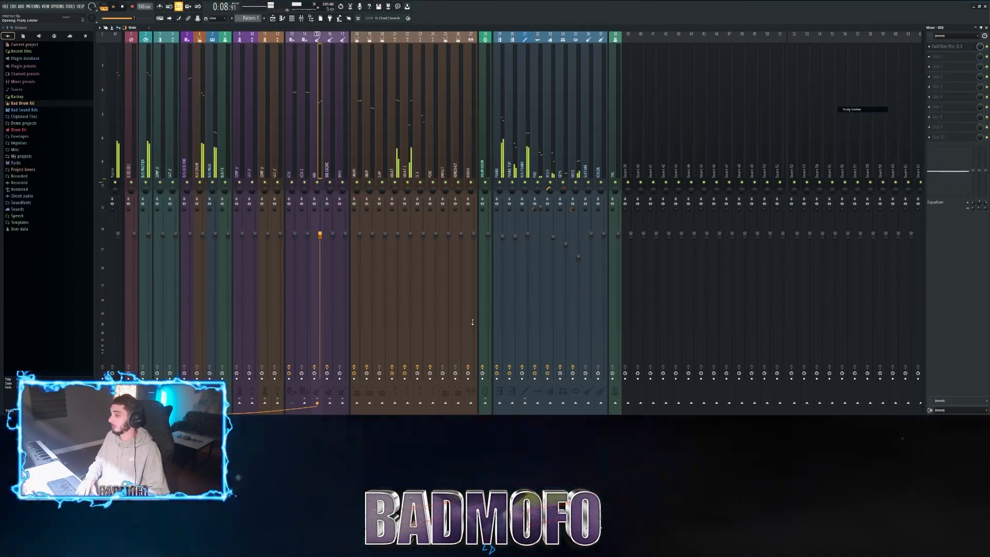
{"action": "left_click", "coordinate": [58, 122]}
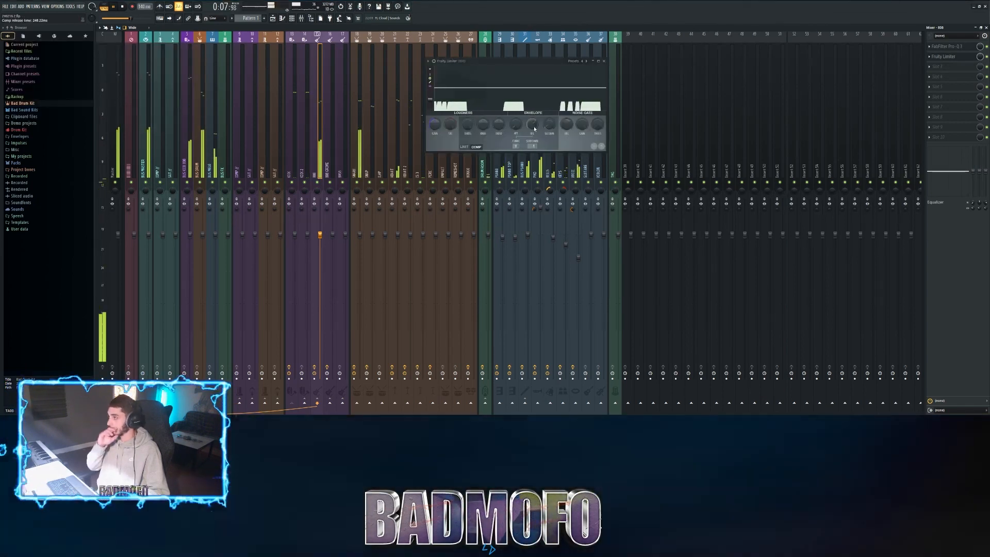
{"action": "left_click_drag", "start_coordinate": [534, 128], "coordinate": [535, 134]}
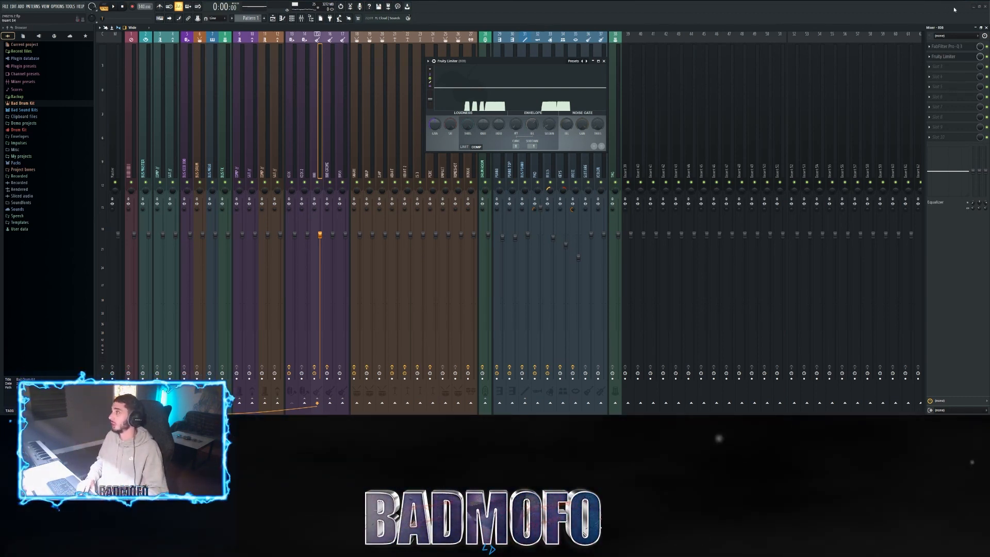
{"action": "left_click", "coordinate": [975, 7]}
{"action": "left_click", "coordinate": [551, 408]}
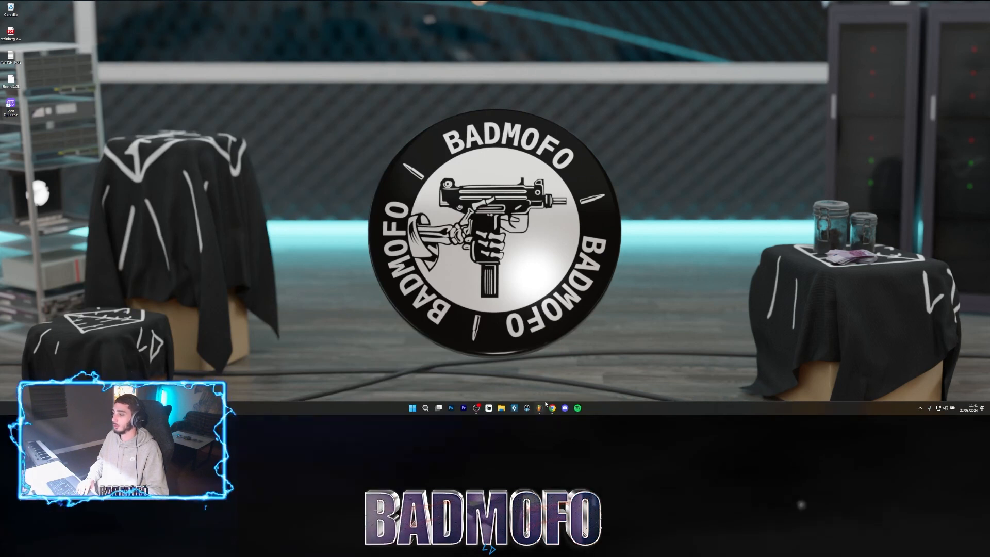
{"action": "left_click", "coordinate": [540, 407]}
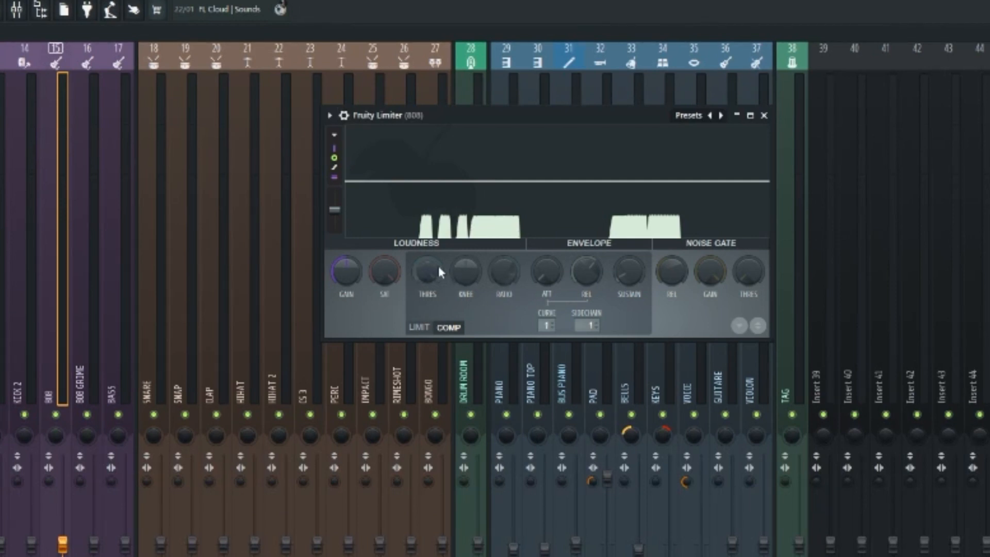
Step: Lower the compressor threshold in the 808 track's Fruity Limiter
{"action": "left_click_drag", "start_coordinate": [432, 274], "coordinate": [432, 315]}
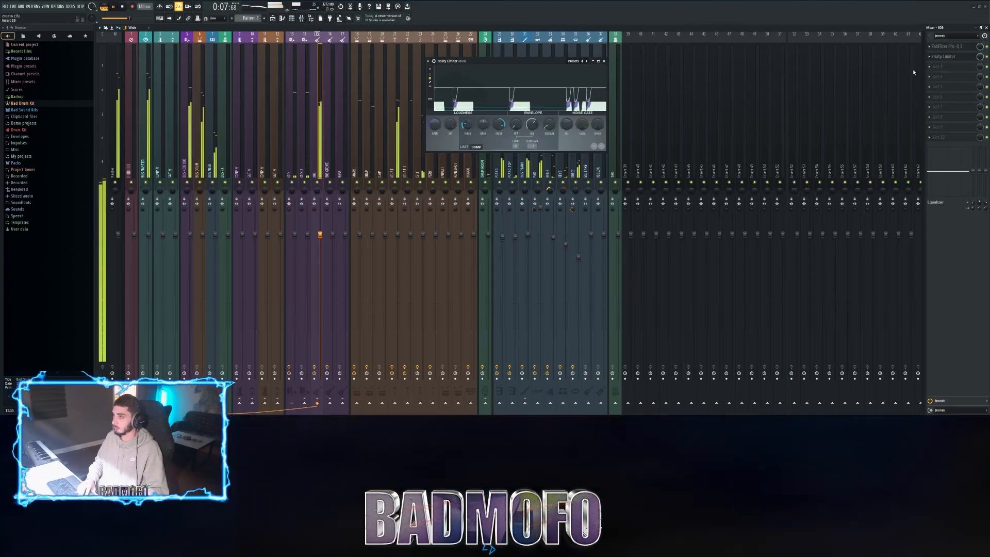
Step: Raise the low-cut frequency in the Pro-Q 3 on the 808 GRIME track
{"action": "left_click", "coordinate": [960, 56]}
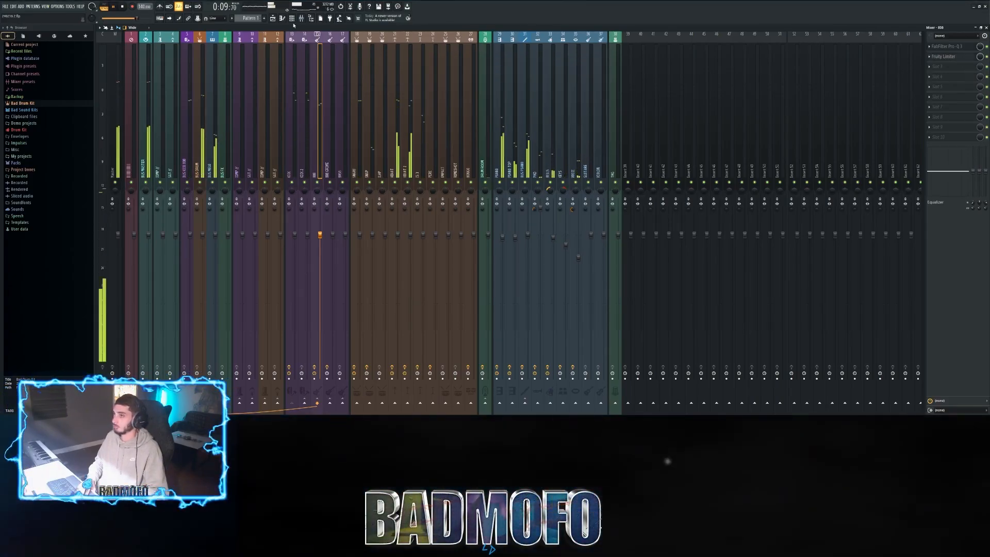
{"action": "left_click", "coordinate": [292, 18]}
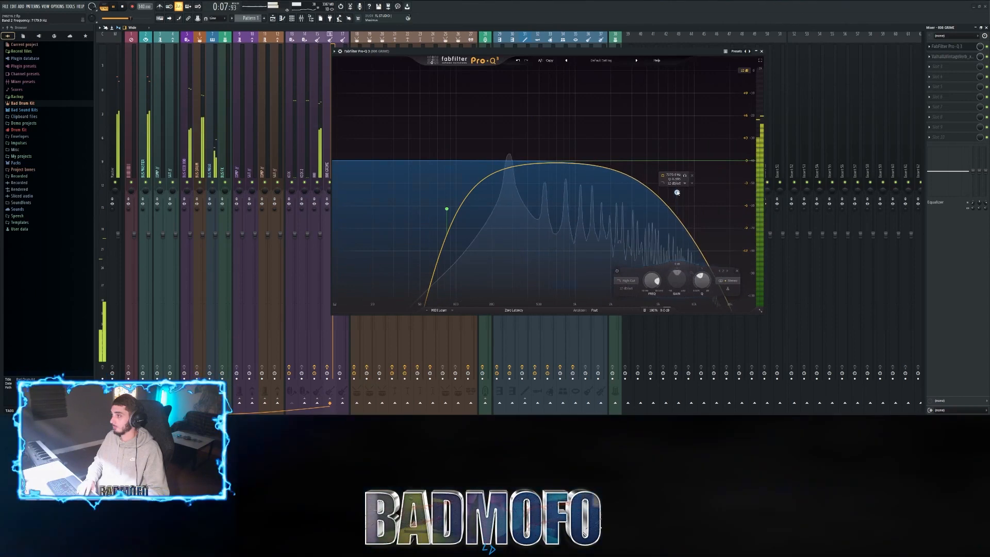
{"action": "left_click_drag", "start_coordinate": [448, 209], "coordinate": [503, 216]}
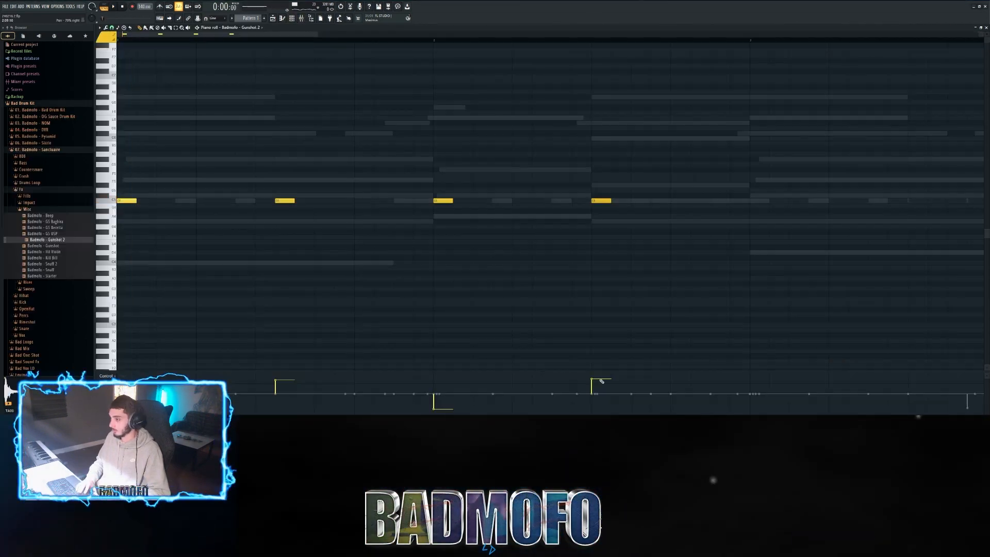
Step: Route the (Badmofo) Riser 1 audio clip to free mixer track 40 and return to the playlist
{"action": "scroll", "coordinate": [244, 278], "scroll_direction": "down", "scroll_amount": 6}
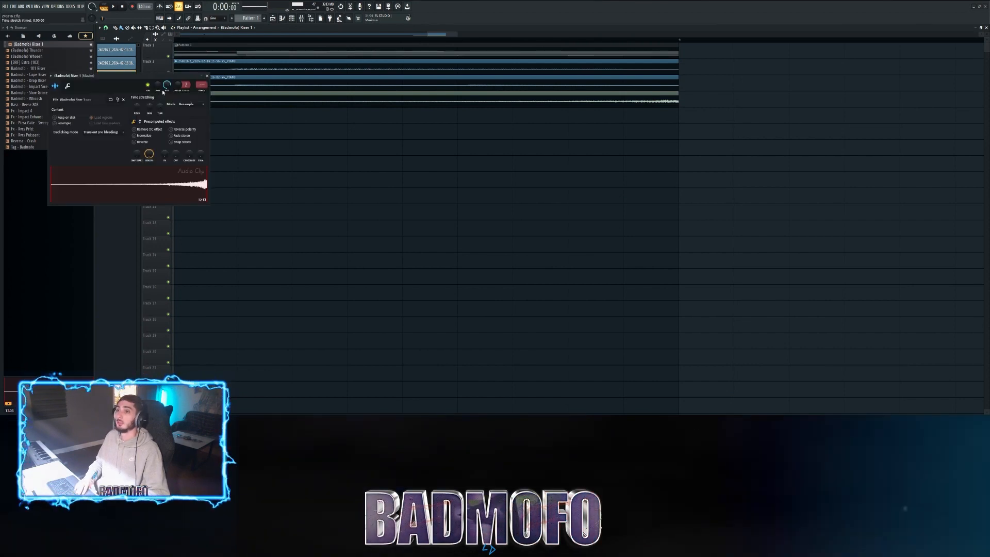
{"action": "key", "text": "ctrl+l"}
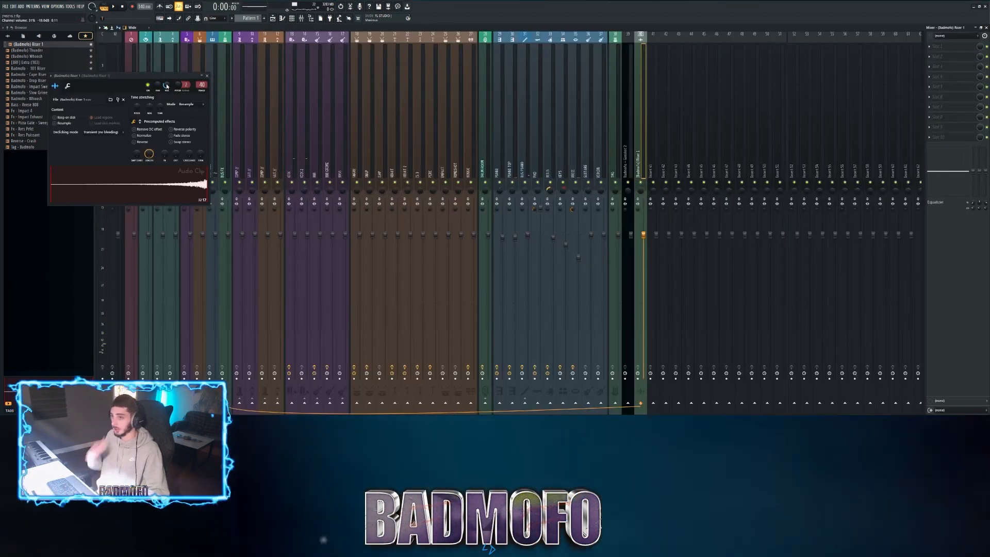
{"action": "left_click", "coordinate": [282, 19]}
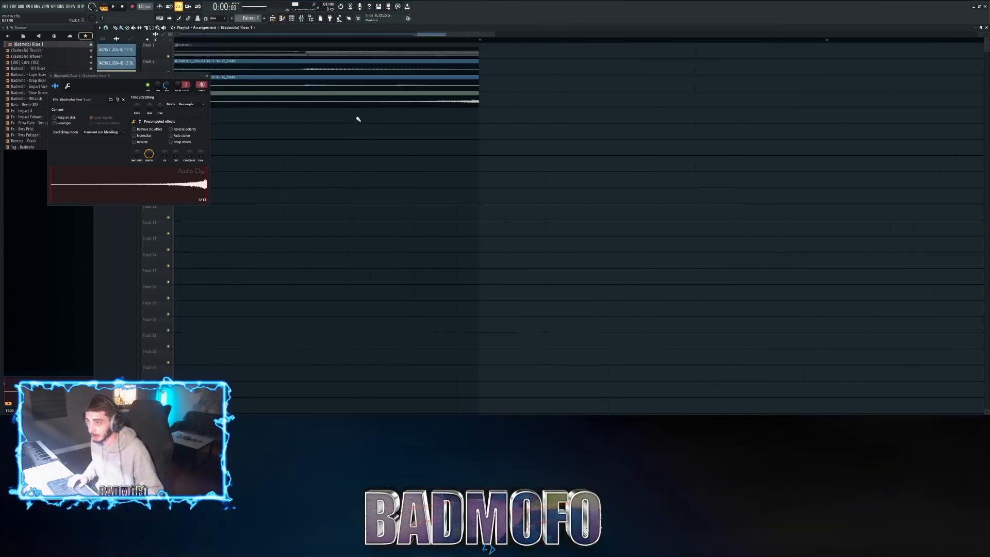
{"action": "scroll", "coordinate": [361, 116], "scroll_direction": "down", "scroll_amount": 5}
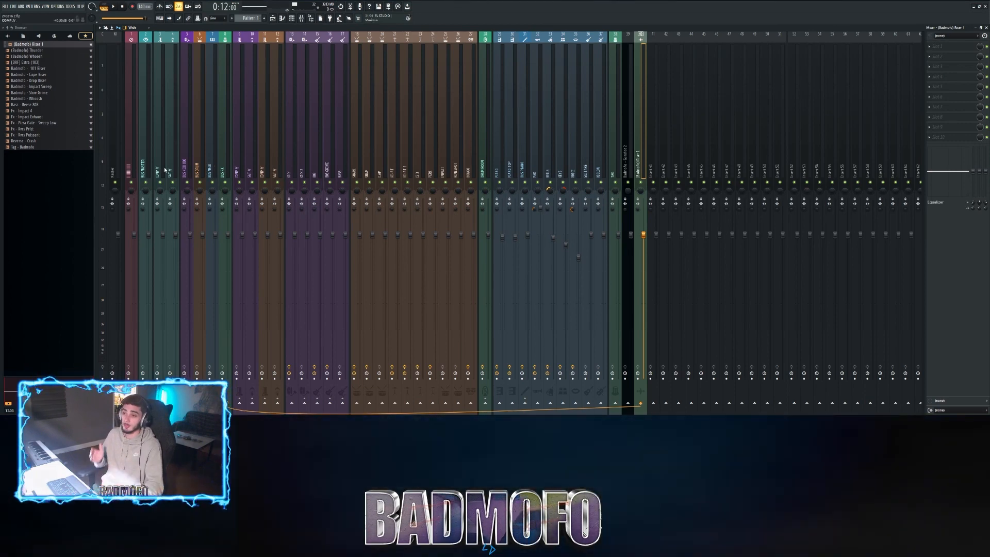
Step: Add FabFilter Pro-MB to the first effect slot of the BUS MELO track
{"action": "left_click", "coordinate": [186, 164]}
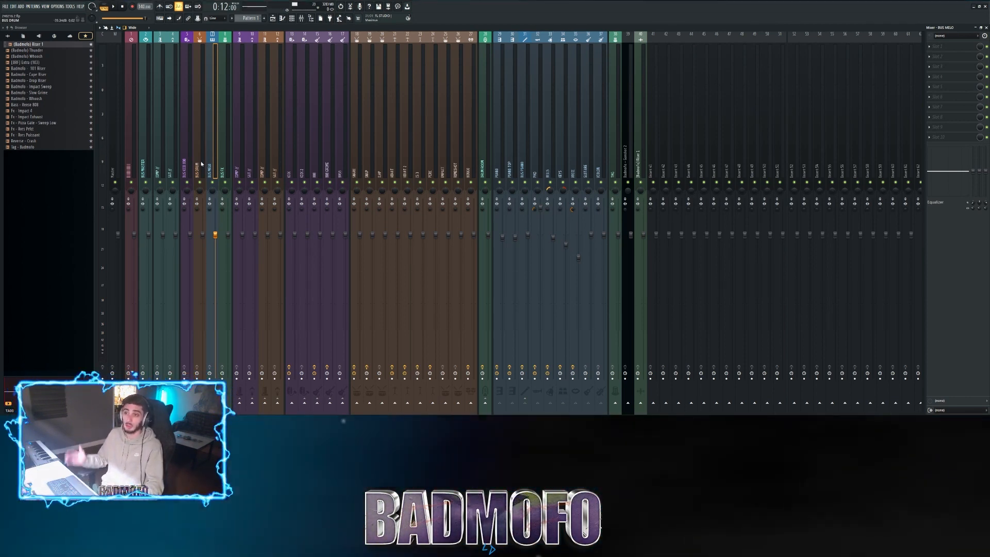
{"action": "left_click", "coordinate": [186, 156]}
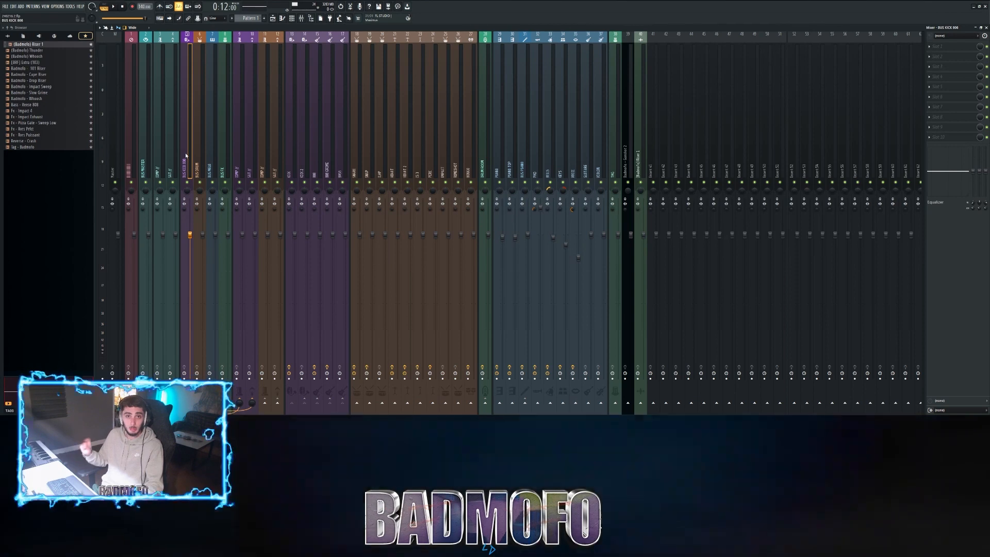
{"action": "left_click", "coordinate": [215, 230]}
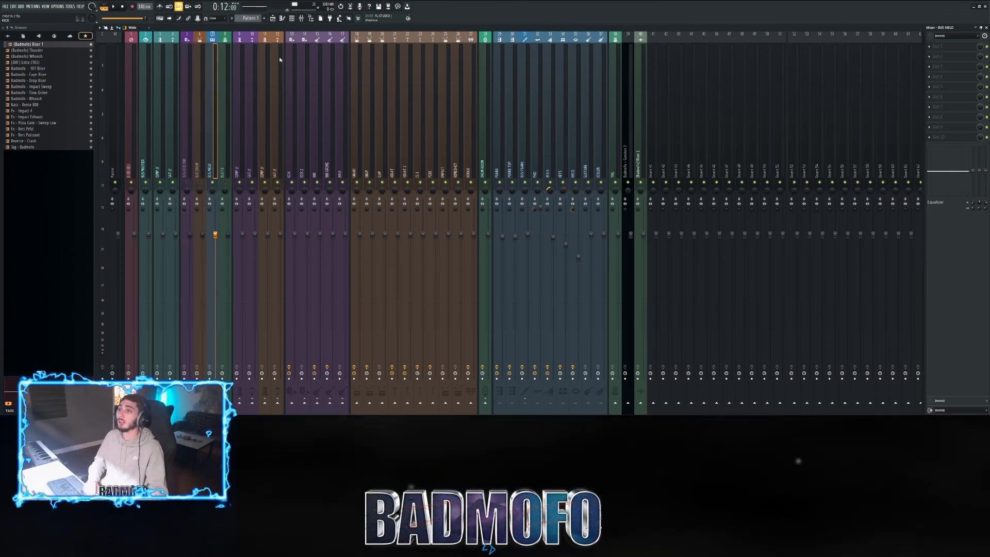
{"action": "left_click", "coordinate": [932, 48]}
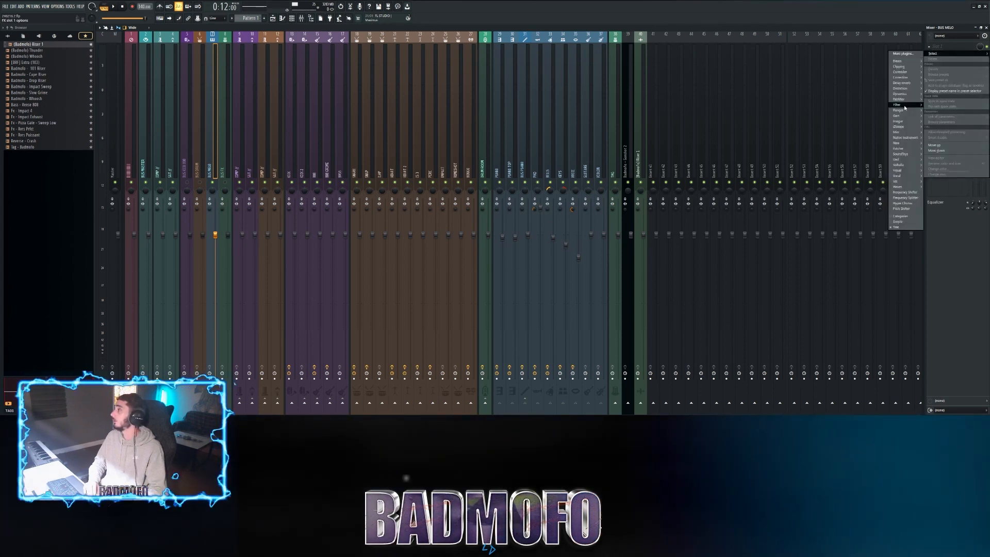
{"action": "mouse_move", "coordinate": [905, 107]}
{"action": "left_click", "coordinate": [868, 133]}
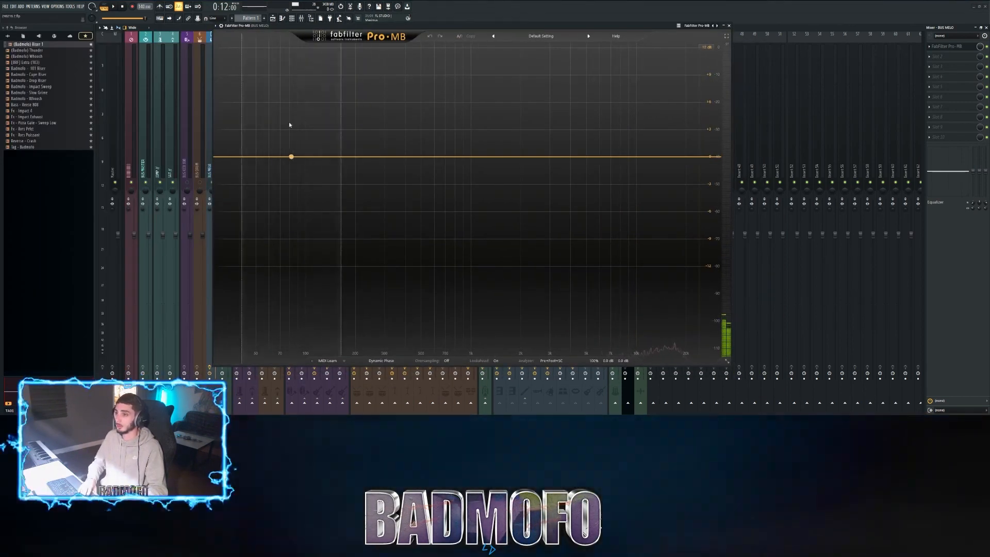
Step: Create a soloed low band up to about 500 Hz in the BUS MELO Pro-MB, adjusting its attack, release, threshold and output
{"action": "left_click", "coordinate": [289, 156]}
{"action": "left_click_drag", "start_coordinate": [363, 116], "coordinate": [421, 121]}
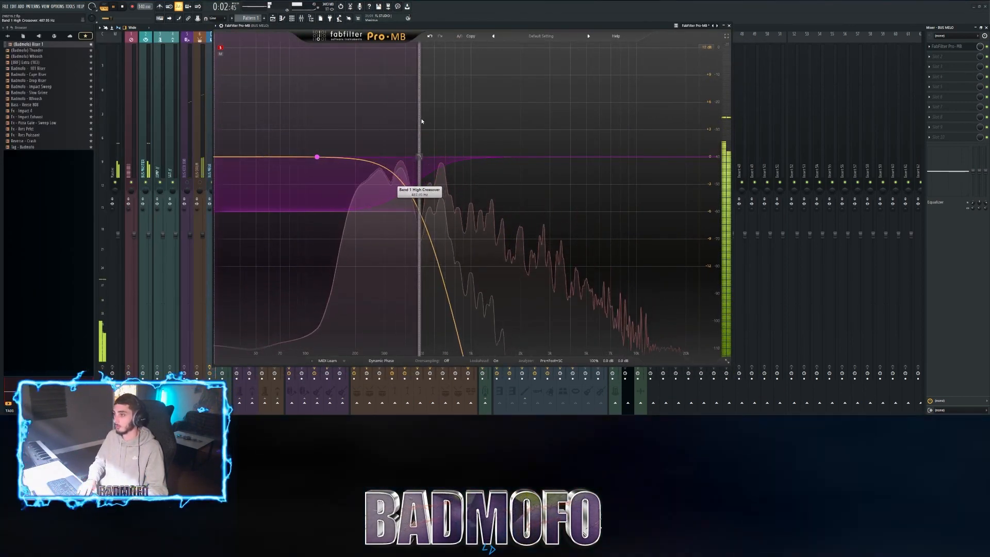
{"action": "left_click", "coordinate": [317, 157]}
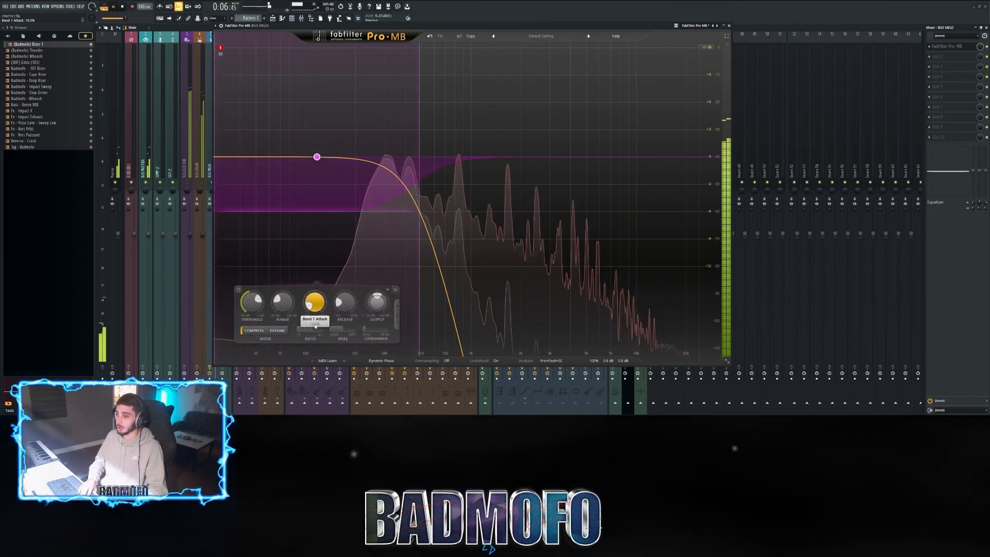
{"action": "left_click_drag", "start_coordinate": [343, 309], "coordinate": [339, 265]}
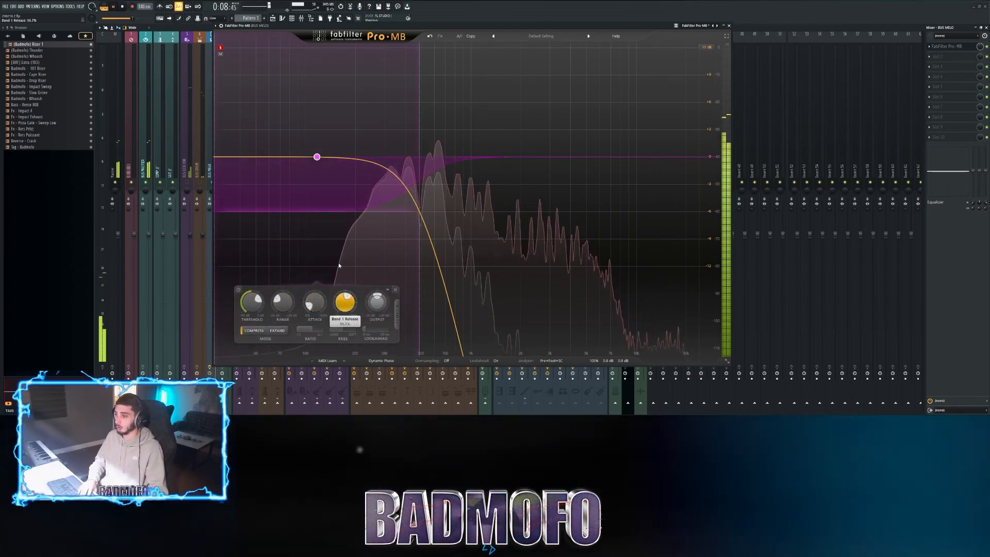
{"action": "left_click_drag", "start_coordinate": [252, 311], "coordinate": [252, 299]}
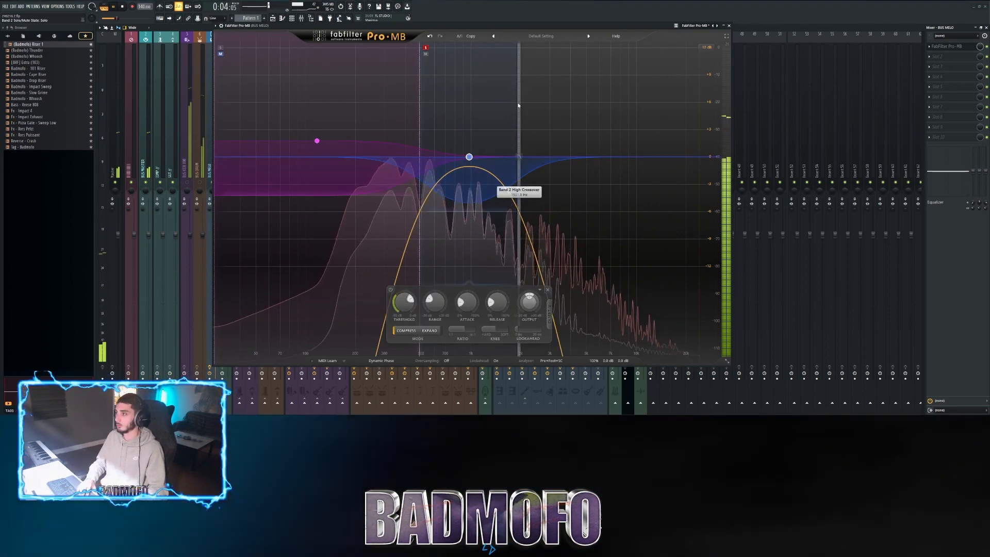
Step: Extend band 2 of the BUS MELO Pro-MB to about 2.5 kHz, adjust attack, release and threshold, and raise its output about 1.5 dB
{"action": "left_click_drag", "start_coordinate": [518, 106], "coordinate": [537, 106]}
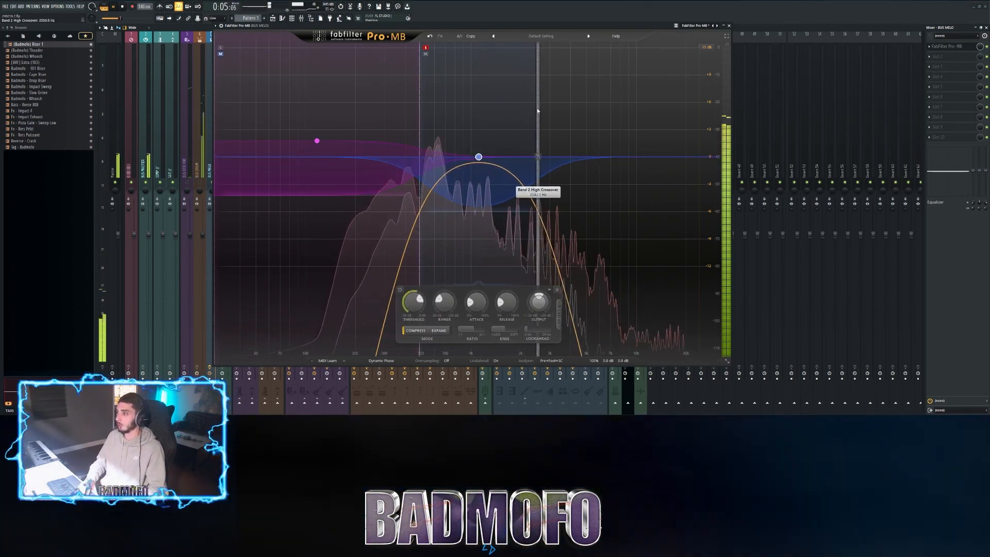
{"action": "left_click_drag", "start_coordinate": [481, 303], "coordinate": [474, 312]}
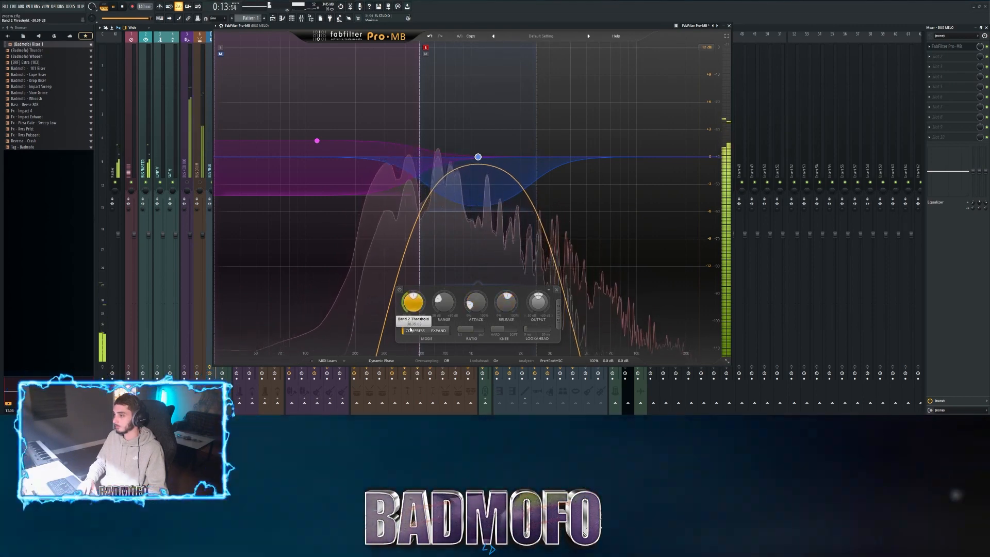
{"action": "left_click_drag", "start_coordinate": [414, 306], "coordinate": [415, 313]}
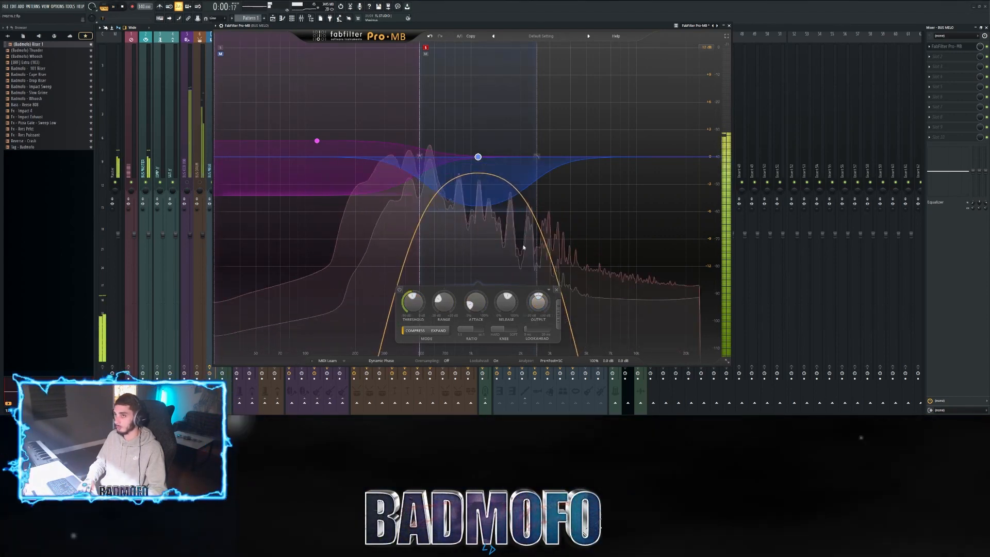
{"action": "left_click_drag", "start_coordinate": [537, 299], "coordinate": [536, 294]}
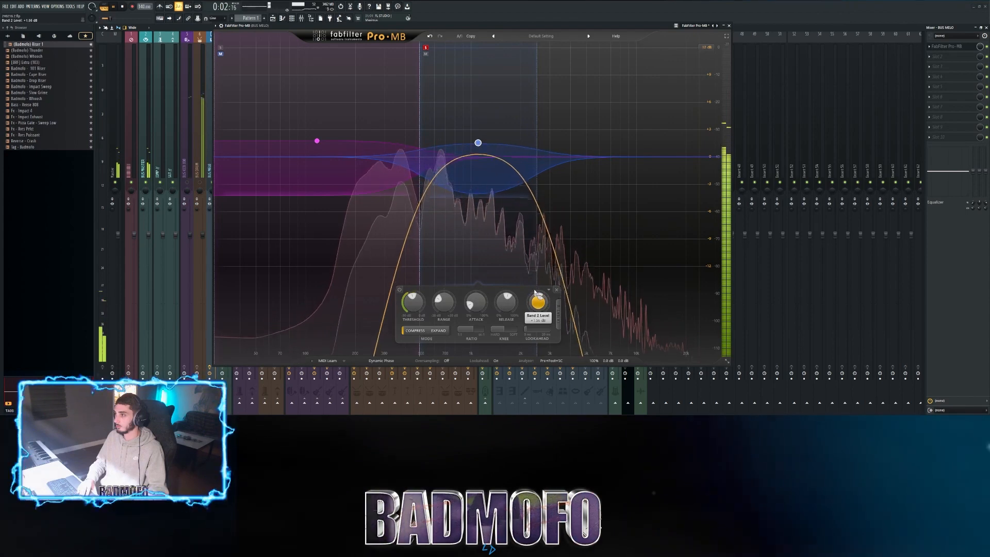
{"action": "left_click", "coordinate": [399, 290]}
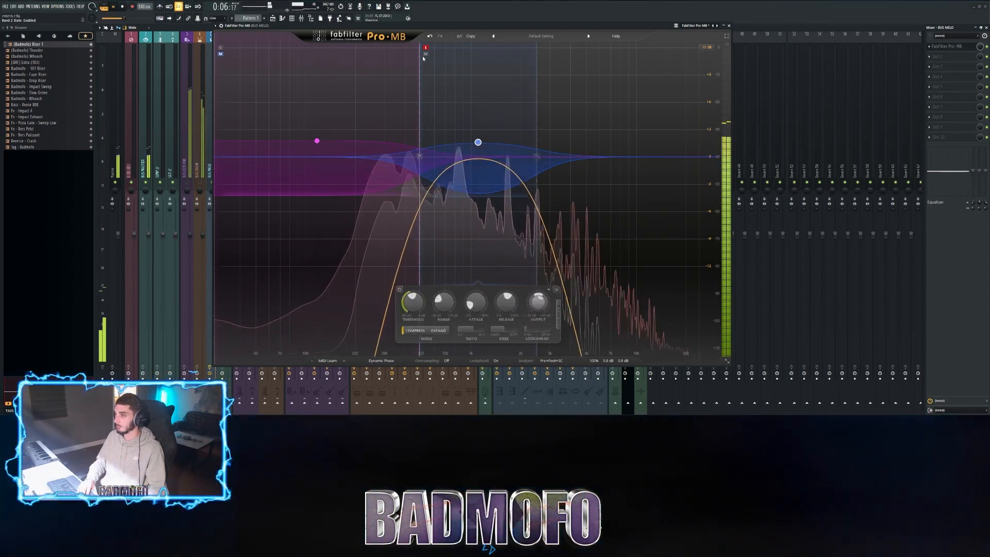
Step: Unsolo band 2 in the BUS MELO Pro-MB and add a third band reaching the top of the spectrum
{"action": "left_click", "coordinate": [425, 47]}
{"action": "left_click", "coordinate": [583, 157]}
{"action": "left_click_drag", "start_coordinate": [632, 114], "coordinate": [799, 111]}
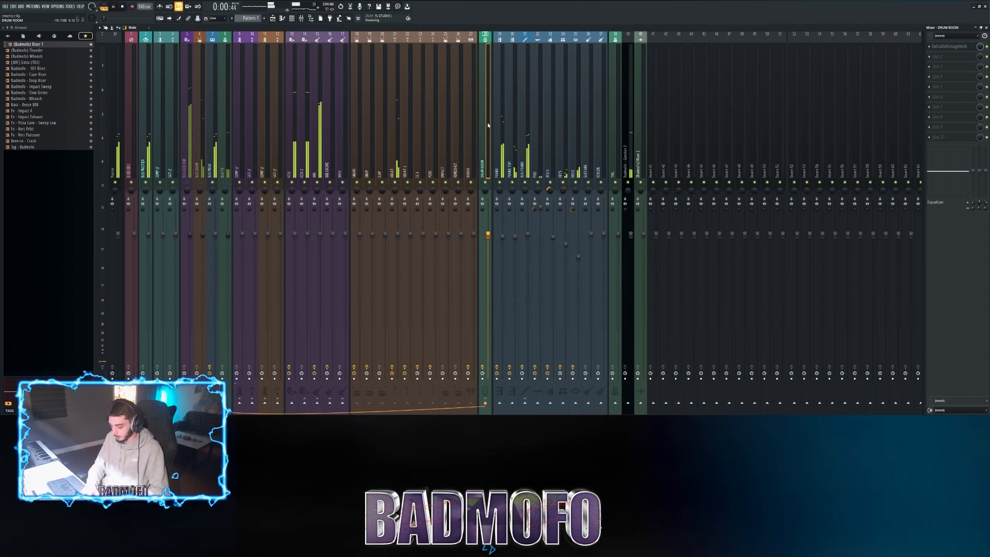
Step: Add FabFilter Pro-MB to the BUS DRUM track and move its window clear for editing
{"action": "left_click", "coordinate": [211, 116]}
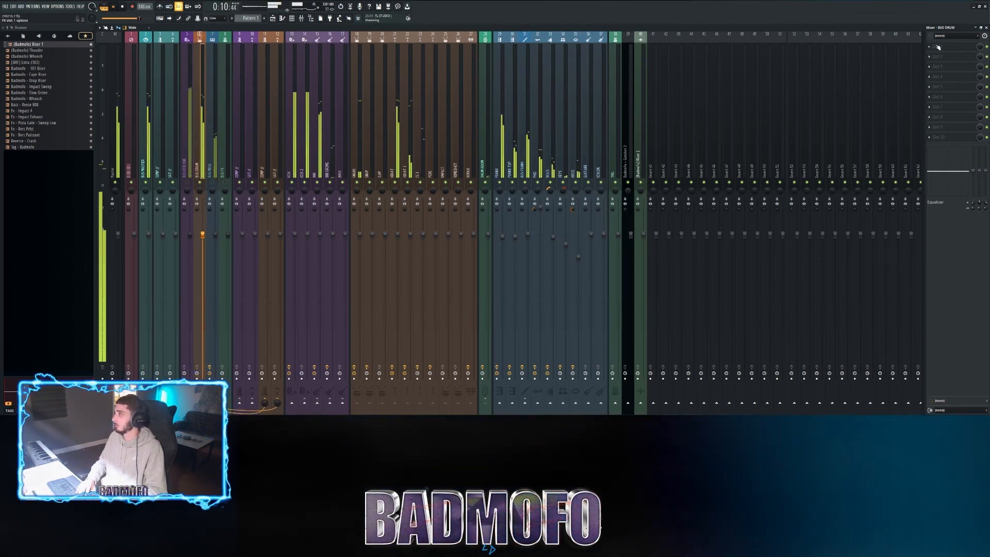
{"action": "left_click", "coordinate": [938, 47]}
{"action": "mouse_move", "coordinate": [901, 99]}
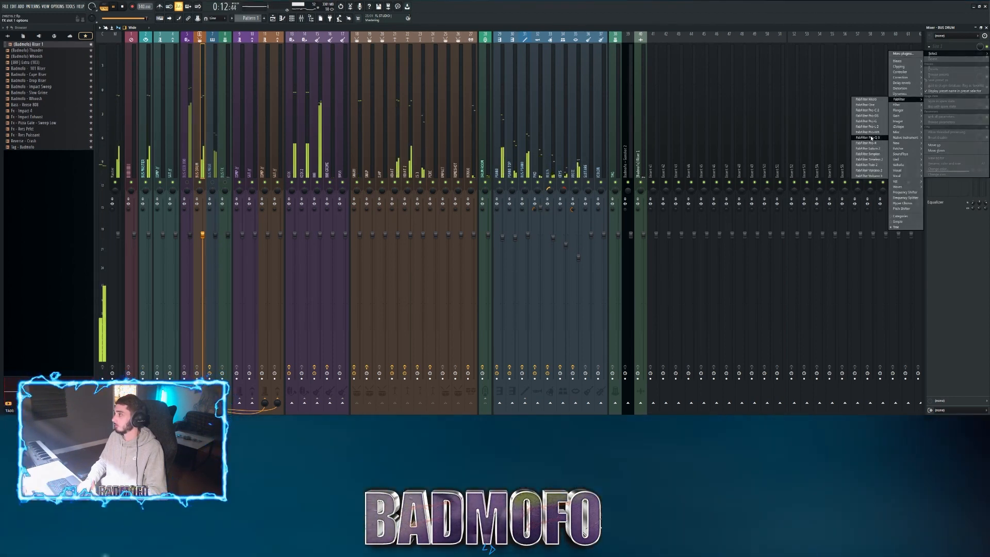
{"action": "left_click", "coordinate": [868, 132]}
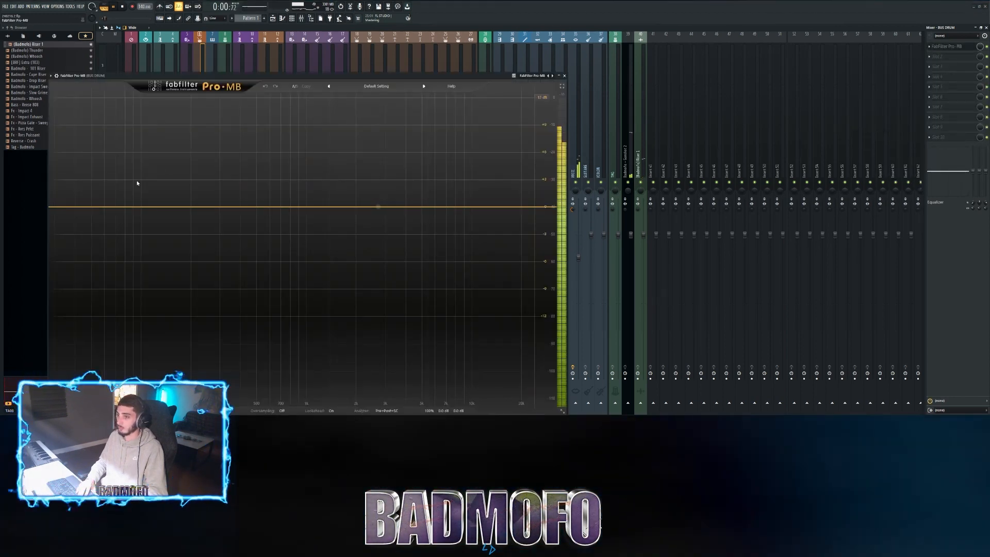
{"action": "left_click_drag", "start_coordinate": [258, 76], "coordinate": [310, 38]}
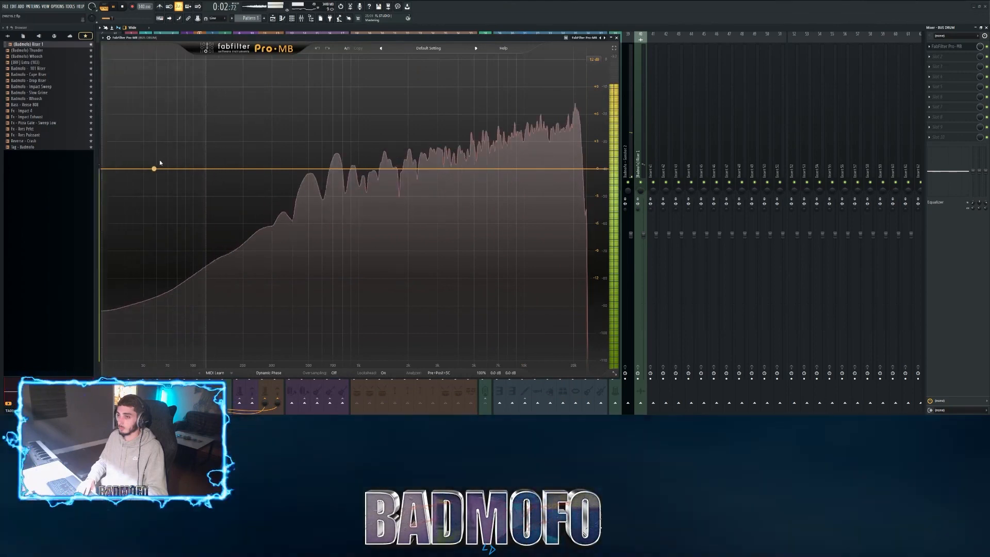
Step: Create a low band in the BUS DRUM Pro-MB, adjust attack, release and threshold, raise output about 1.8 dB, and compare it bypassed
{"action": "left_click", "coordinate": [153, 168]}
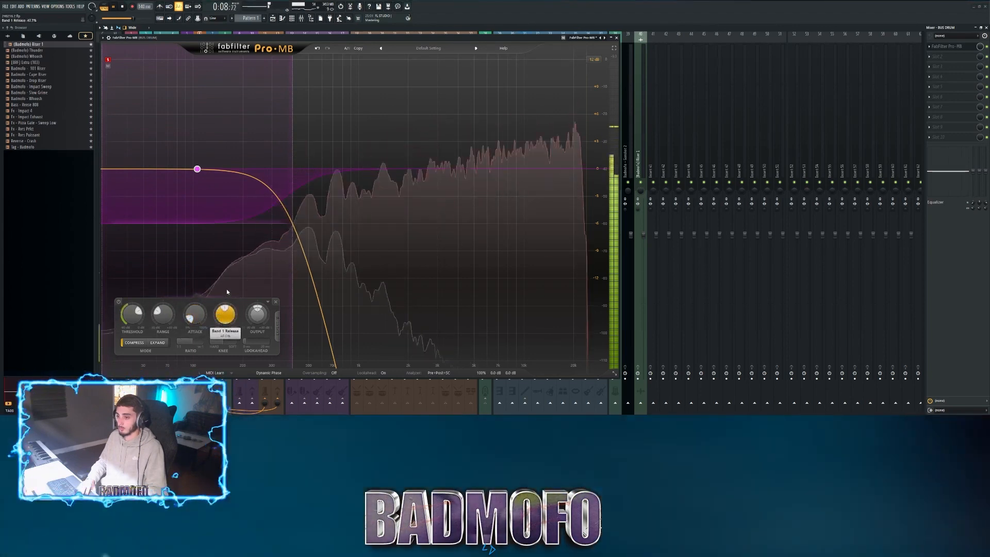
{"action": "left_click_drag", "start_coordinate": [127, 328], "coordinate": [127, 352]}
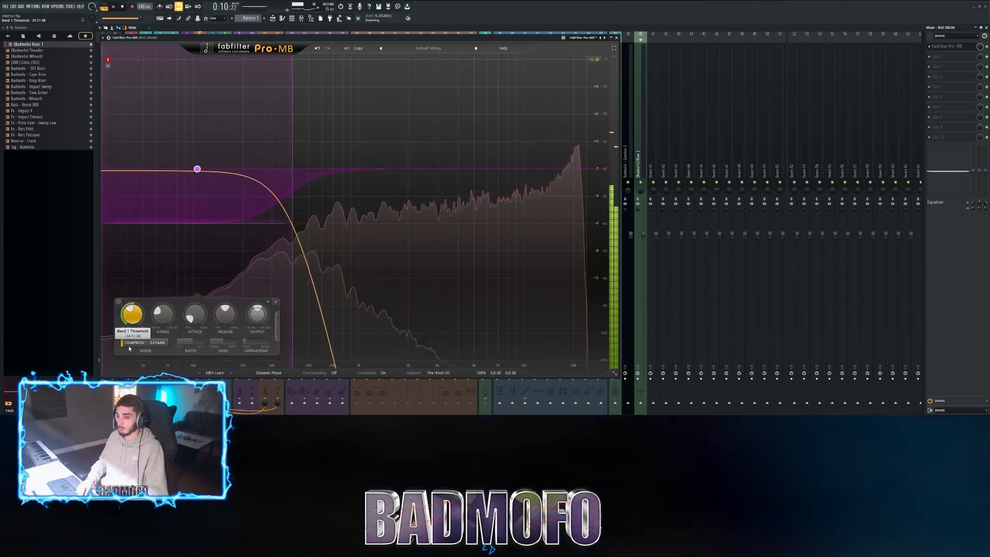
{"action": "left_click_drag", "start_coordinate": [256, 314], "coordinate": [253, 296]}
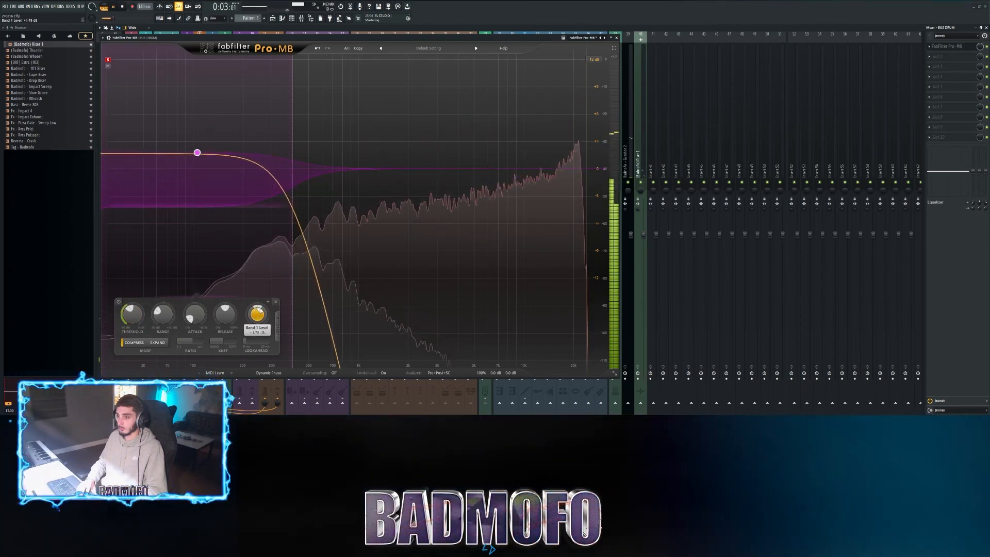
{"action": "left_click", "coordinate": [119, 302]}
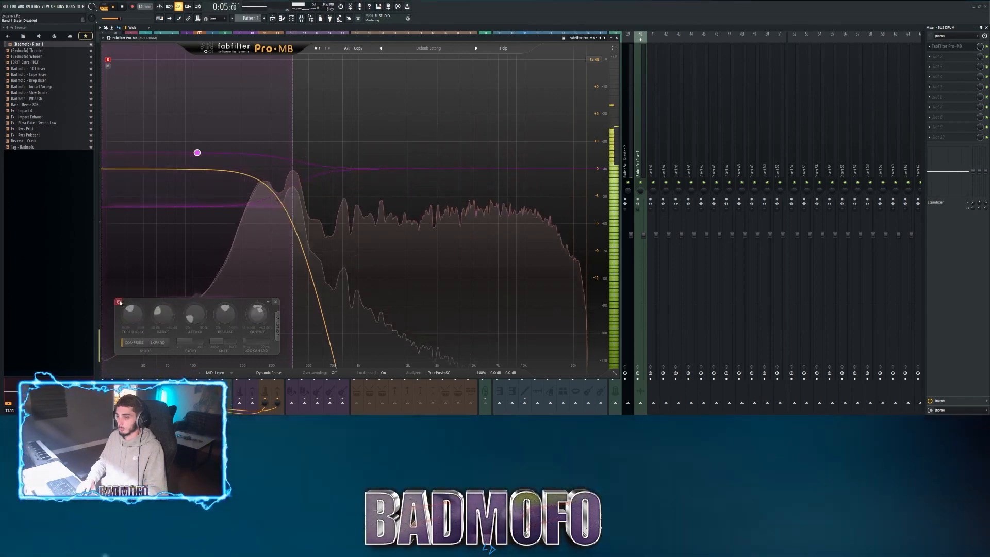
{"action": "left_click", "coordinate": [119, 302]}
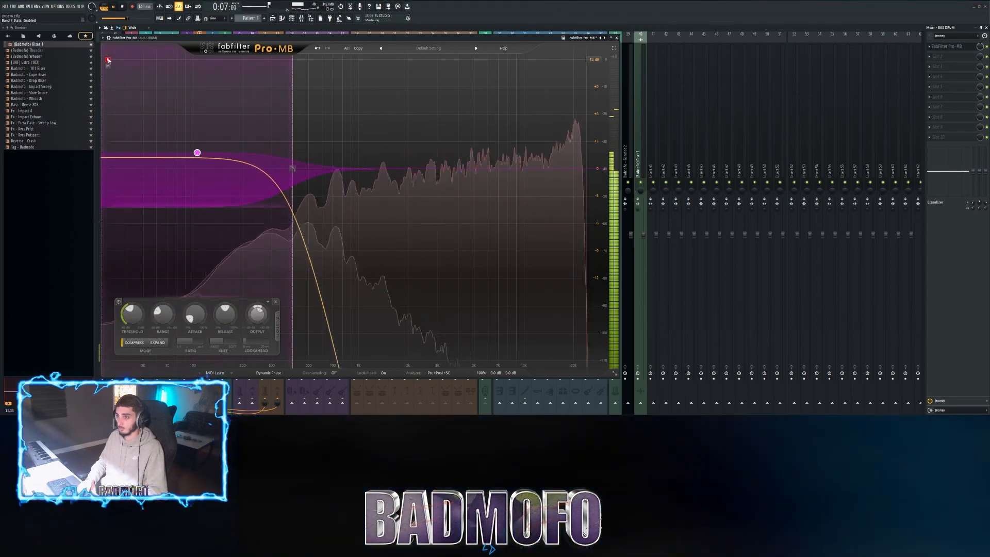
Step: Add a second band to the BUS DRUM Pro-MB, widen its high crossover, and adjust its attack, release, threshold and output
{"action": "key", "text": "space"}
{"action": "left_click", "coordinate": [342, 168]}
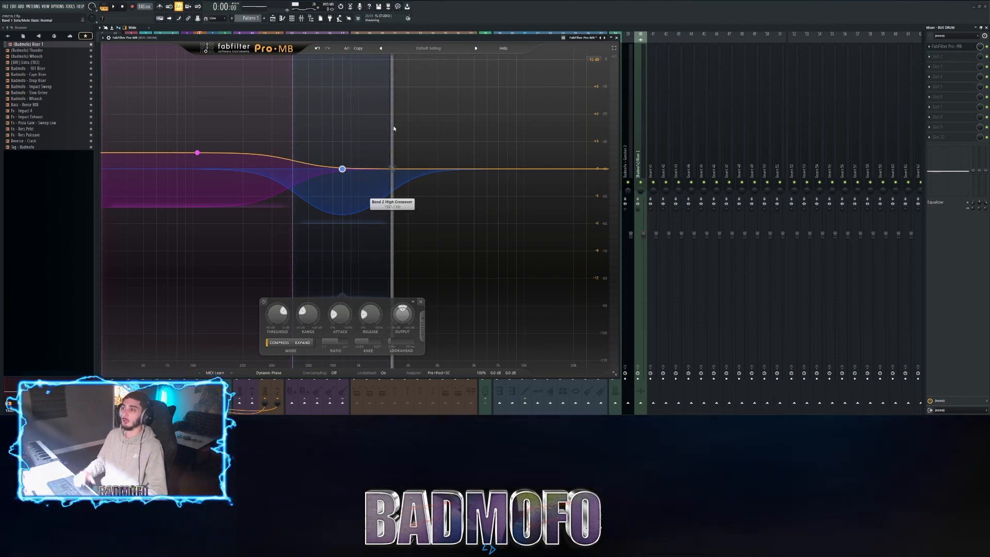
{"action": "left_click_drag", "start_coordinate": [393, 128], "coordinate": [410, 135]}
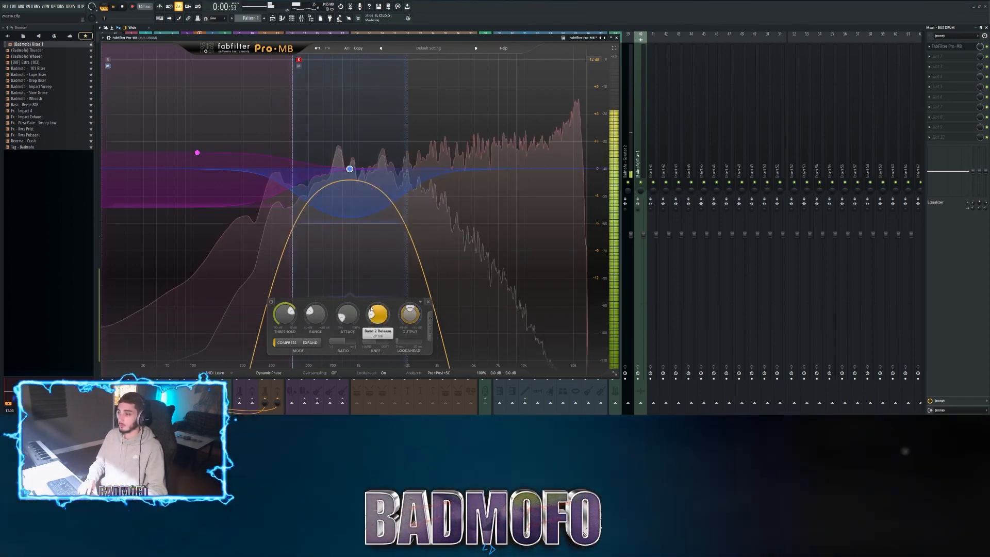
{"action": "left_click_drag", "start_coordinate": [378, 312], "coordinate": [383, 270]}
{"action": "left_click_drag", "start_coordinate": [347, 316], "coordinate": [348, 316]}
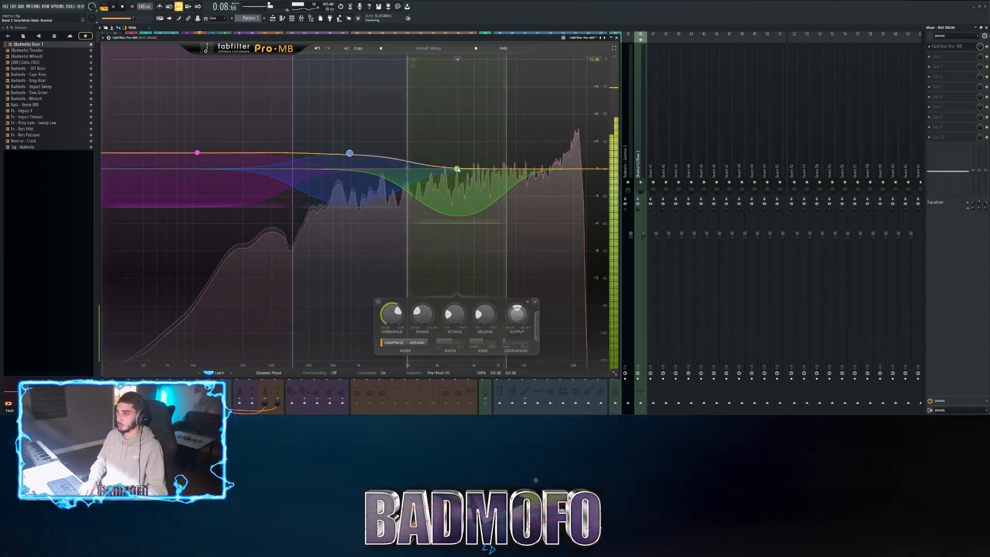
Step: Extend the third BUS DRUM Pro-MB band to the top of the spectrum, adjust its threshold, raise output about 2.3 dB, and compare it soloed and bypassed
{"action": "left_click_drag", "start_coordinate": [505, 131], "coordinate": [654, 136]}
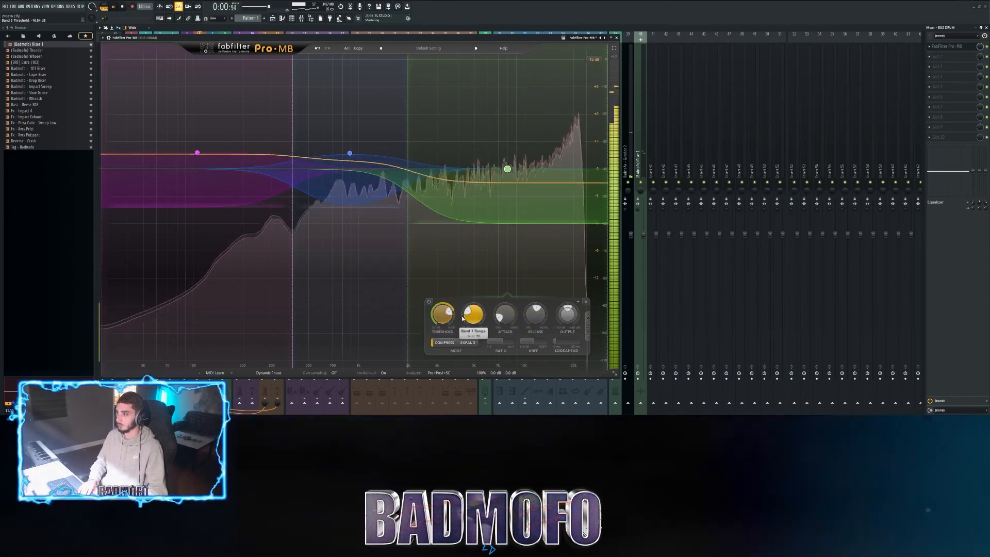
{"action": "left_click_drag", "start_coordinate": [443, 315], "coordinate": [442, 315]}
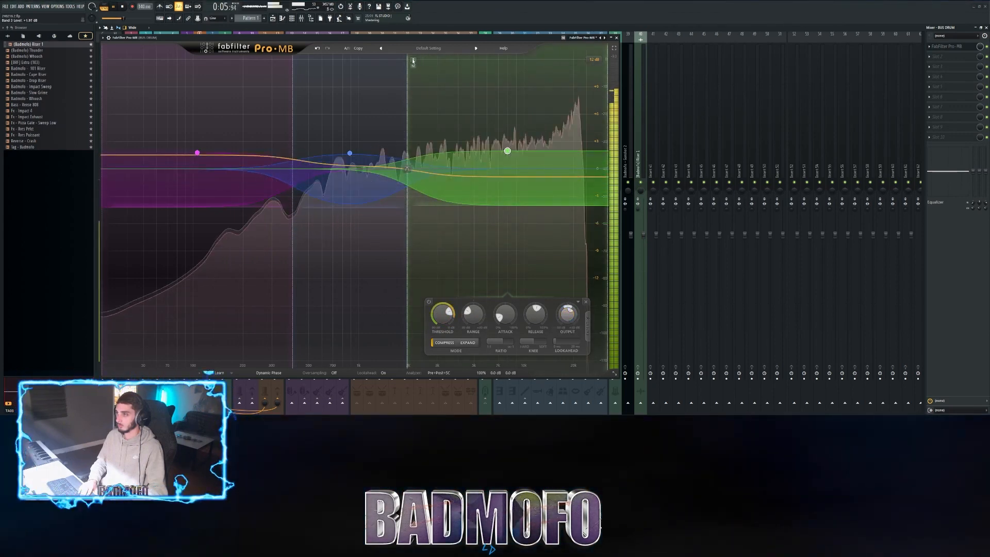
{"action": "left_click", "coordinate": [413, 59]}
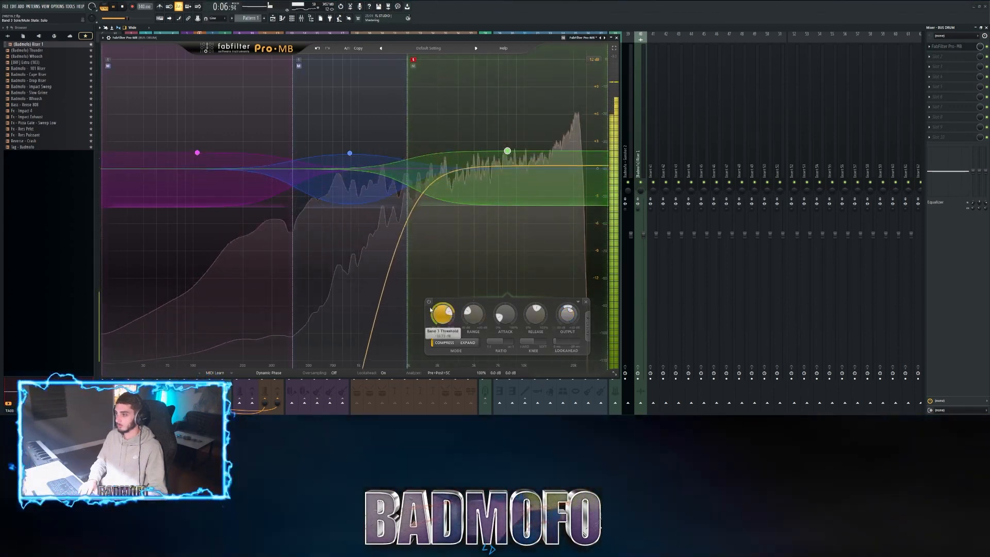
{"action": "left_click", "coordinate": [428, 302]}
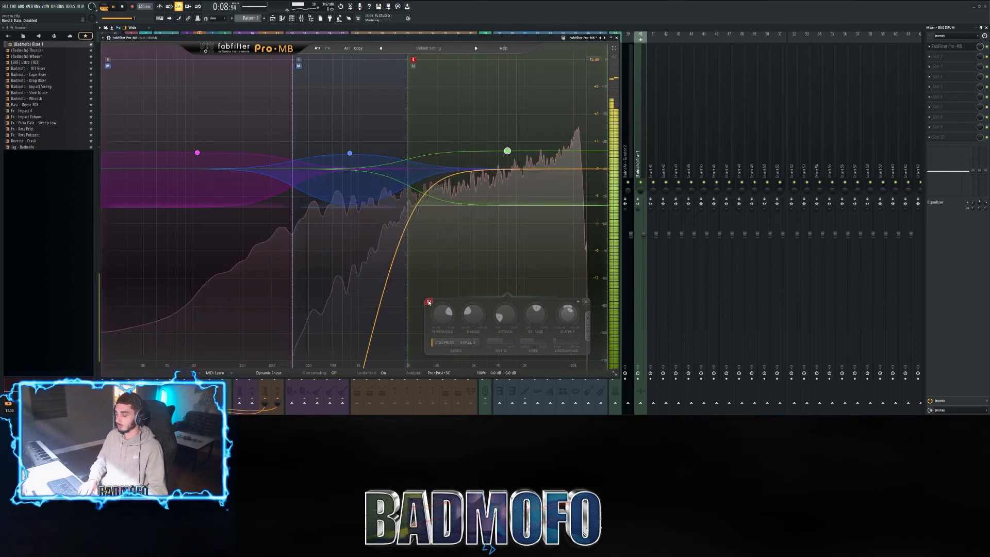
{"action": "left_click_drag", "start_coordinate": [564, 320], "coordinate": [565, 313]}
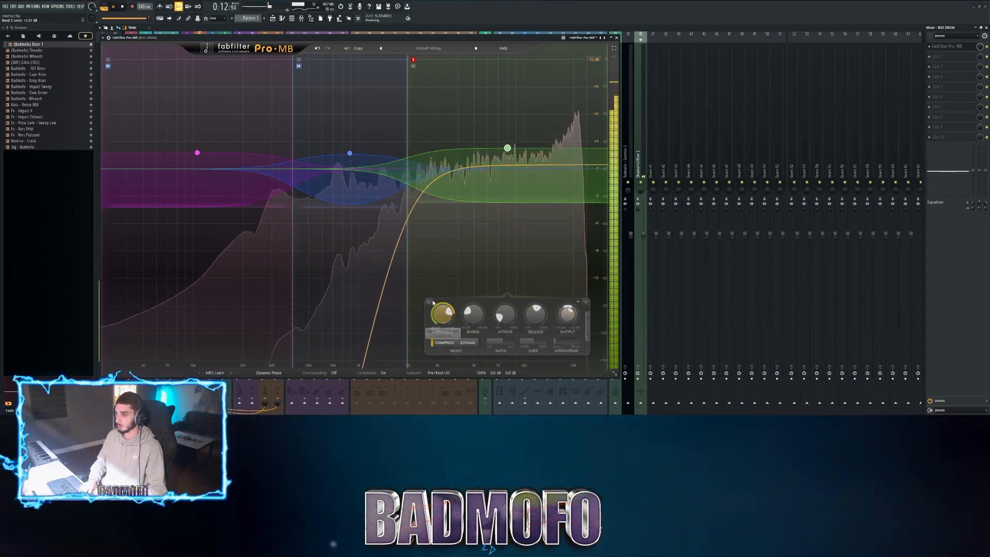
{"action": "left_click", "coordinate": [413, 59]}
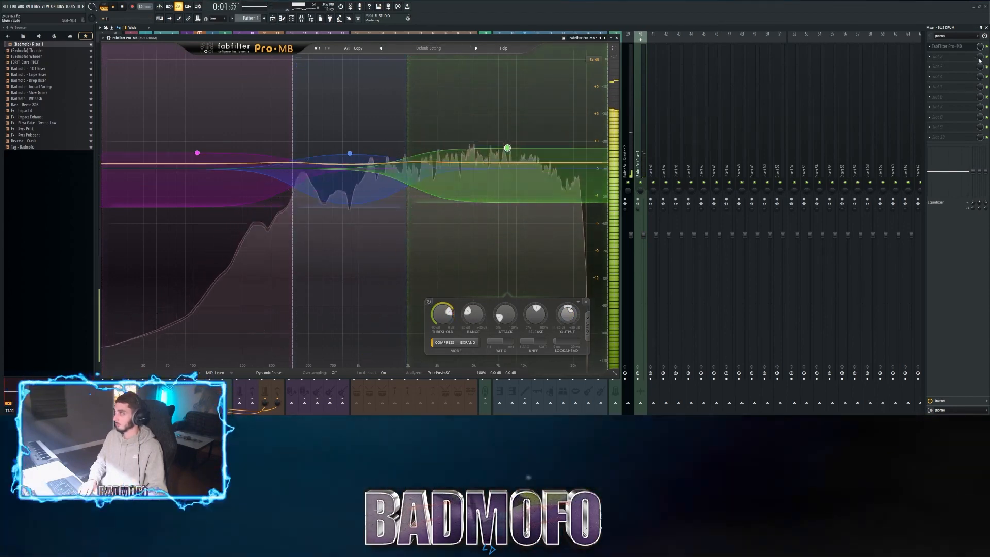
{"action": "left_click", "coordinate": [959, 47]}
Step: Set up Pro-C 2 on the BUS KICK 808 track with a fast attack, lookahead enabled and a threshold of about -14 dB
{"action": "scroll", "coordinate": [980, 50], "scroll_direction": "down", "scroll_amount": 15}
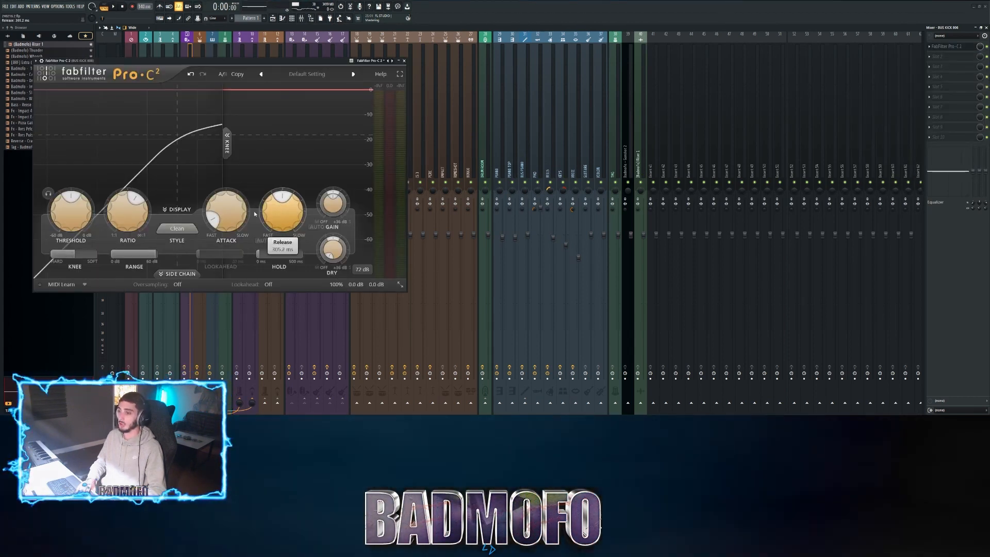
{"action": "mouse_move", "coordinate": [226, 224]}
{"action": "left_click_drag", "start_coordinate": [282, 61], "coordinate": [475, 61]}
{"action": "left_click_drag", "start_coordinate": [418, 225], "coordinate": [418, 223]}
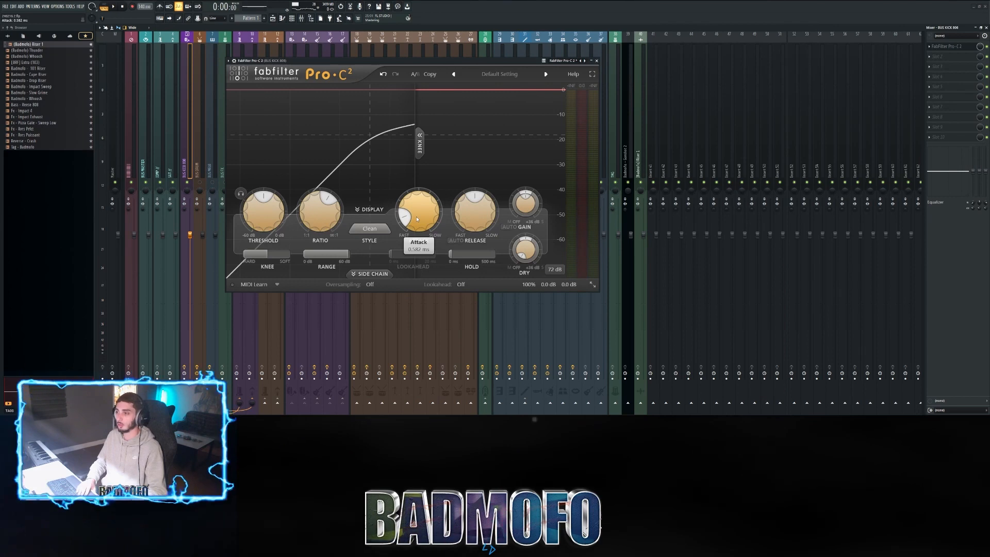
{"action": "left_click", "coordinate": [451, 285]}
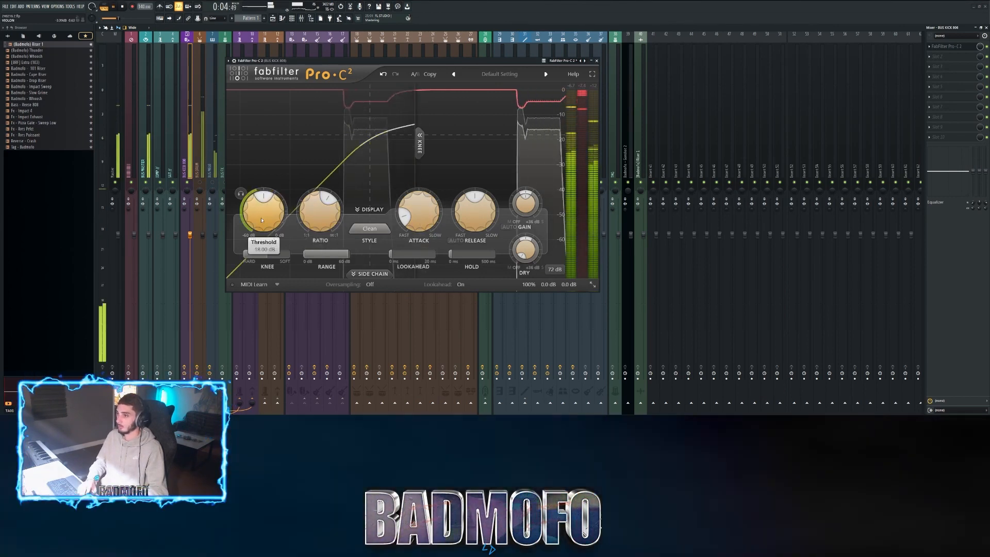
{"action": "left_click_drag", "start_coordinate": [260, 215], "coordinate": [260, 211]}
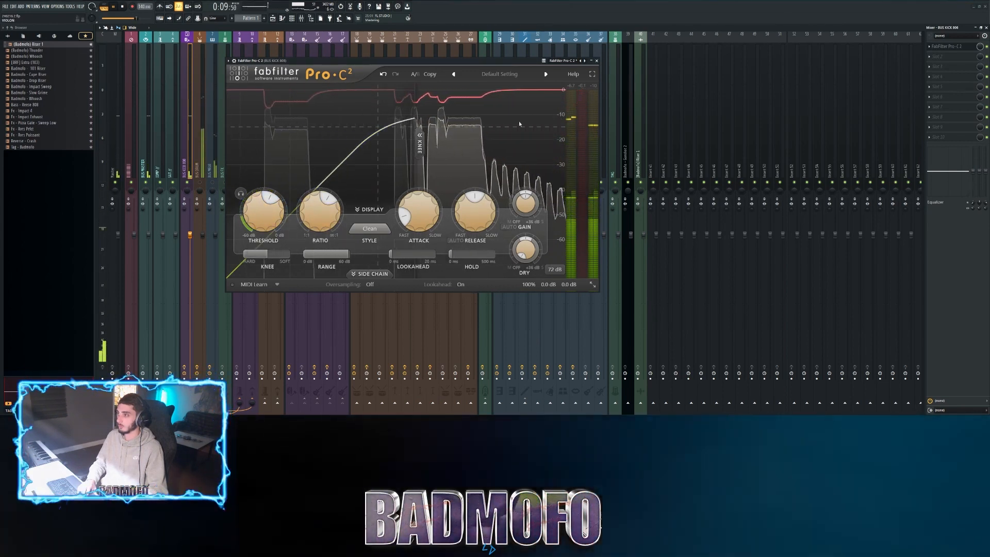
{"action": "left_click_drag", "start_coordinate": [262, 221], "coordinate": [264, 210]}
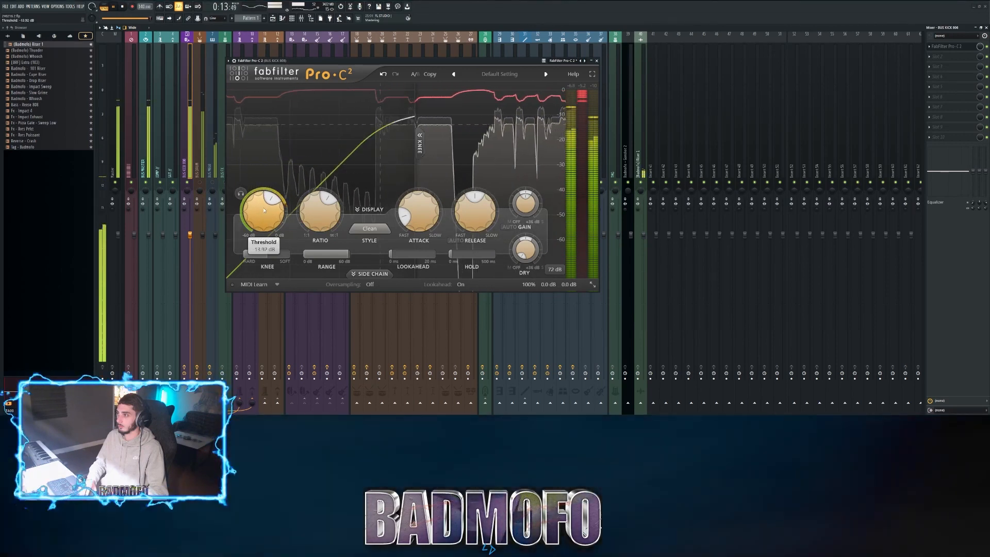
{"action": "key", "text": "space"}
{"action": "left_click", "coordinate": [947, 47]}
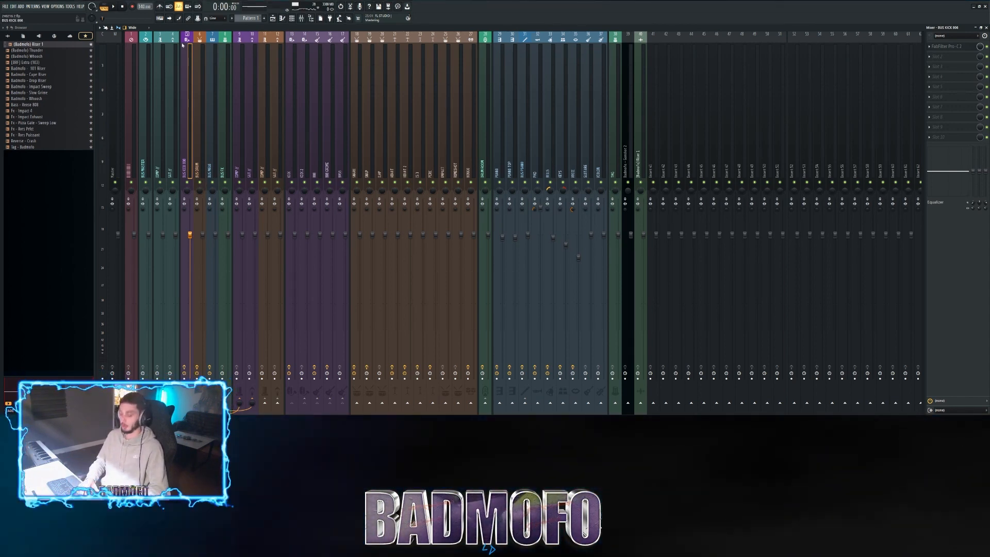
Step: Play back the full beat to judge the combined bus compression, and select the BUS MELO track
{"action": "key", "text": "space"}
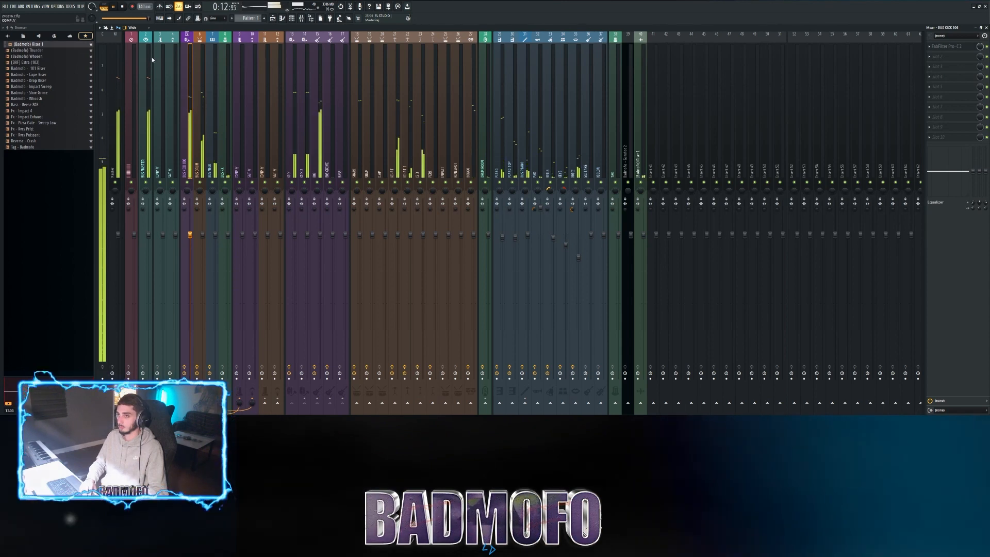
{"action": "key", "text": "space"}
{"action": "left_click", "coordinate": [214, 130]}
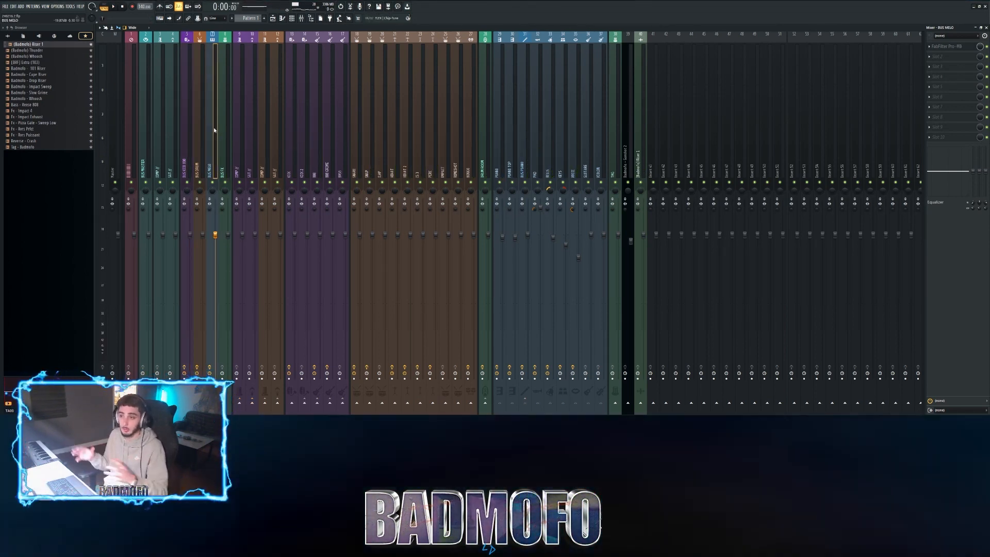
Step: Add StandardCLIP to the Master track's first effect slot in Soft Clip Classic mode and check the clipping during playback
{"action": "left_click", "coordinate": [116, 106]}
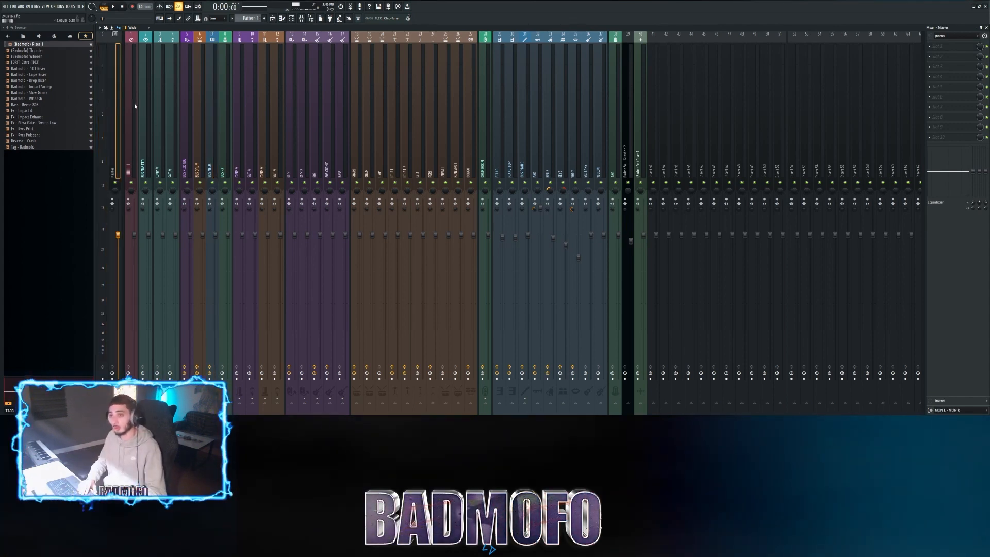
{"action": "left_click", "coordinate": [936, 46]}
{"action": "mouse_move", "coordinate": [933, 54]}
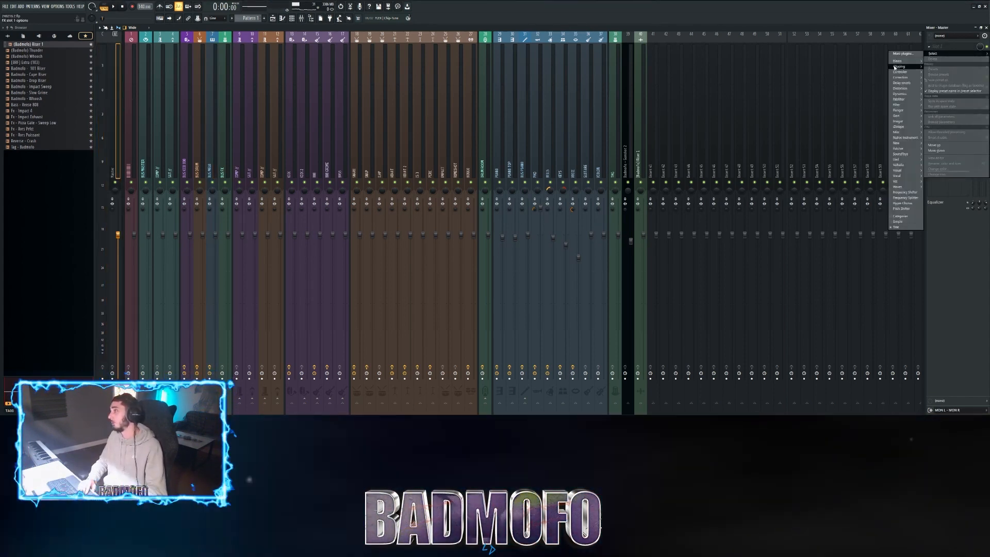
{"action": "left_click", "coordinate": [877, 67]}
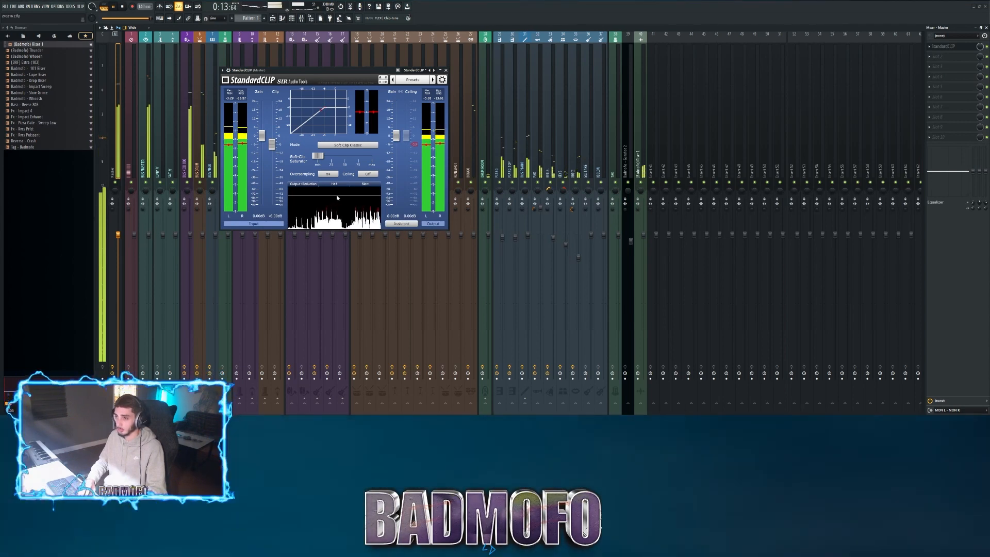
{"action": "key", "text": "space"}
{"action": "left_click", "coordinate": [957, 46]}
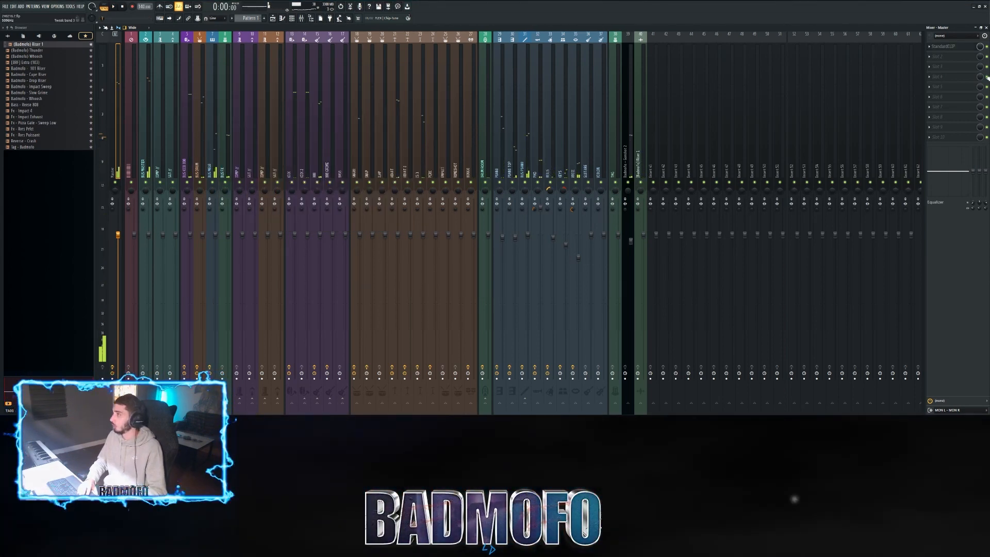
Step: Add FabFilter Pro-MB to the Master track's second effect slot
{"action": "left_click", "coordinate": [948, 58]}
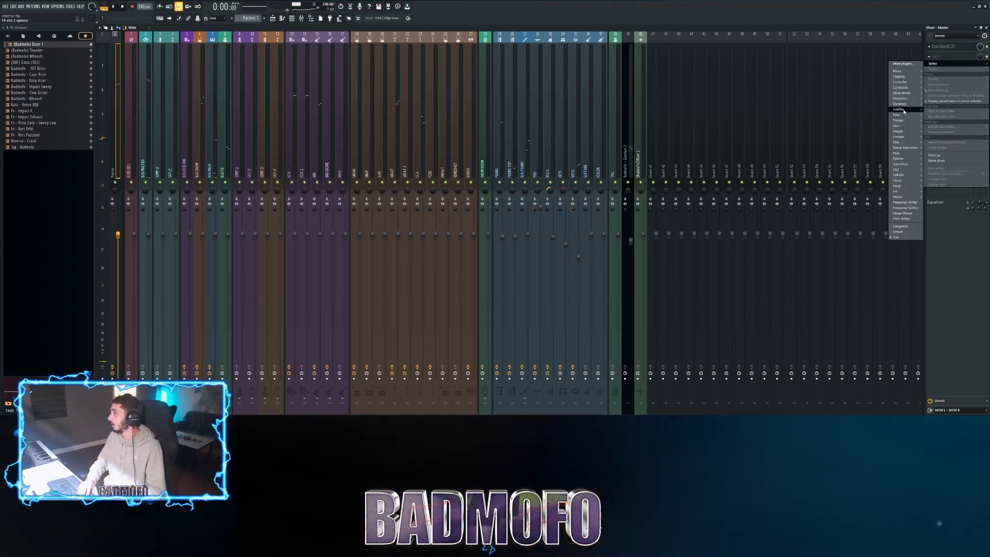
{"action": "mouse_move", "coordinate": [903, 110]}
{"action": "left_click", "coordinate": [875, 145]}
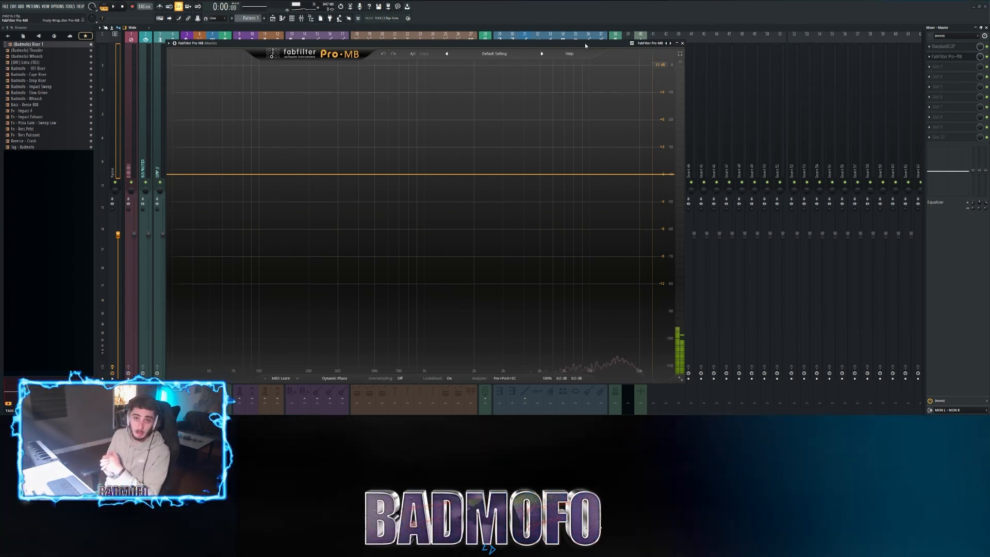
Step: Create a low band in the Master Pro-MB, adjust attack, release and threshold, raise output about 2.2 dB, and compare it bypassed
{"action": "left_click", "coordinate": [220, 138]}
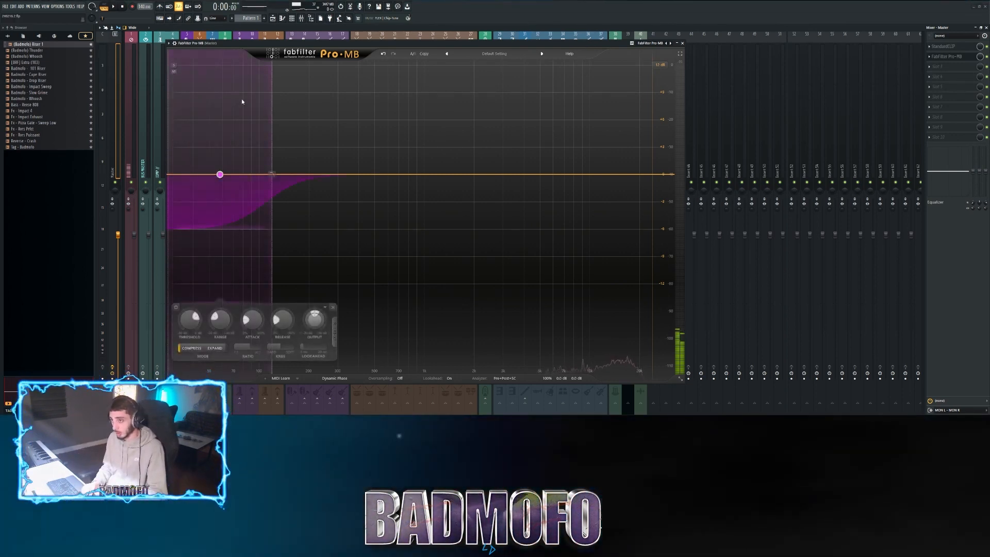
{"action": "key", "text": "space"}
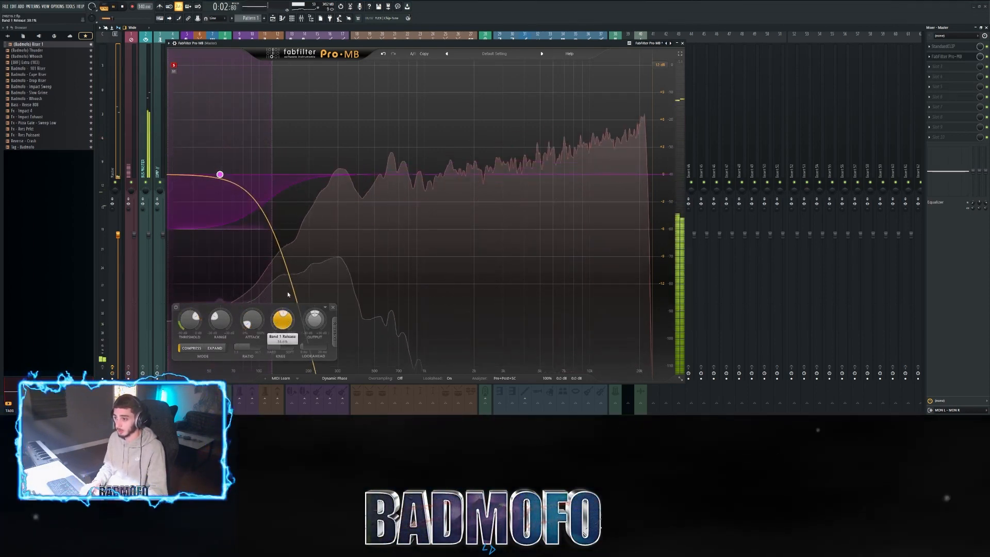
{"action": "key", "text": "space"}
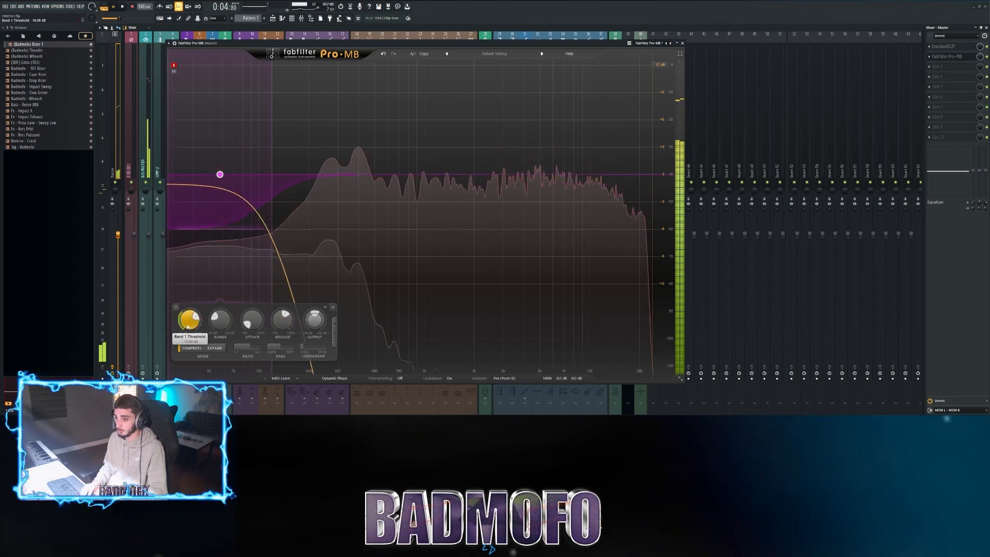
{"action": "key", "text": "space"}
{"action": "left_click_drag", "start_coordinate": [188, 333], "coordinate": [188, 317]}
{"action": "key", "text": "space"}
{"action": "key", "text": "space"}
{"action": "left_click_drag", "start_coordinate": [313, 317], "coordinate": [312, 307]}
{"action": "key", "text": "space"}
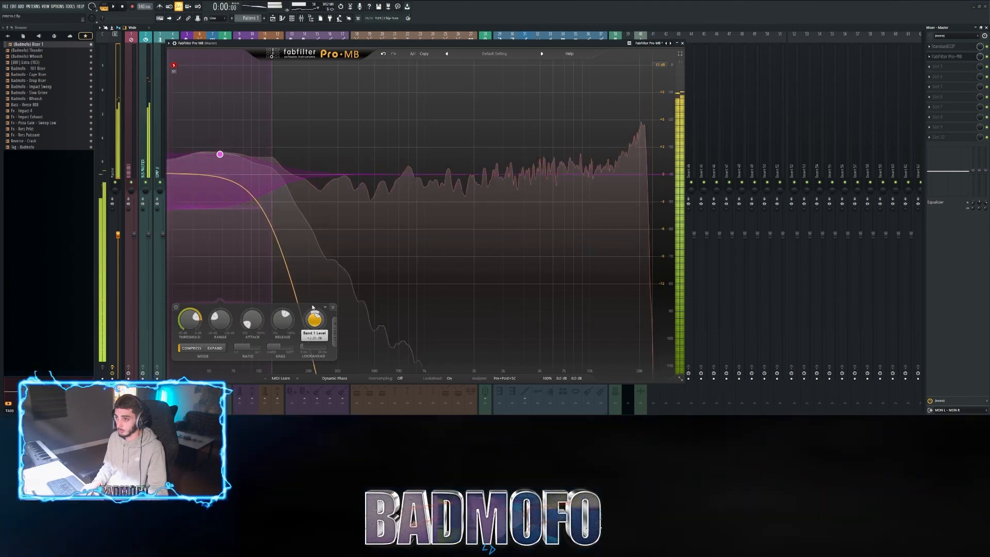
{"action": "key", "text": "space"}
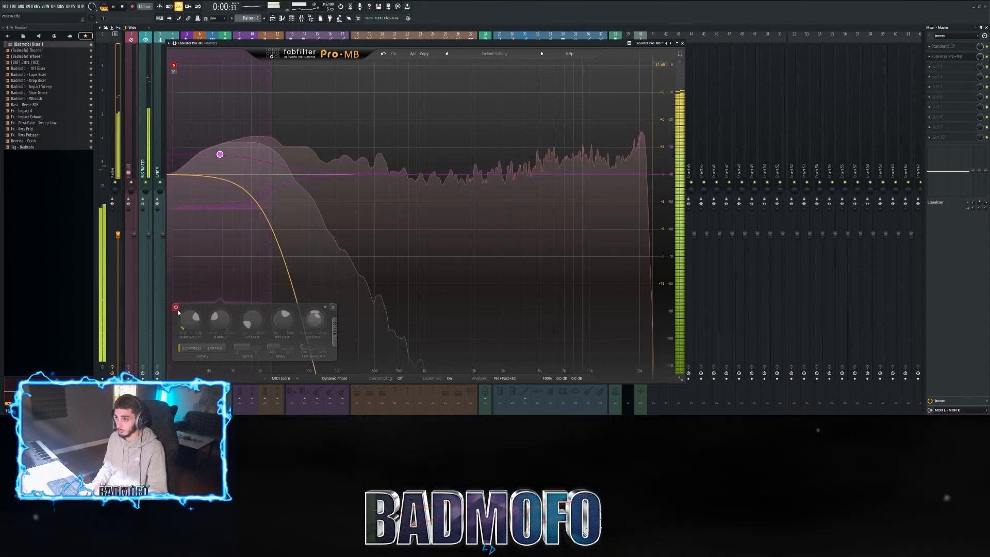
{"action": "left_click", "coordinate": [176, 308]}
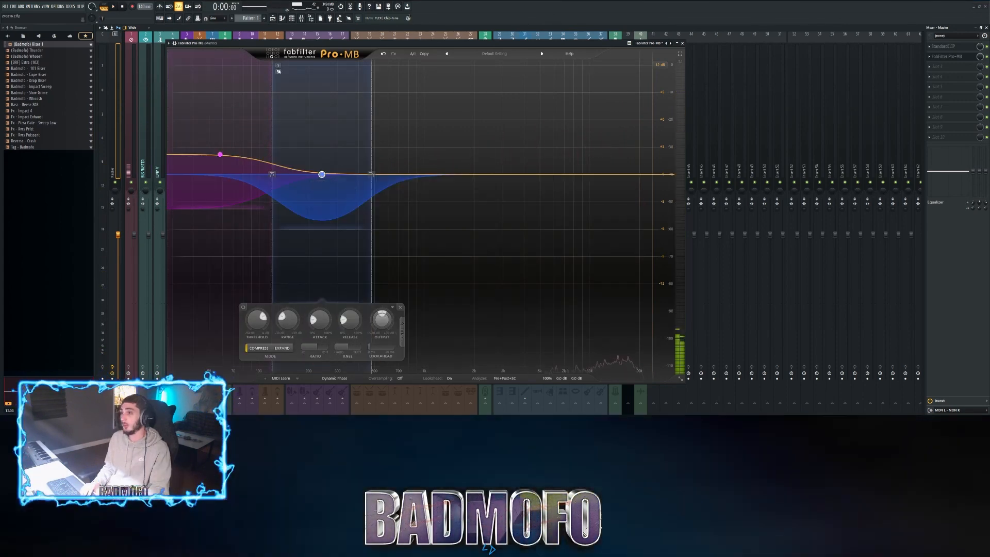
Step: Solo a second band in the Master Pro-MB, set its high crossover to about 565 Hz, adjust its dynamics, raise output about 2.3 dB, and unsolo it
{"action": "left_click", "coordinate": [278, 65]}
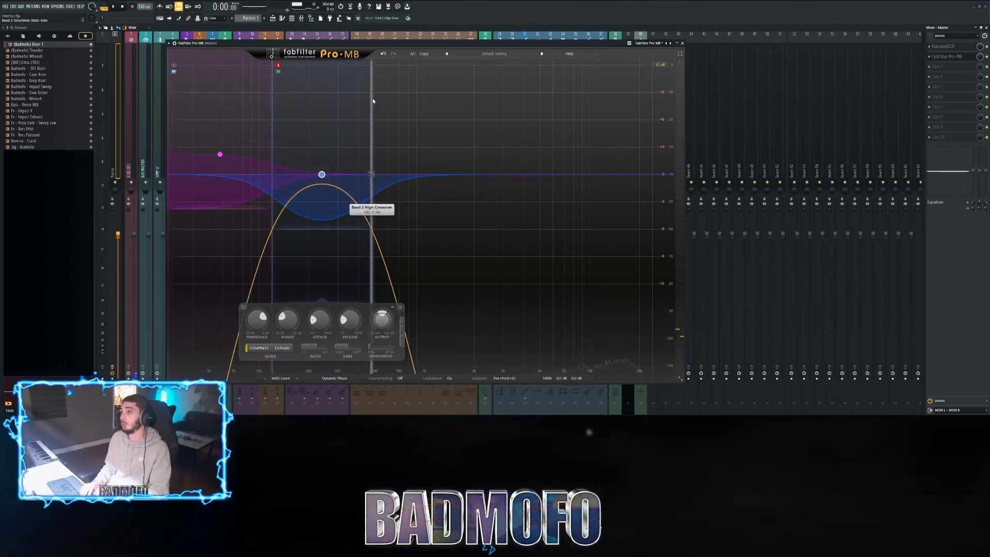
{"action": "left_click_drag", "start_coordinate": [372, 98], "coordinate": [382, 105]}
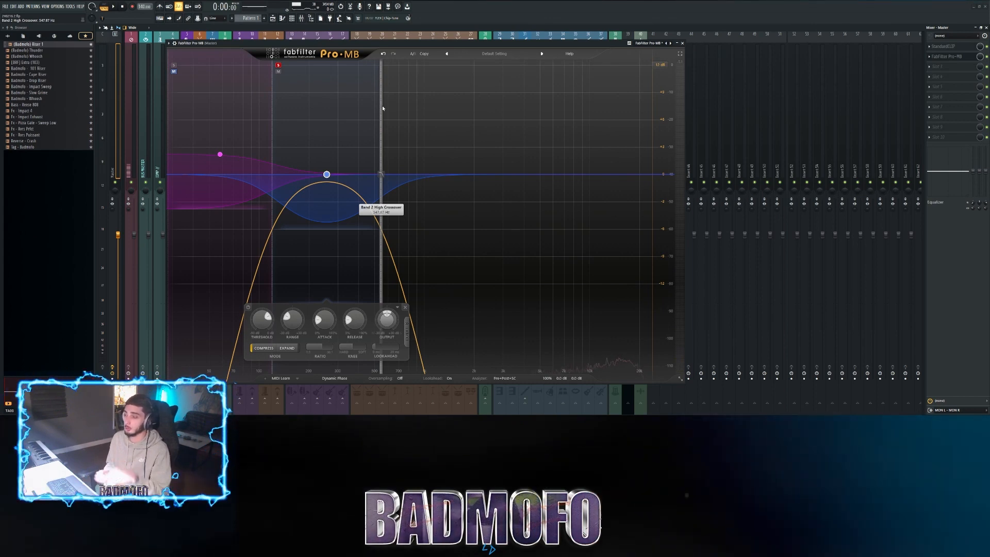
{"action": "left_click_drag", "start_coordinate": [383, 108], "coordinate": [385, 111]}
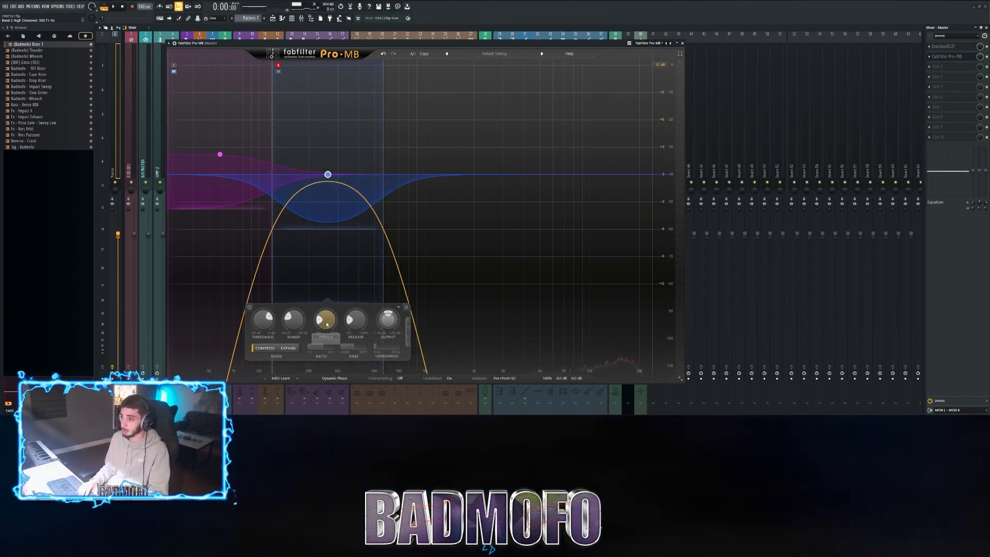
{"action": "key", "text": "space"}
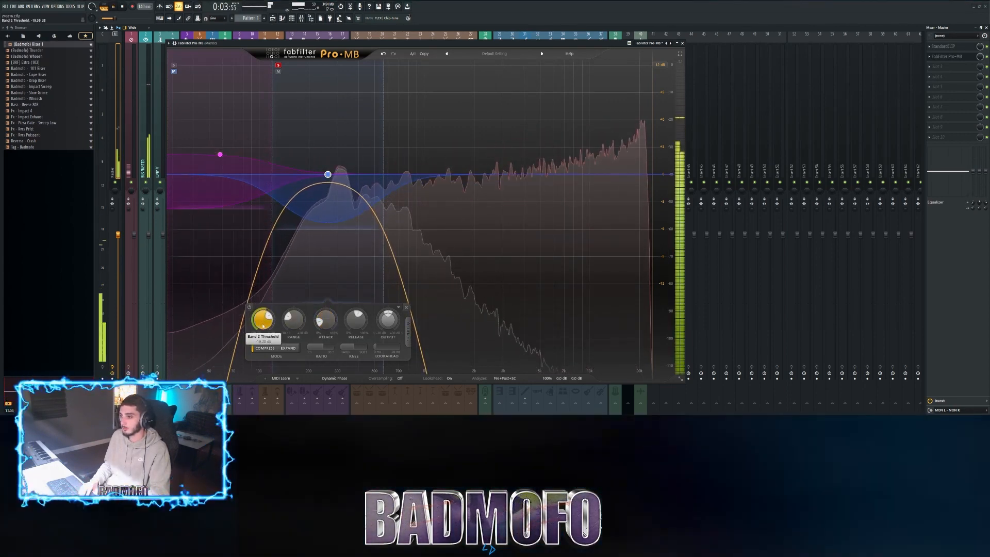
{"action": "left_click_drag", "start_coordinate": [387, 320], "coordinate": [384, 301]}
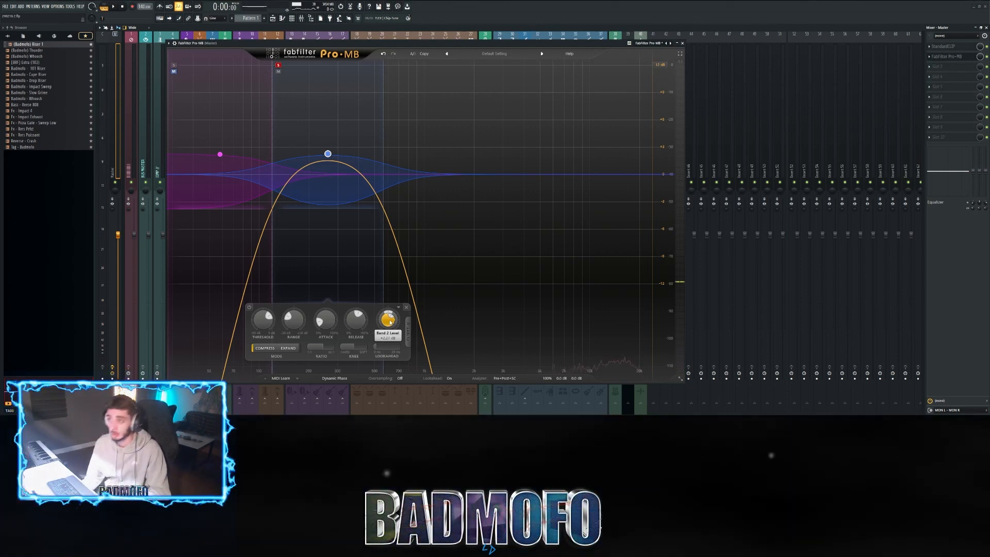
{"action": "key", "text": "space"}
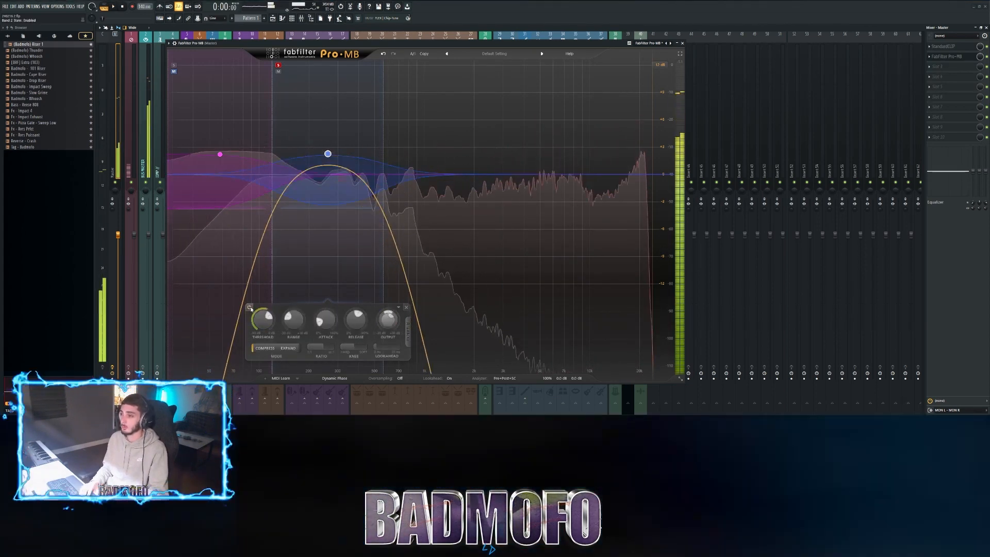
{"action": "left_click", "coordinate": [278, 65]}
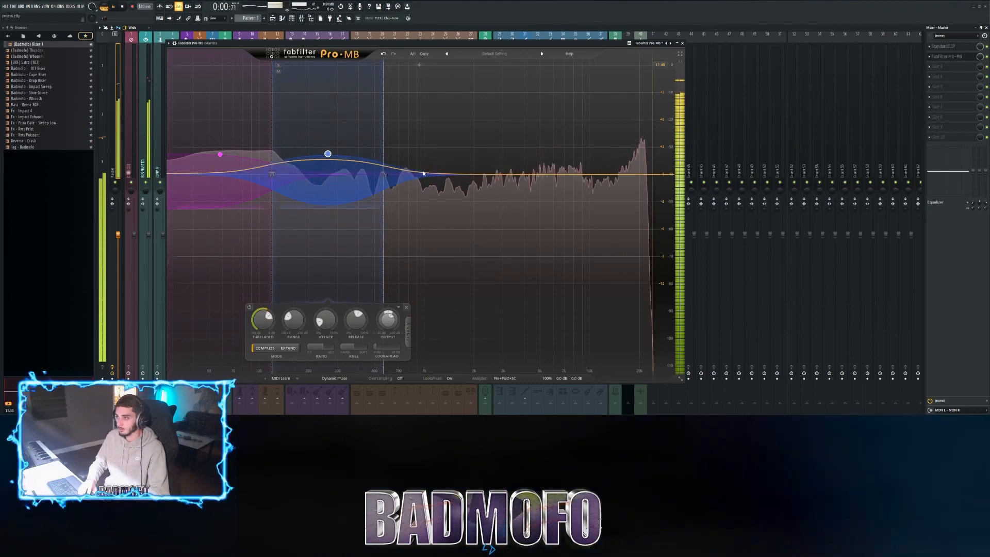
Step: Create and solo a third band in the Master Pro-MB, widen it upward, adjust its threshold and release, raise its output, and unsolo it
{"action": "double_click", "coordinate": [433, 174]}
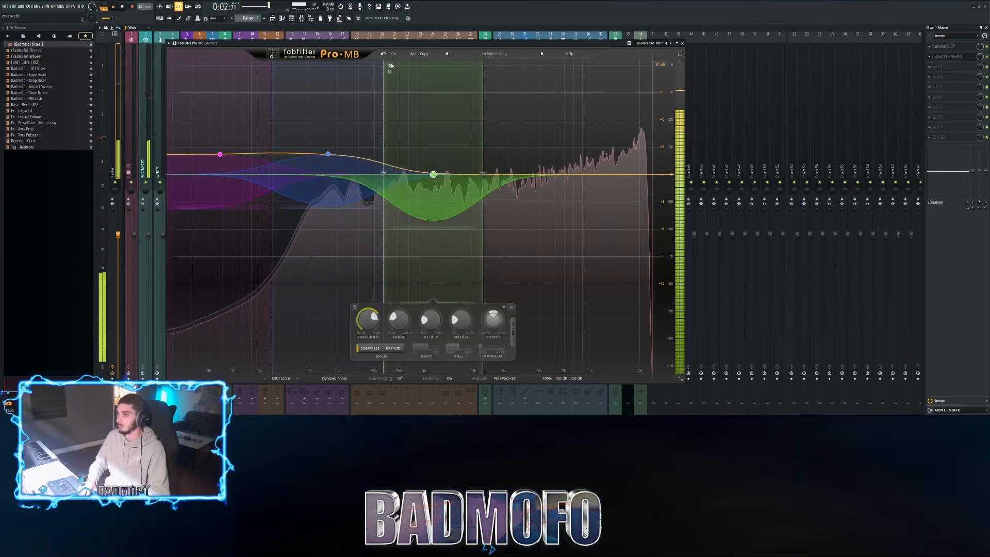
{"action": "left_click_drag", "start_coordinate": [485, 93], "coordinate": [533, 126]}
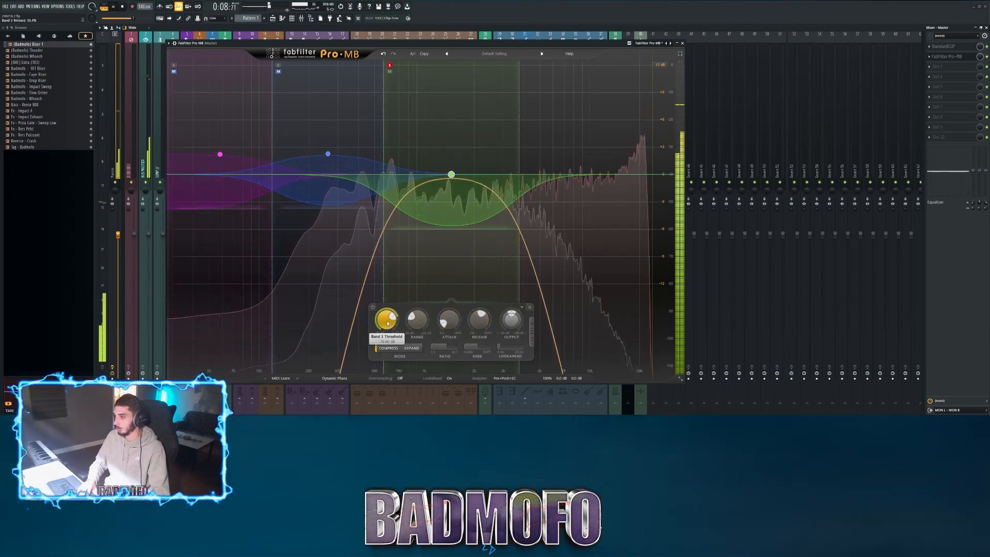
{"action": "left_click_drag", "start_coordinate": [382, 327], "coordinate": [381, 330]}
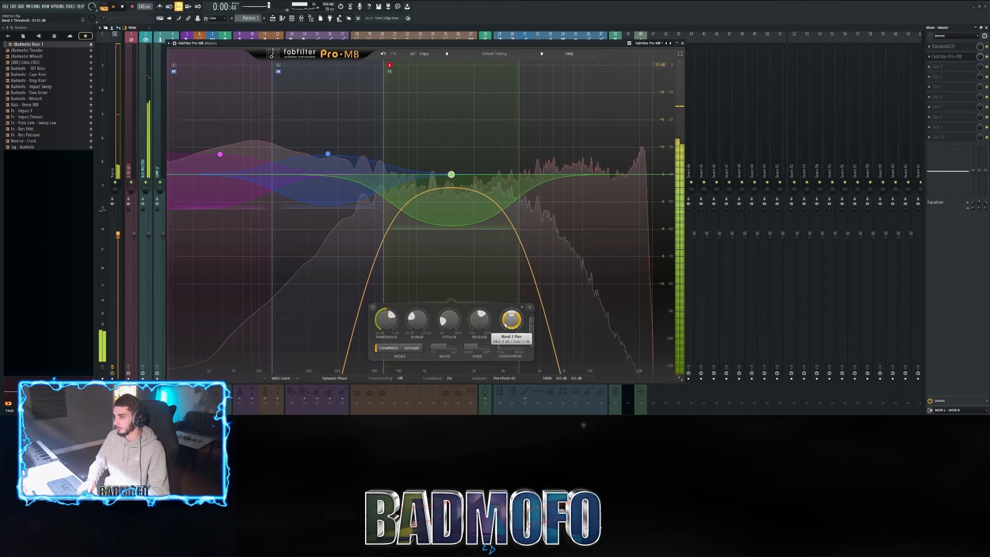
{"action": "left_click_drag", "start_coordinate": [511, 312], "coordinate": [511, 307]}
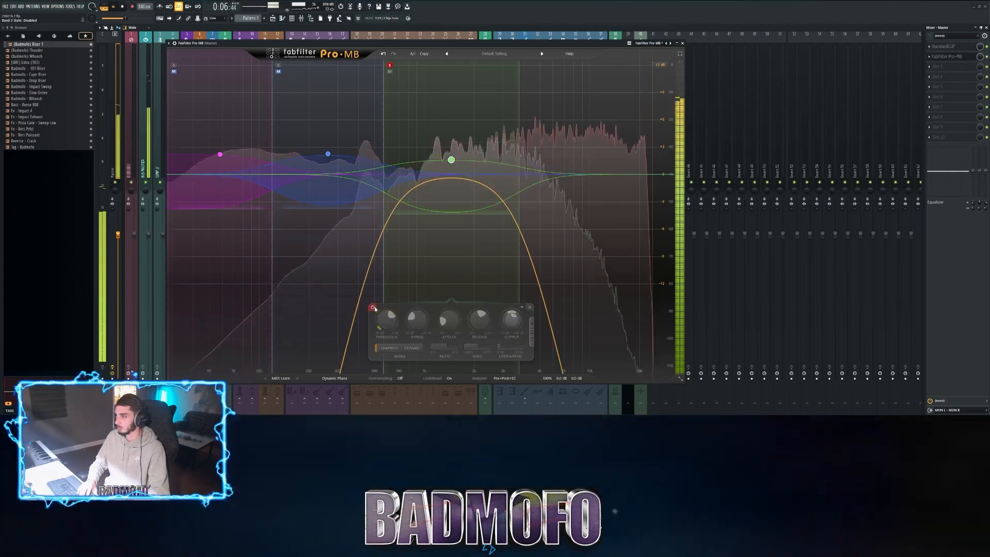
{"action": "left_click", "coordinate": [390, 65]}
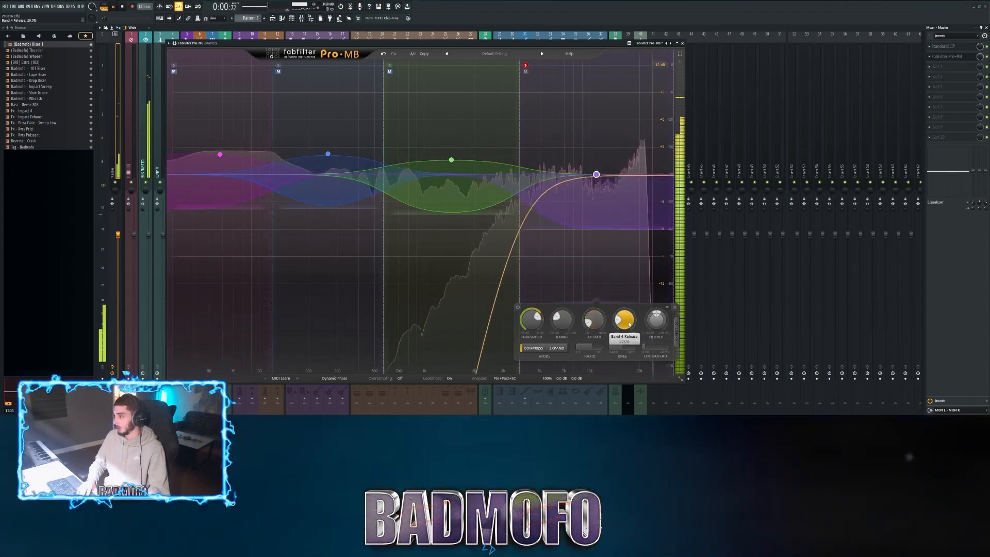
Step: Adjust release and threshold of the Master Pro-MB's high band, raise its output about 2 dB, unsolo it, and compare the plugin bypassed
{"action": "left_click_drag", "start_coordinate": [624, 319], "coordinate": [620, 286]}
{"action": "left_click_drag", "start_coordinate": [531, 322], "coordinate": [531, 320]}
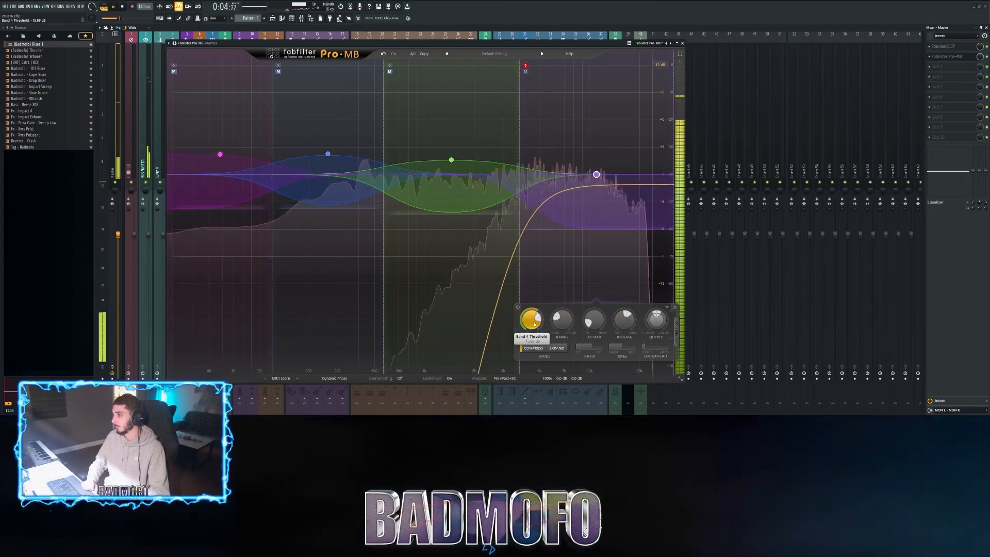
{"action": "left_click_drag", "start_coordinate": [531, 321], "coordinate": [534, 325]}
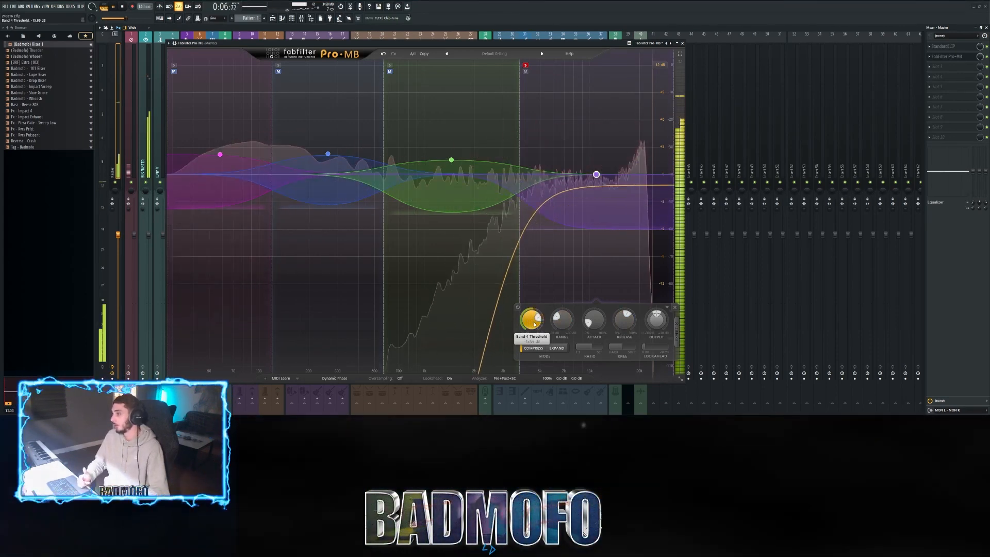
{"action": "left_click_drag", "start_coordinate": [652, 308], "coordinate": [651, 305]}
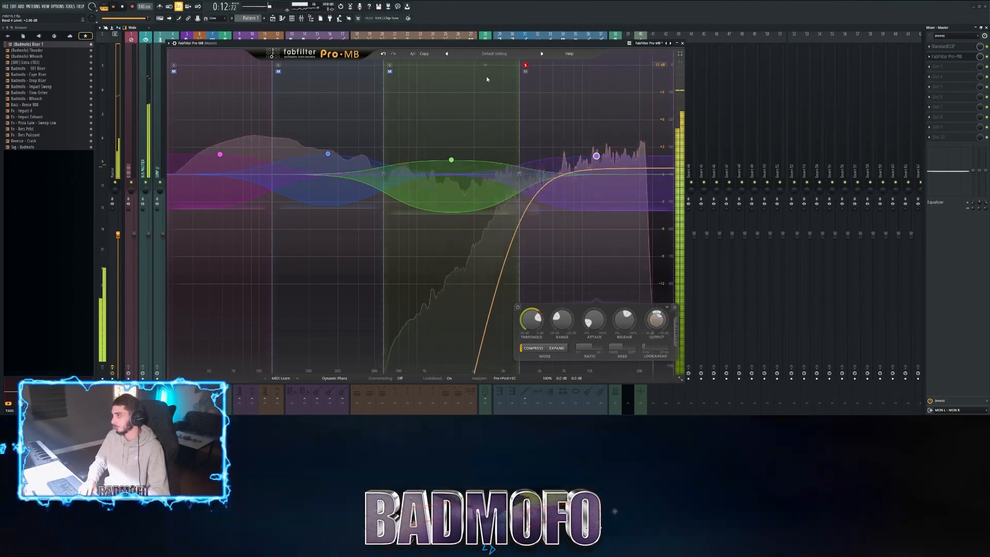
{"action": "left_click", "coordinate": [526, 65]}
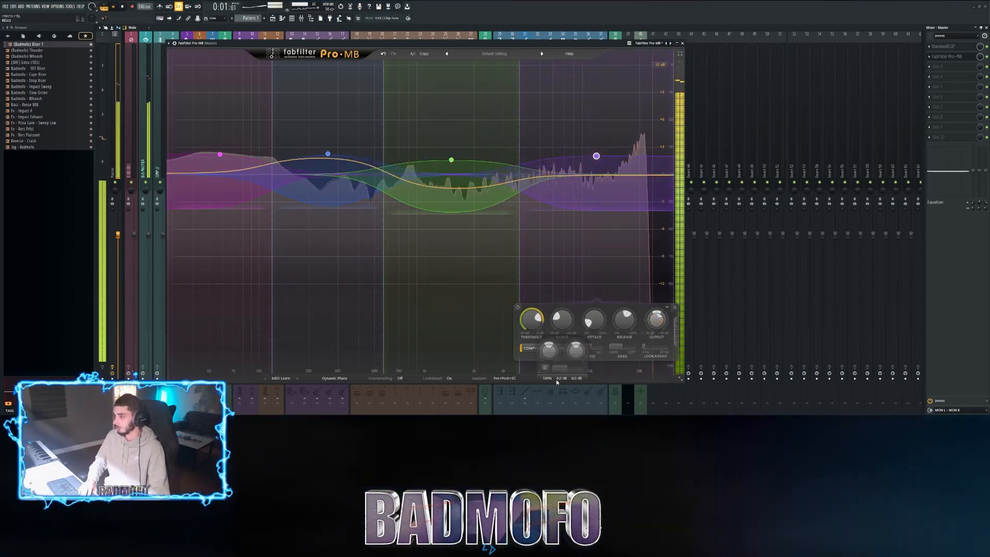
{"action": "left_click", "coordinate": [545, 370]}
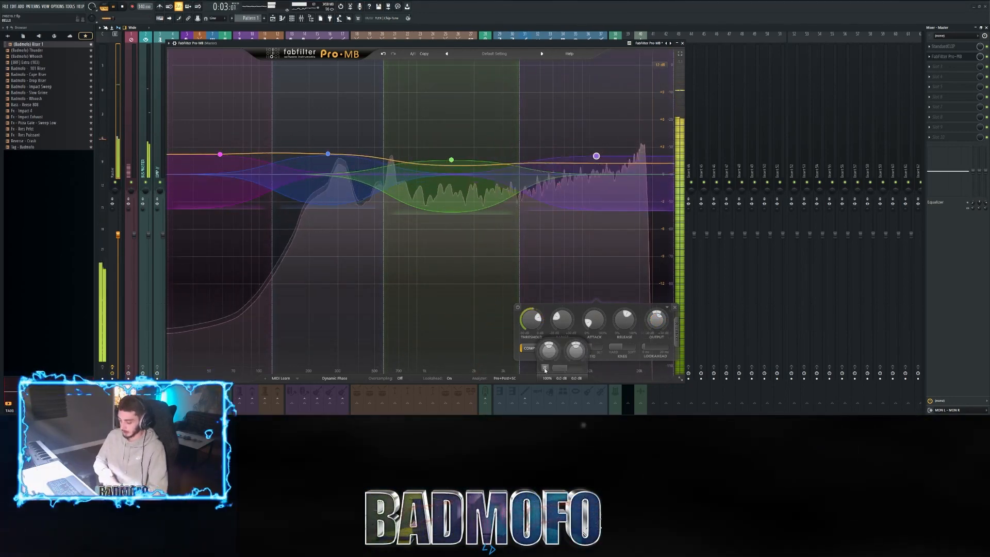
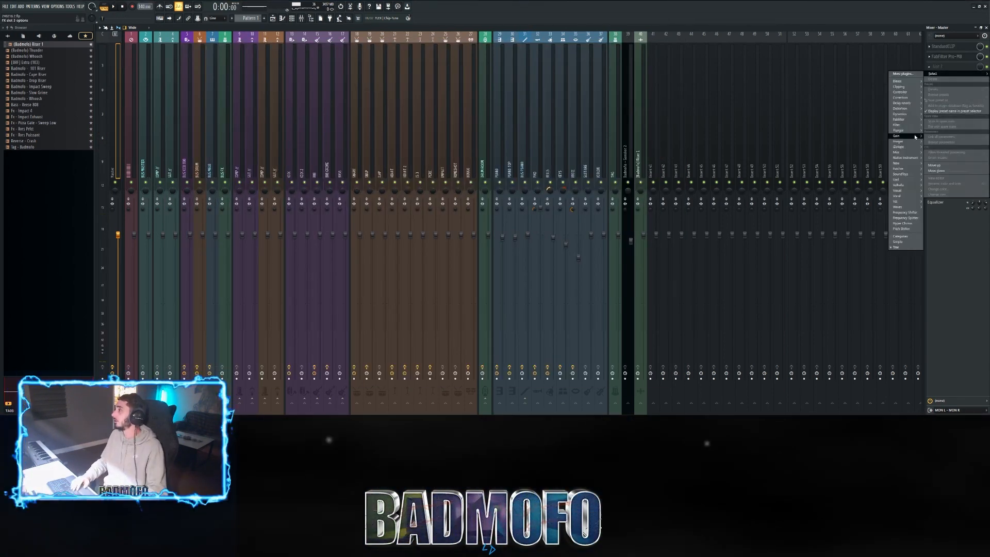
Step: Add StageOne to the Master track's third effect slot and set its width to about 39
{"action": "left_click", "coordinate": [874, 142]}
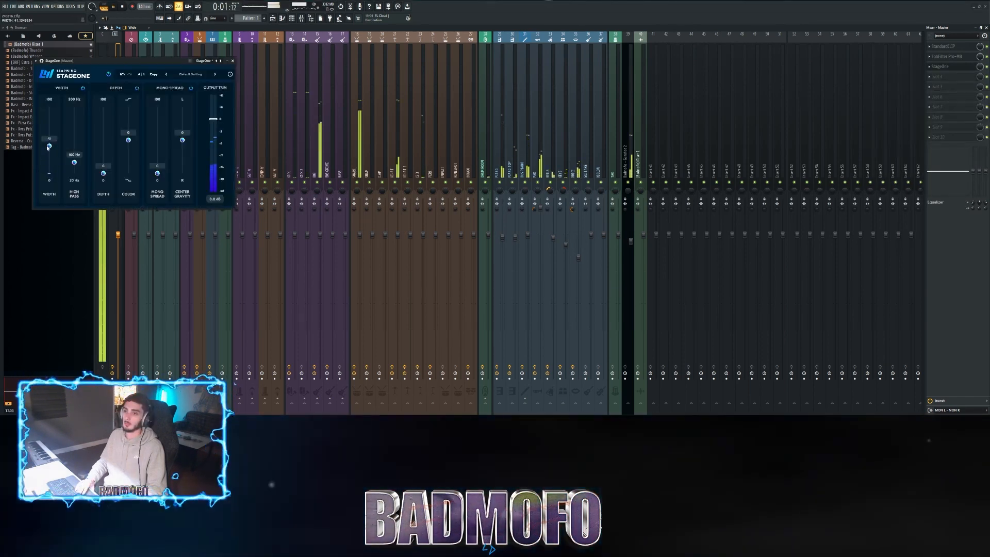
{"action": "left_click_drag", "start_coordinate": [48, 148], "coordinate": [52, 149]}
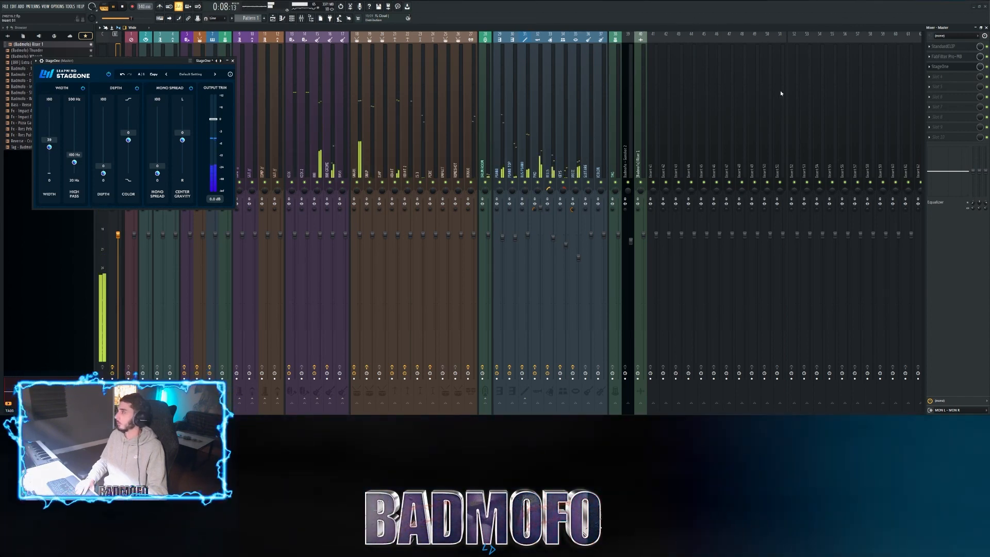
Step: Add iZotope Ozone 7 Imager to the Master's fourth effect slot, narrow band 1 to -100, and turn on the stereoizer at 6.0
{"action": "left_click", "coordinate": [946, 76]}
{"action": "key", "text": "space"}
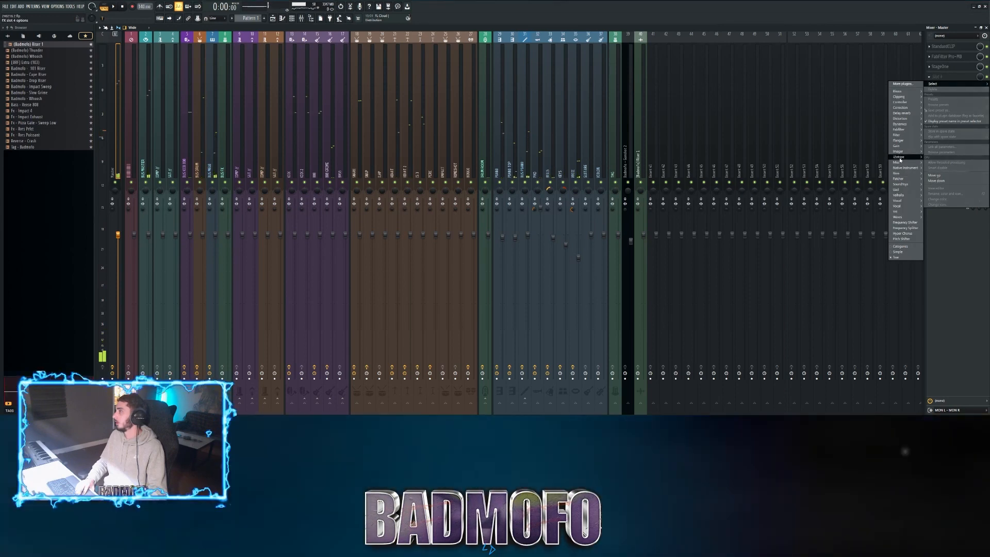
{"action": "mouse_move", "coordinate": [900, 157]}
{"action": "left_click", "coordinate": [861, 184]}
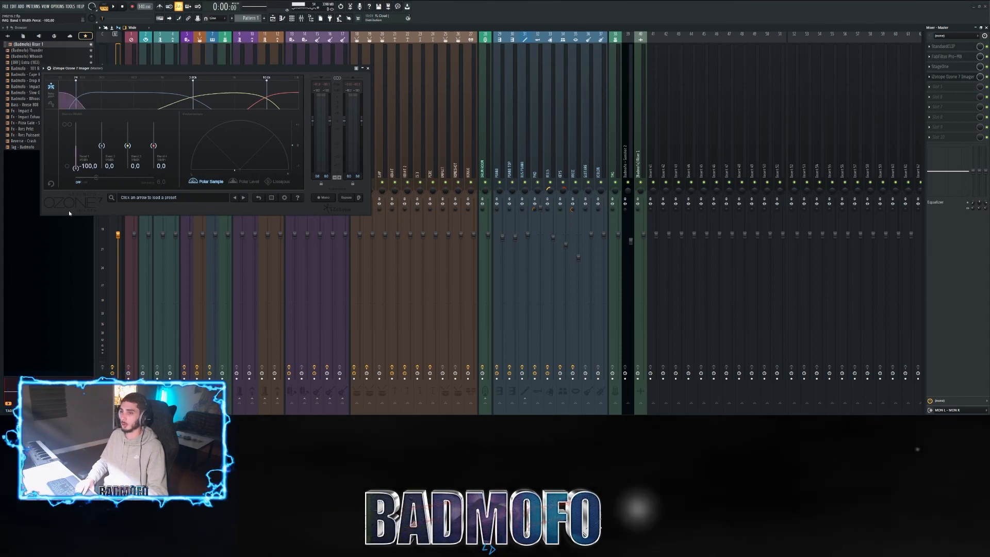
{"action": "left_click", "coordinate": [80, 183]}
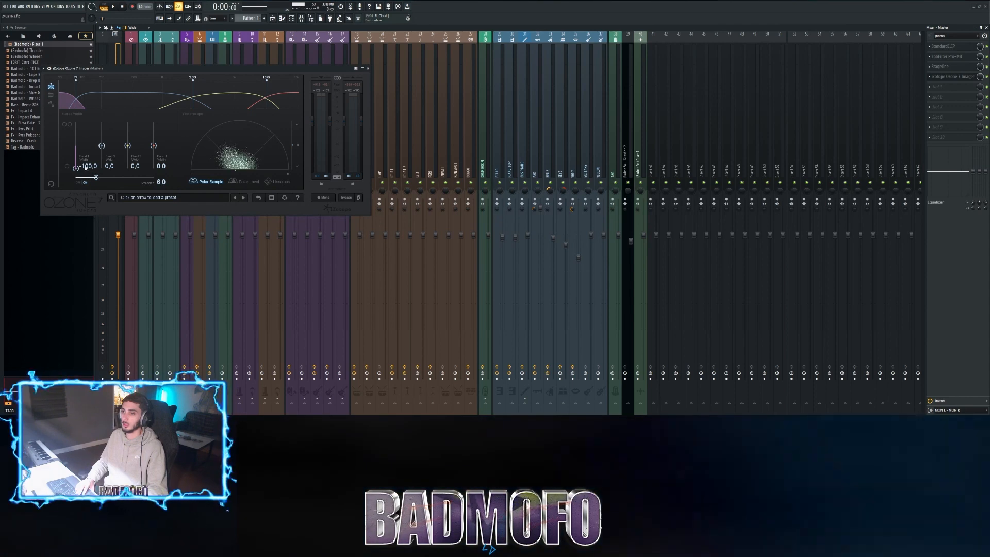
Step: Try a much higher first crossover in the Ozone Imager, move it back down, and audition the beat with the Imager closed
{"action": "left_click_drag", "start_coordinate": [75, 84], "coordinate": [80, 85]}
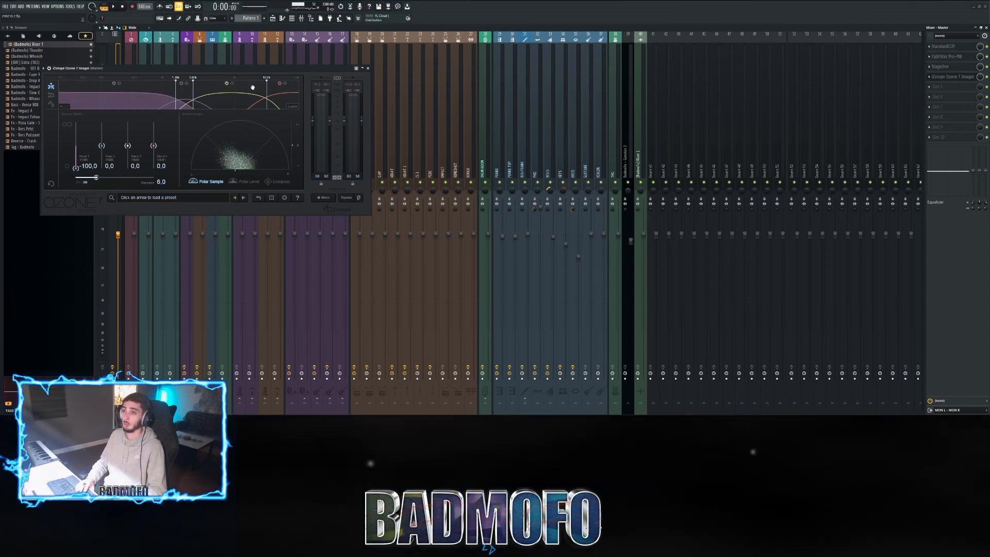
{"action": "left_click_drag", "start_coordinate": [177, 81], "coordinate": [65, 91]}
{"action": "key", "text": "space"}
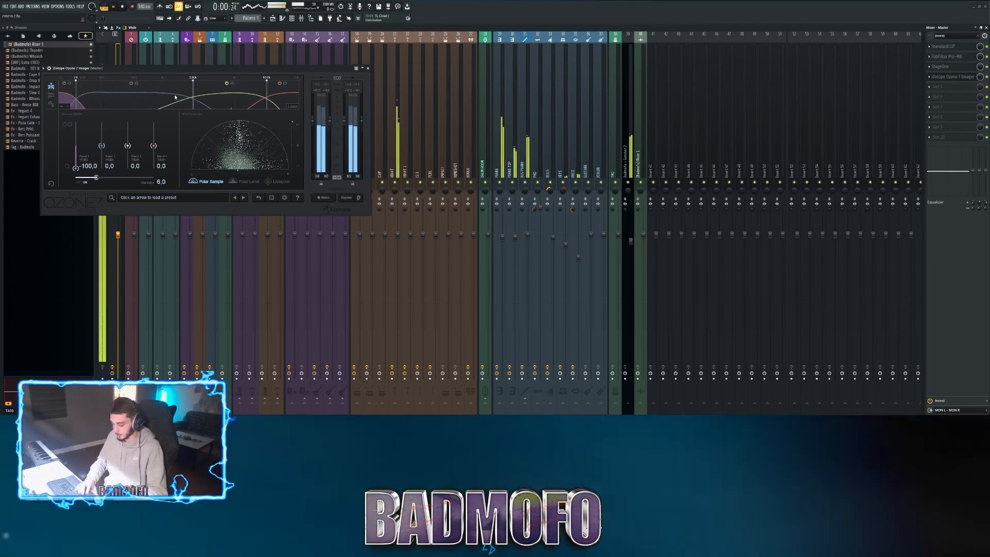
{"action": "left_click", "coordinate": [945, 79]}
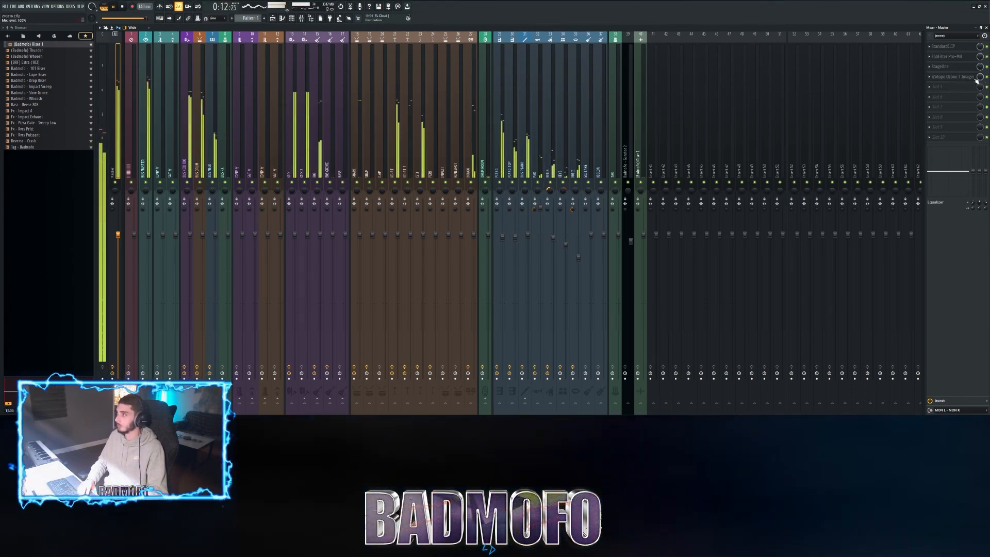
{"action": "left_click", "coordinate": [484, 59]}
{"action": "key", "text": "space"}
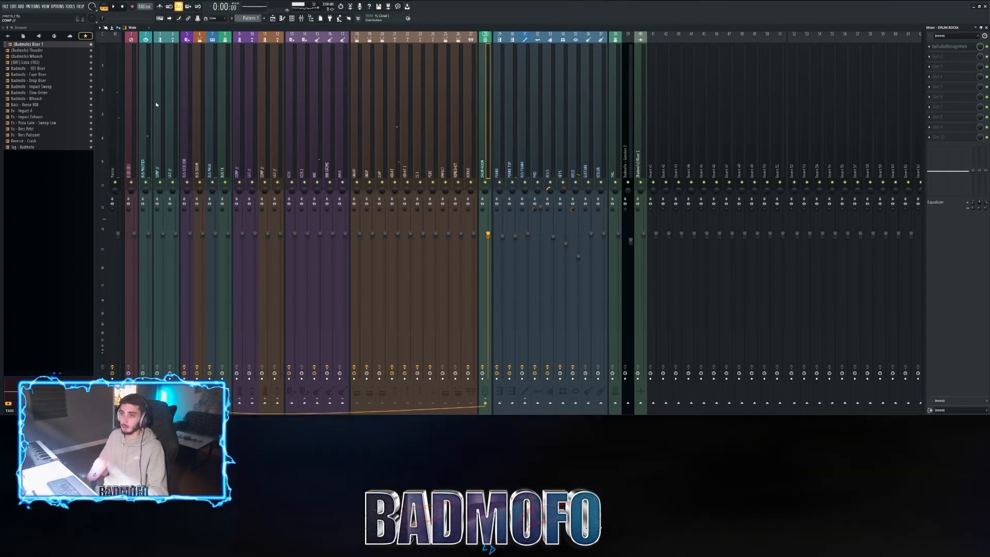
Step: Add UAD Pultec EQP-1A Legacy to the Master track's fifth effect slot and change its high-frequency selector
{"action": "left_click", "coordinate": [117, 103]}
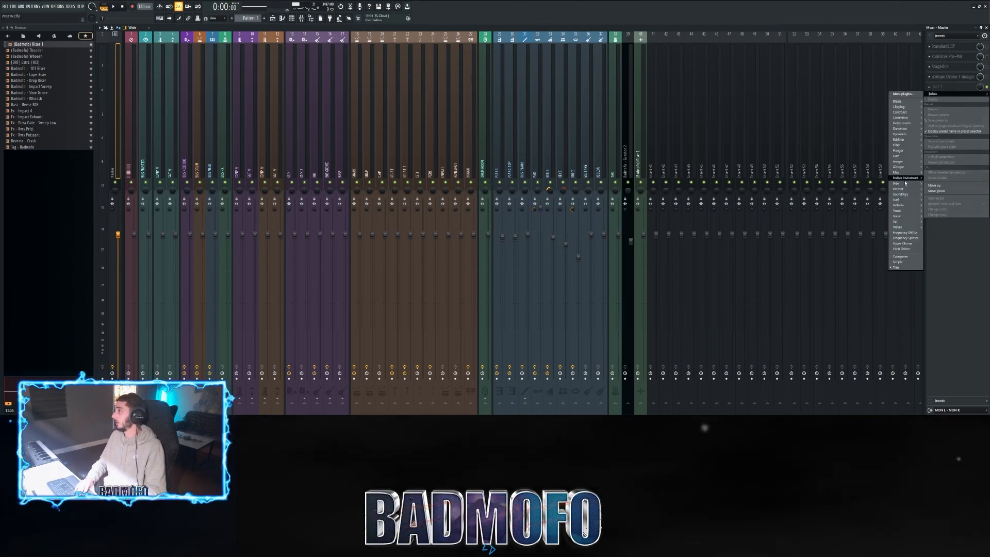
{"action": "mouse_move", "coordinate": [898, 200]}
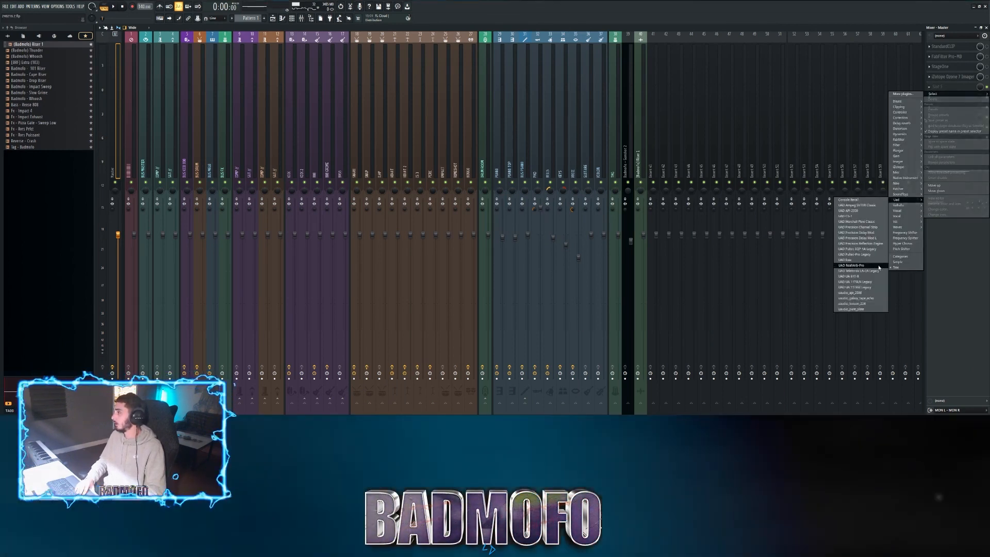
{"action": "left_click", "coordinate": [875, 250]}
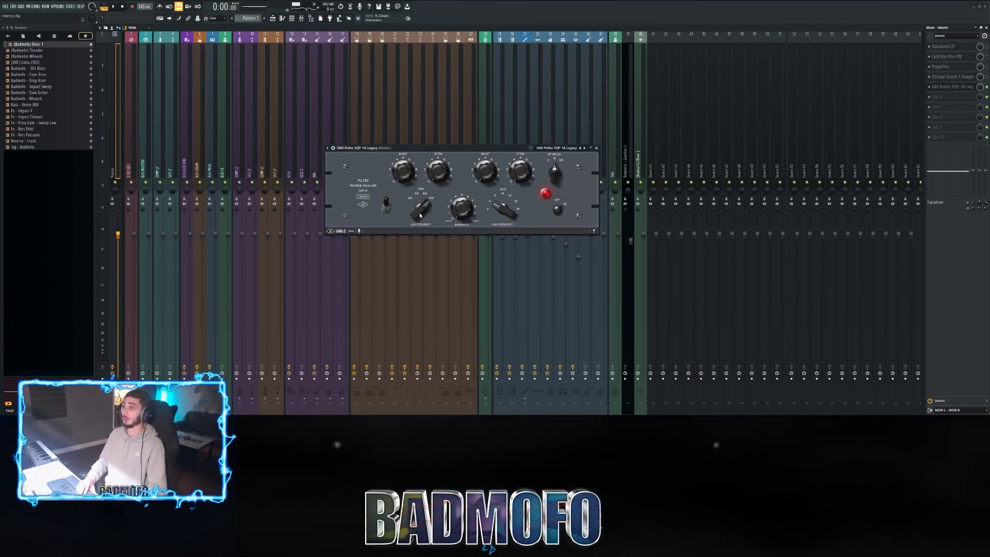
{"action": "left_click_drag", "start_coordinate": [506, 209], "coordinate": [514, 203]}
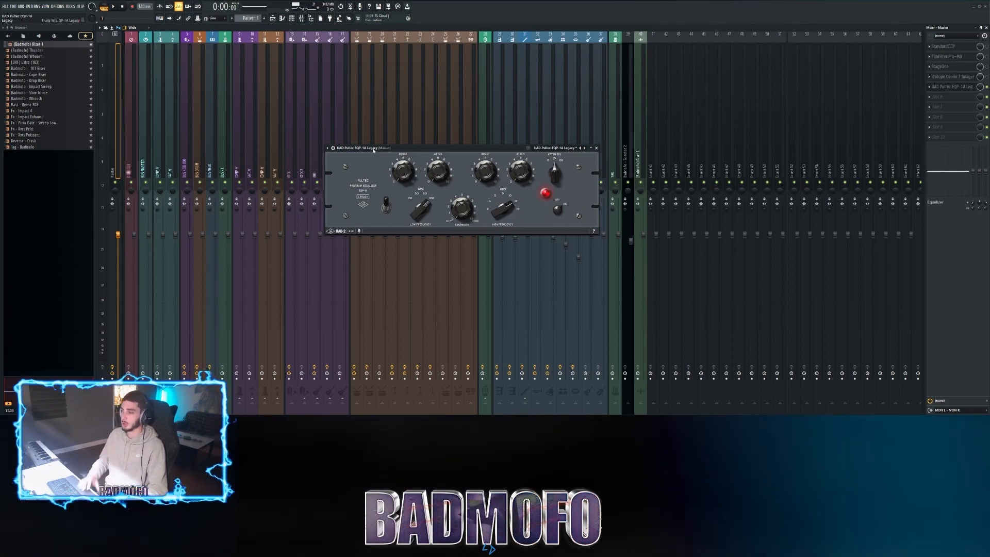
Step: Play the beat and compare the Master with the Pultec EQ switched out and back in
{"action": "key", "text": "space"}
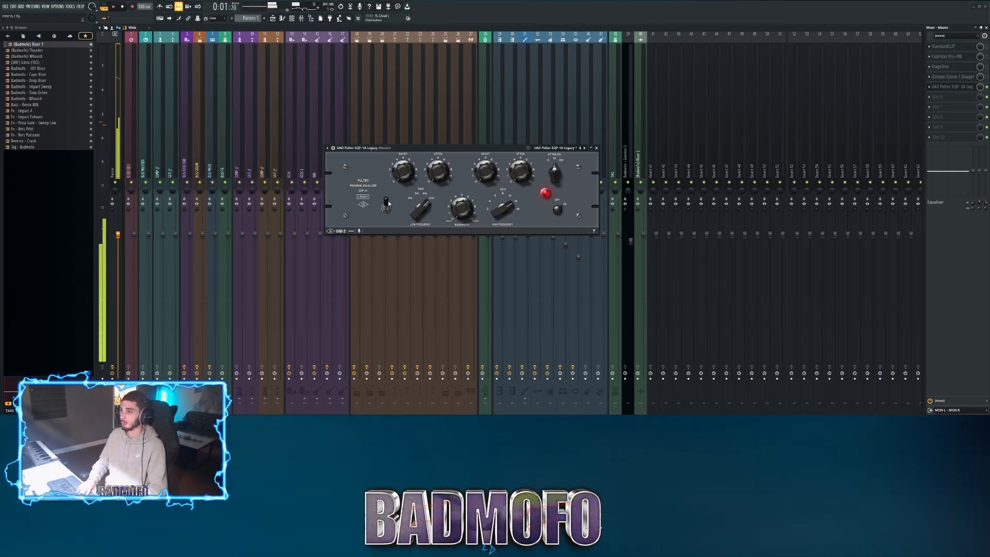
{"action": "left_click", "coordinate": [386, 203]}
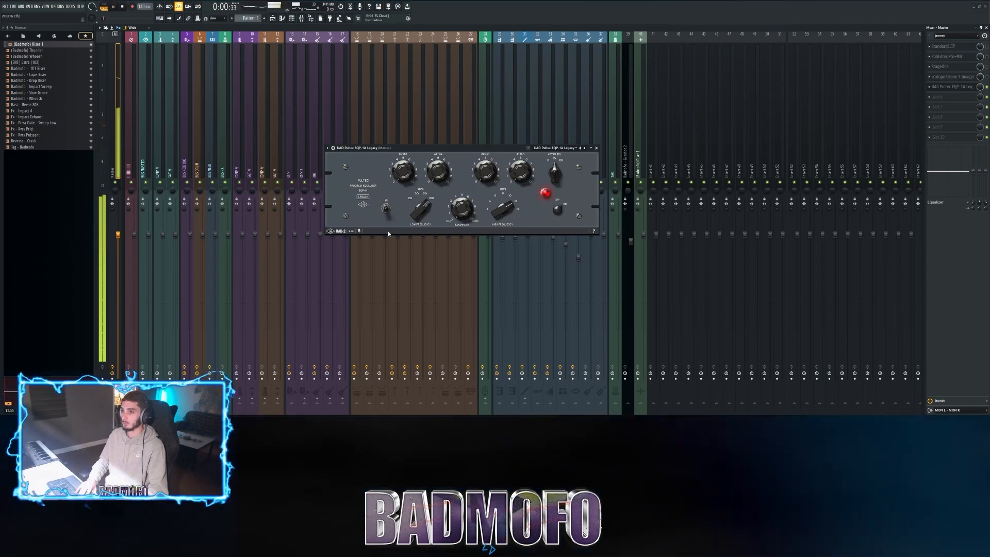
{"action": "left_click", "coordinate": [386, 207]}
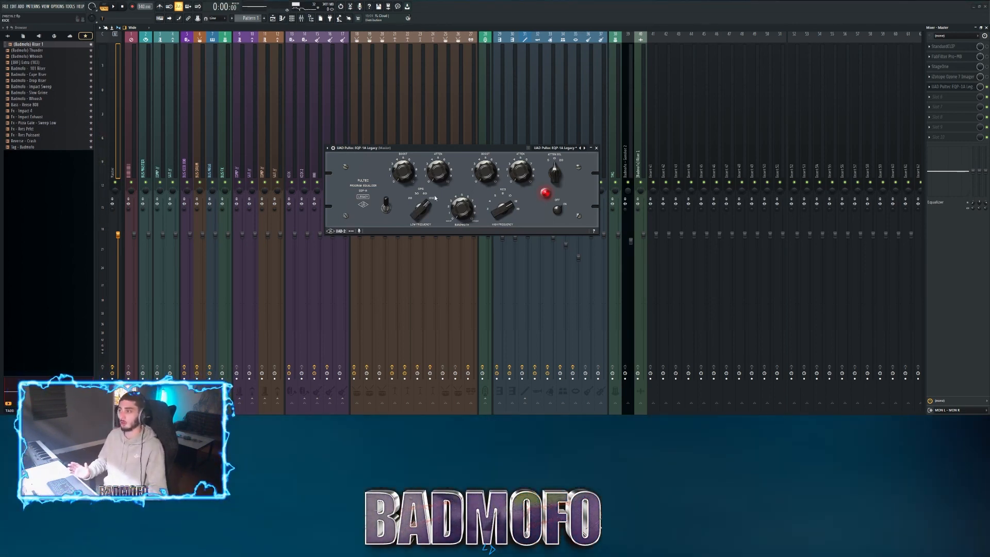
{"action": "left_click_drag", "start_coordinate": [503, 208], "coordinate": [485, 177]}
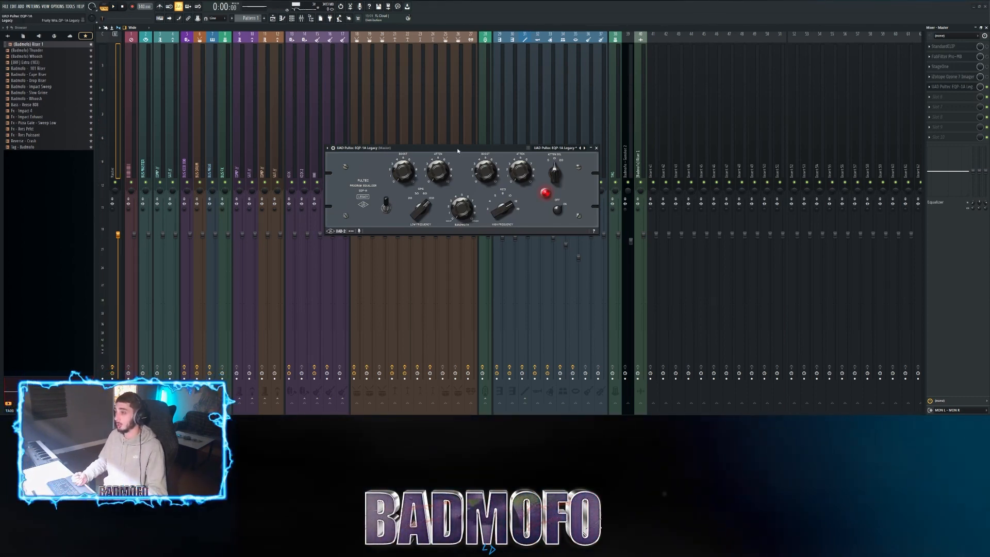
{"action": "left_click_drag", "start_coordinate": [458, 148], "coordinate": [465, 152]}
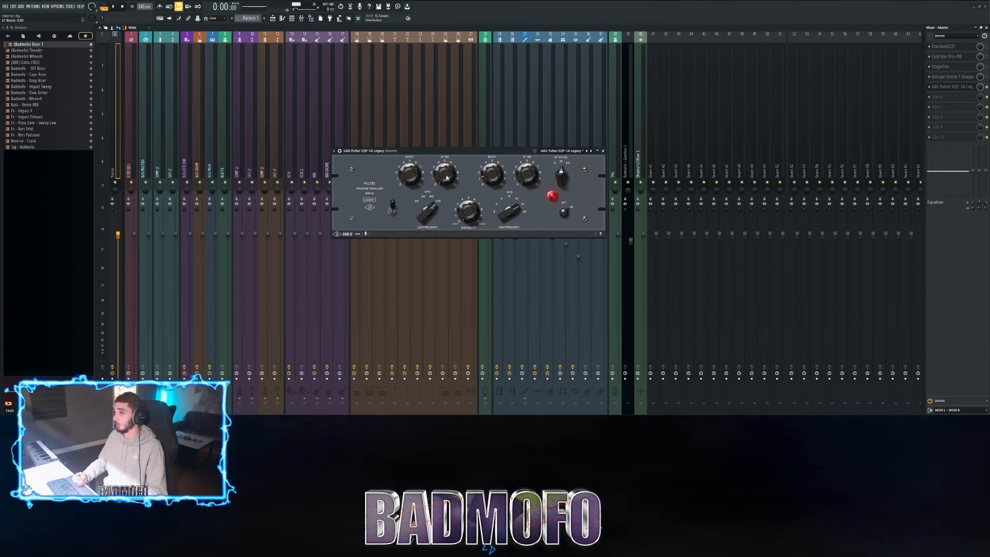
{"action": "left_click_drag", "start_coordinate": [447, 166], "coordinate": [437, 161]}
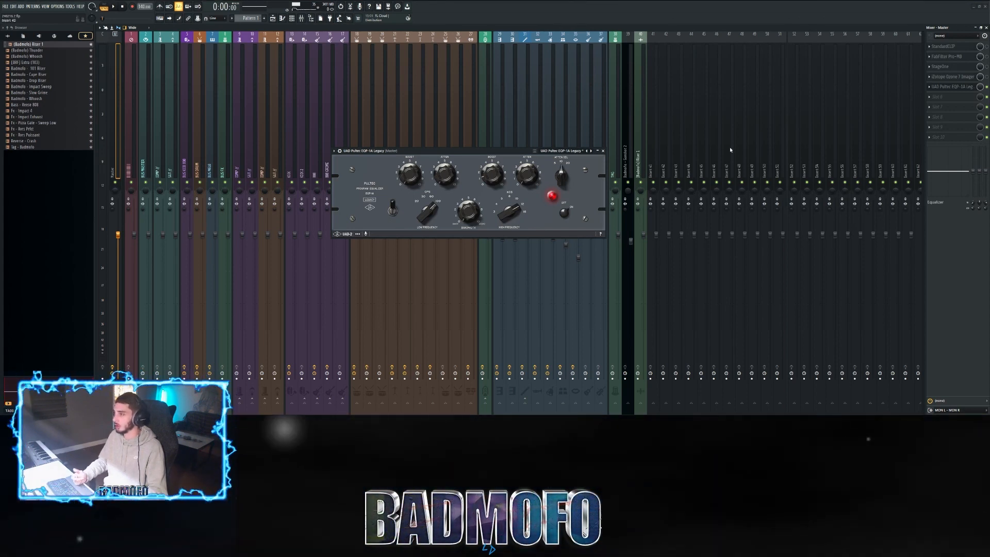
{"action": "left_click", "coordinate": [960, 91]}
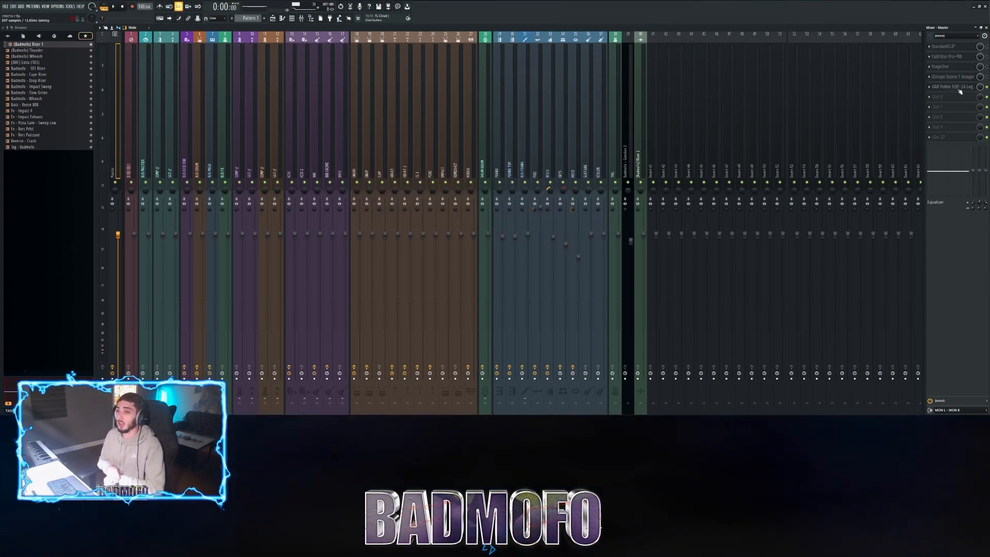
Step: Add iZotope Ozone 7 Maximizer to the Master's sixth effect slot, set its character to 7.14 and its ceiling to -6 dB
{"action": "left_click", "coordinate": [952, 97]}
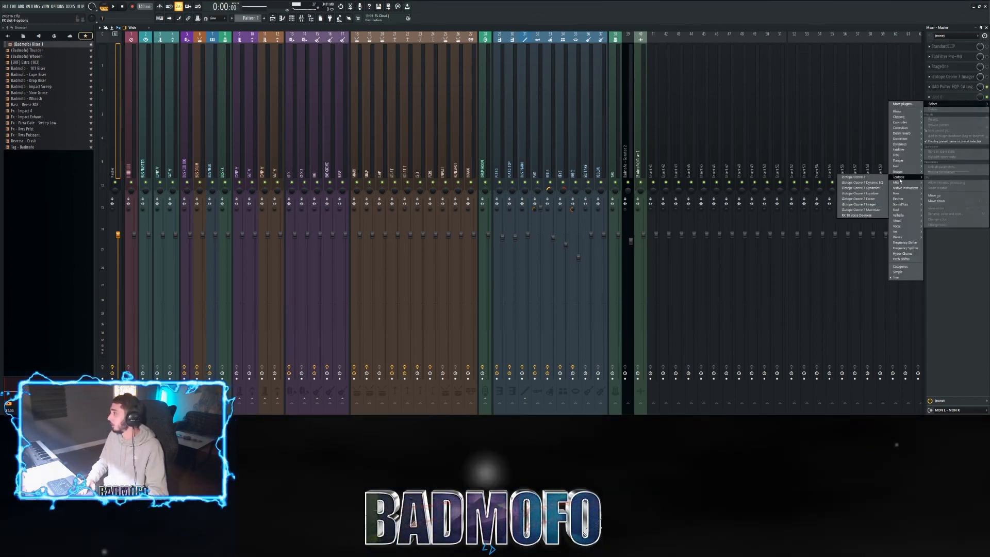
{"action": "left_click", "coordinate": [859, 210]}
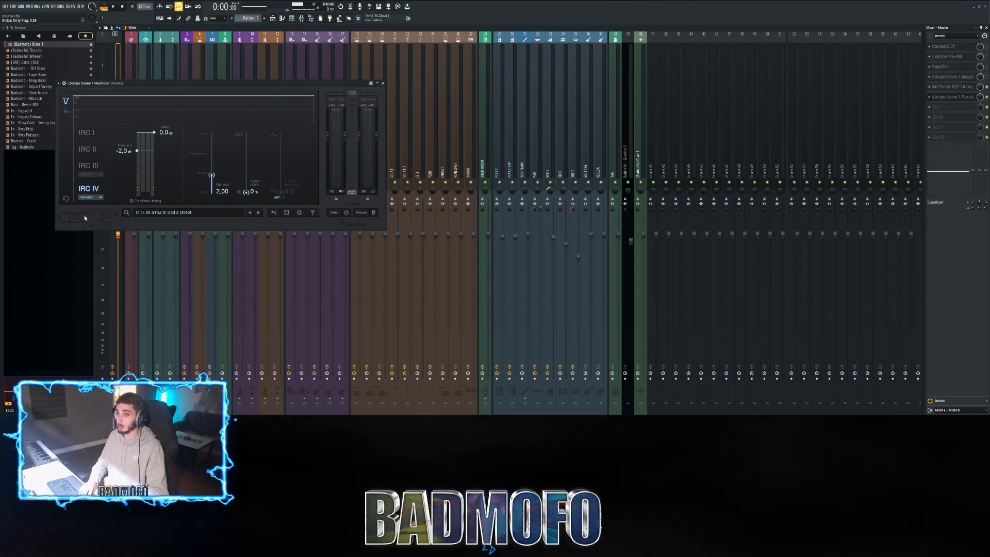
{"action": "left_click", "coordinate": [162, 133]}
{"action": "type", "text": "-6"}
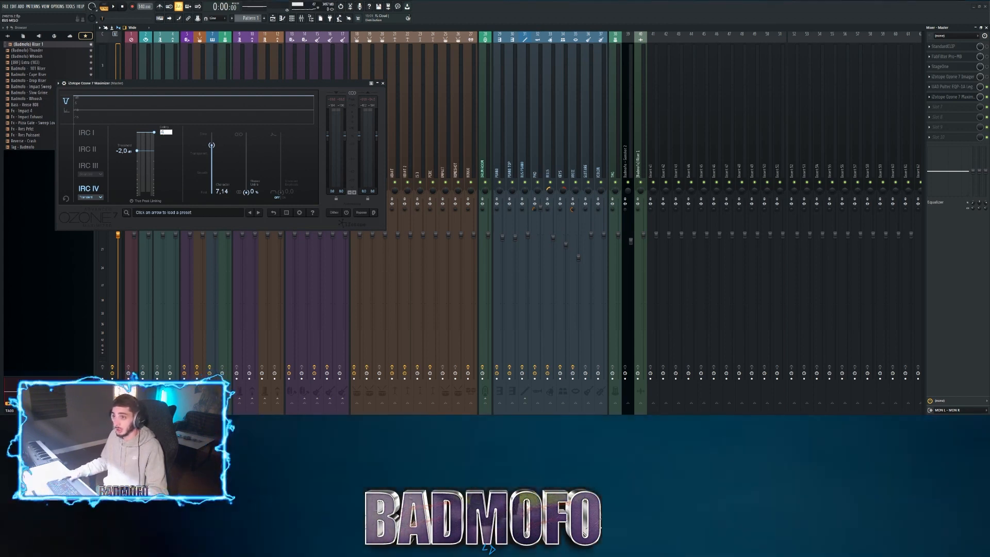
{"action": "key", "text": "Return"}
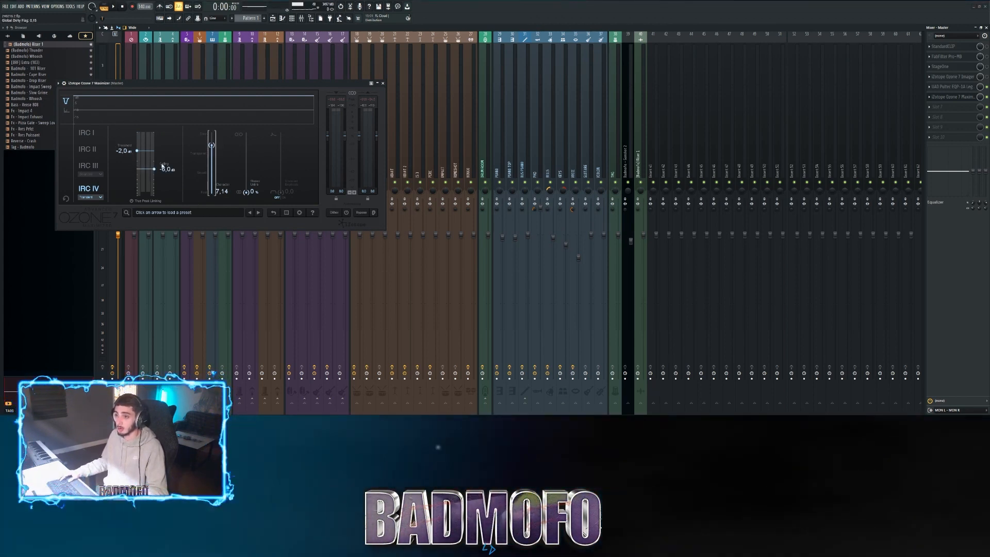
Step: Set the Ozone 7 Maximizer's threshold to -6 dB and toggle its bypass on and back off
{"action": "left_click_drag", "start_coordinate": [124, 152], "coordinate": [144, 179]}
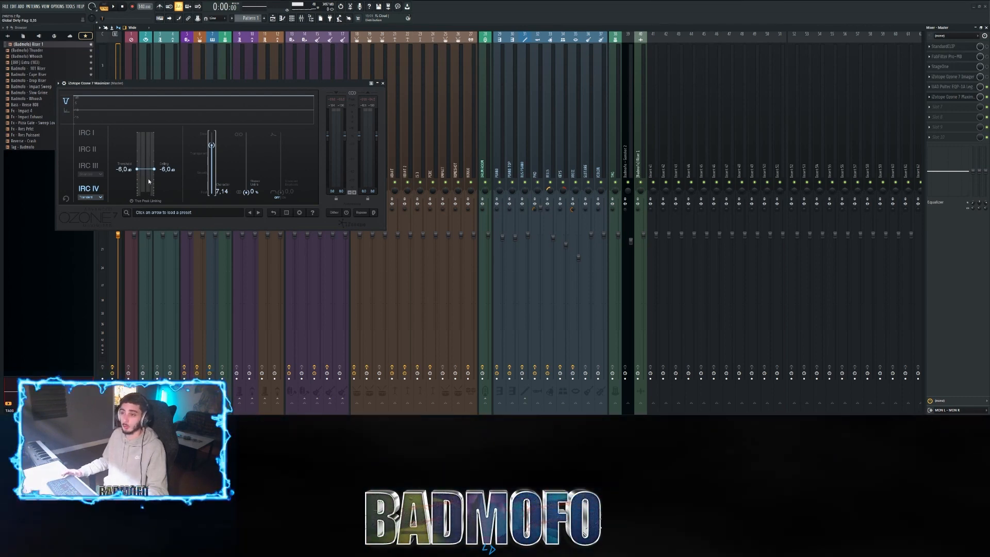
{"action": "left_click", "coordinate": [362, 213]}
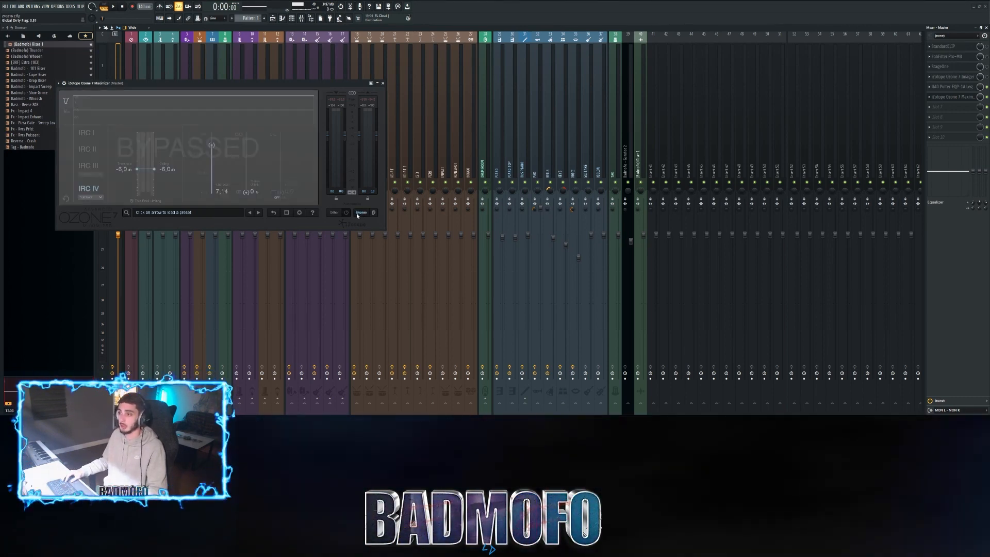
{"action": "left_click", "coordinate": [357, 213]}
{"action": "left_click", "coordinate": [357, 215]}
{"action": "left_click", "coordinate": [357, 214]}
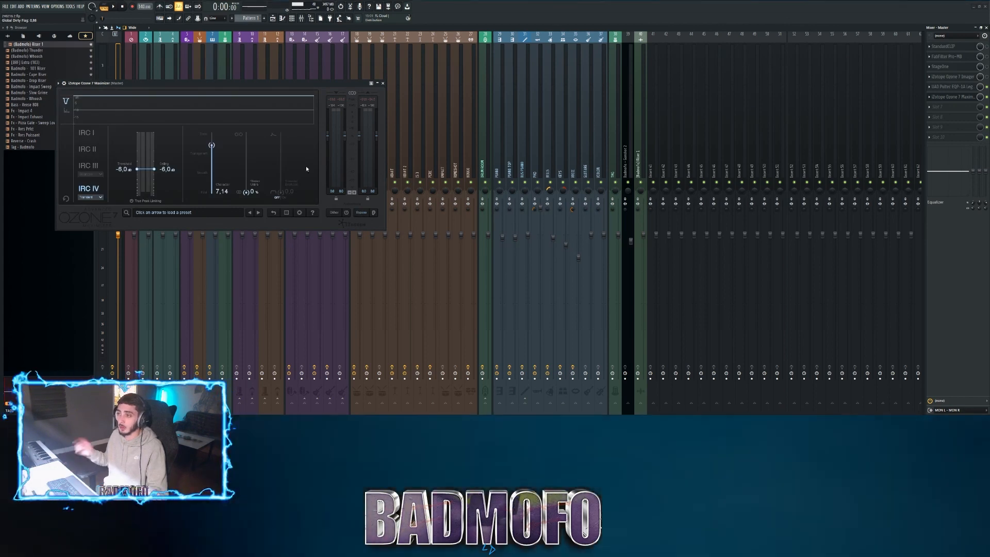
Step: Play the beat and compare the Master with the Ozone 7 Maximizer active and bypassed
{"action": "left_click_drag", "start_coordinate": [255, 83], "coordinate": [448, 96]}
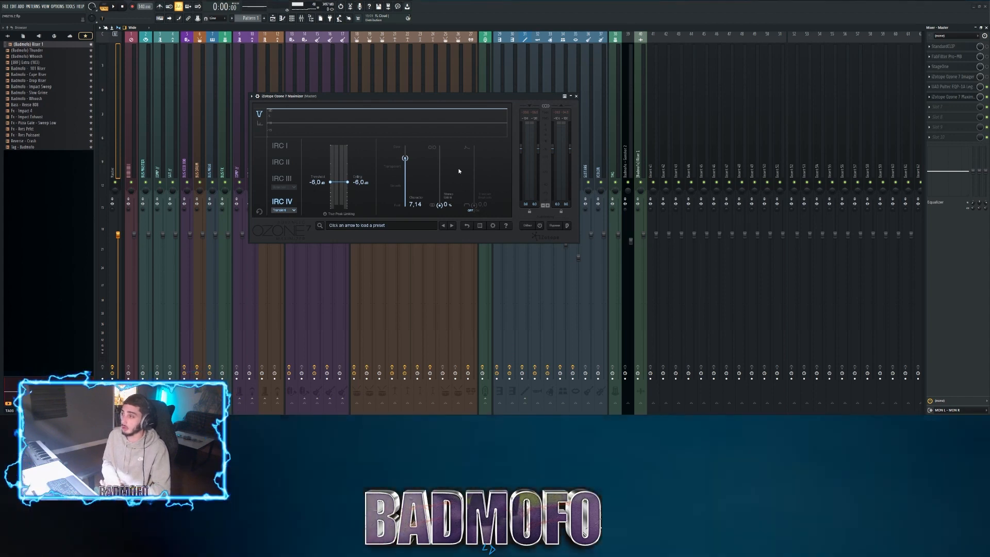
{"action": "key", "text": "space"}
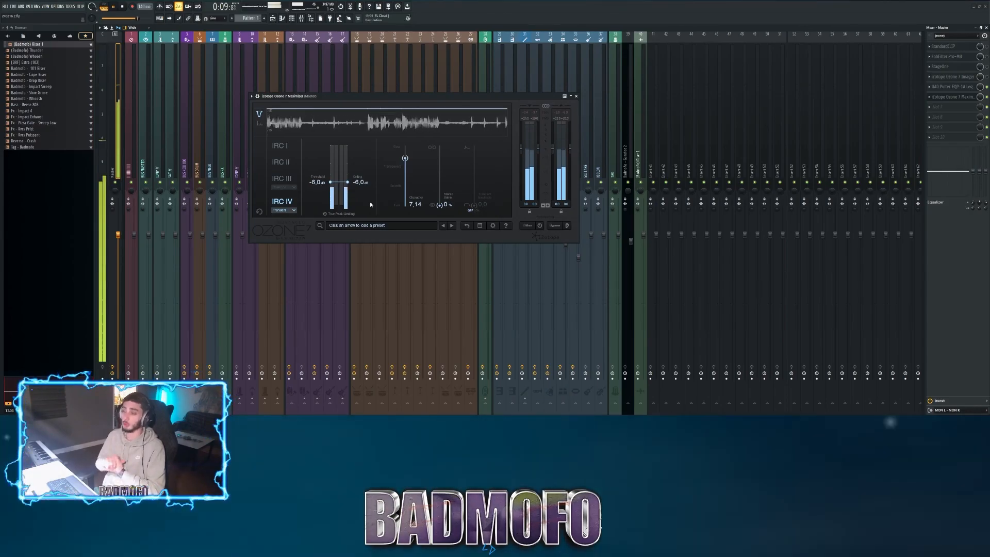
{"action": "key", "text": "space"}
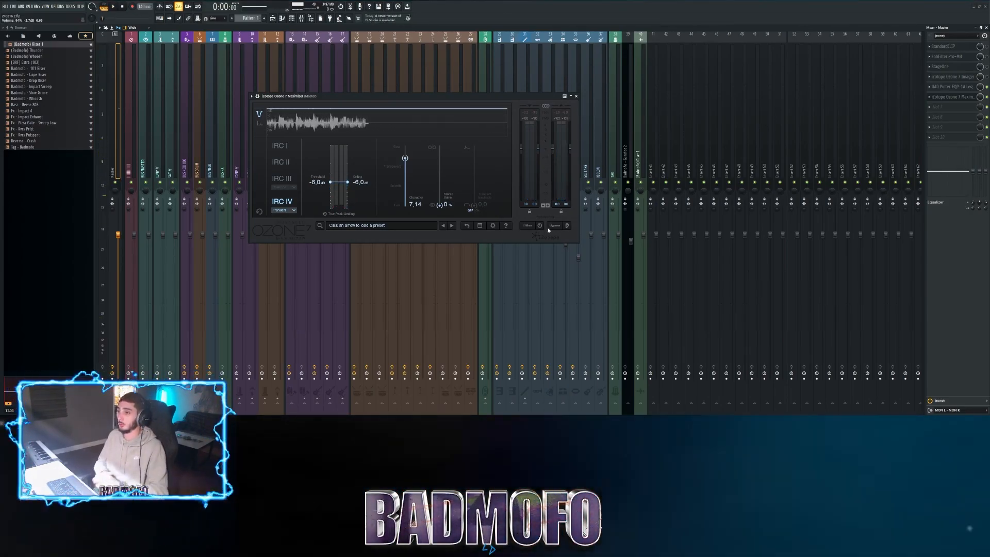
{"action": "key", "text": "space"}
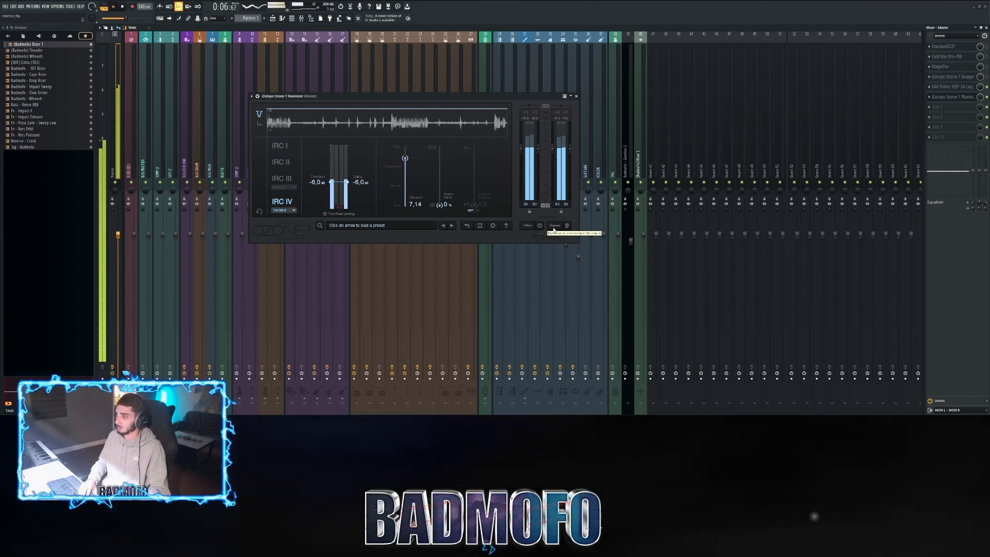
{"action": "left_click", "coordinate": [554, 227]}
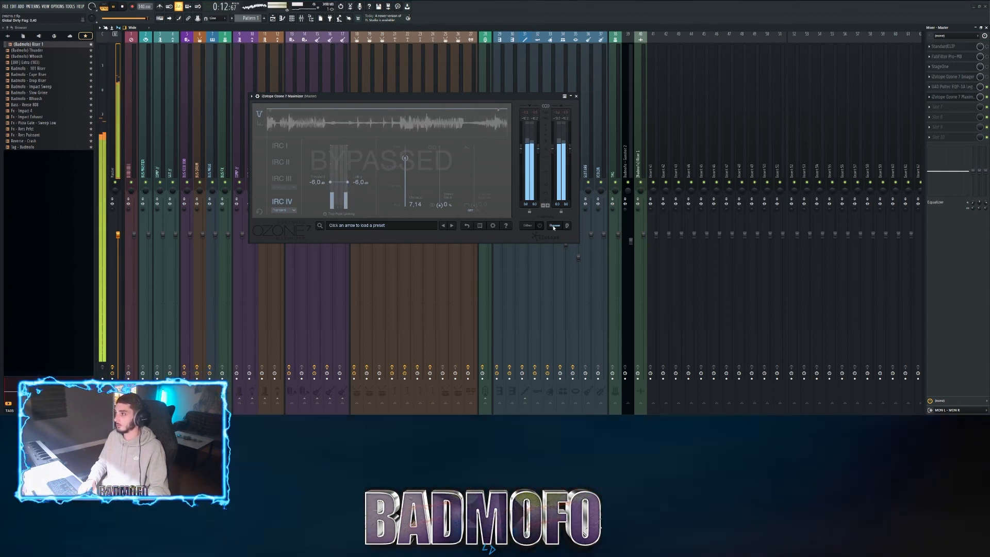
{"action": "left_click", "coordinate": [554, 227]}
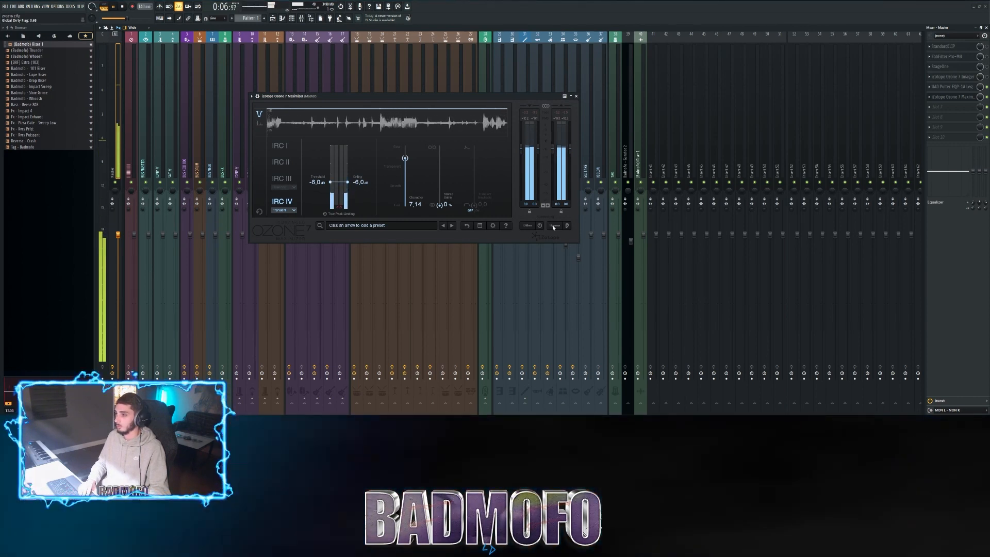
{"action": "key", "text": "space"}
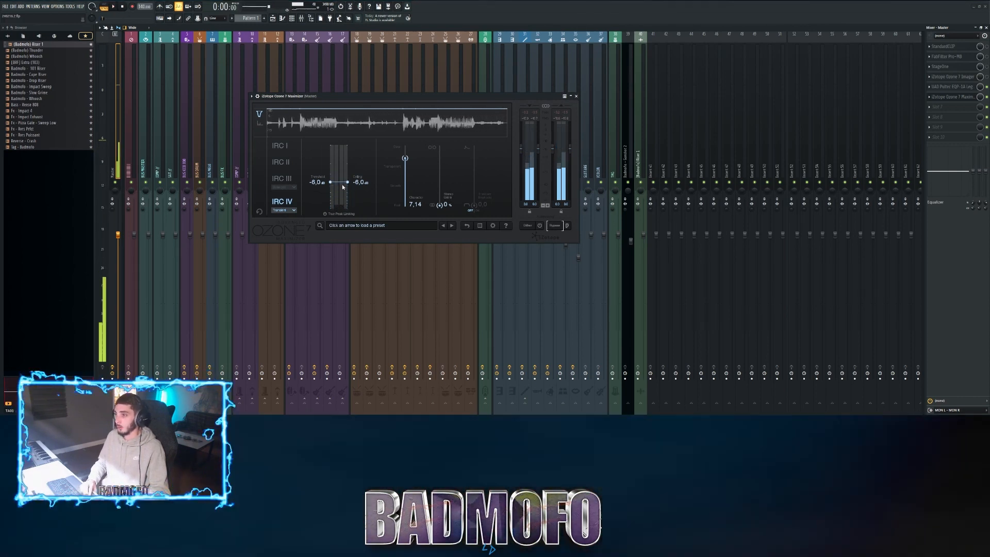
Step: Set the Maximizer's ceiling to 0 dB, close the plugin and audition the beat from the Playlist
{"action": "left_click_drag", "start_coordinate": [347, 183], "coordinate": [347, 142]}
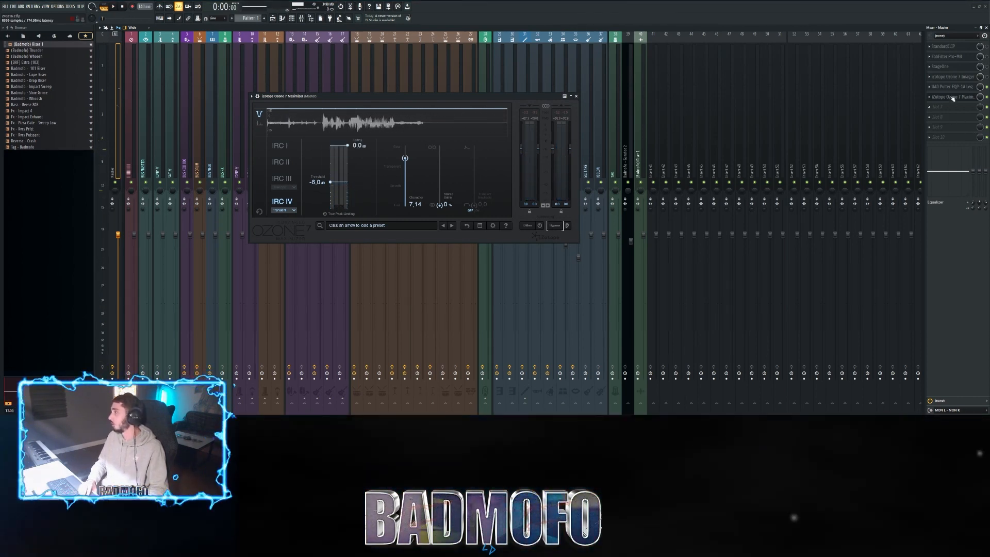
{"action": "left_click", "coordinate": [953, 97]}
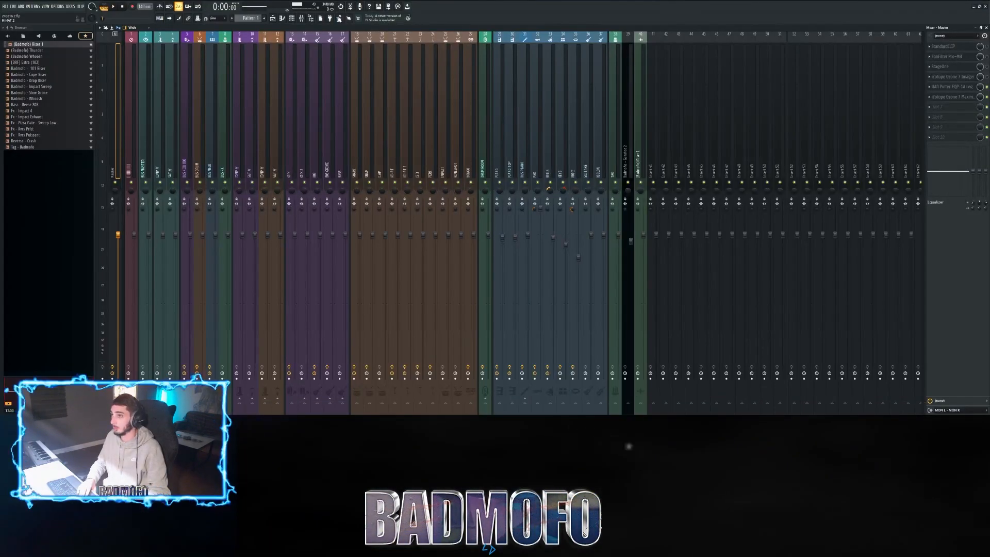
{"action": "left_click", "coordinate": [281, 18]}
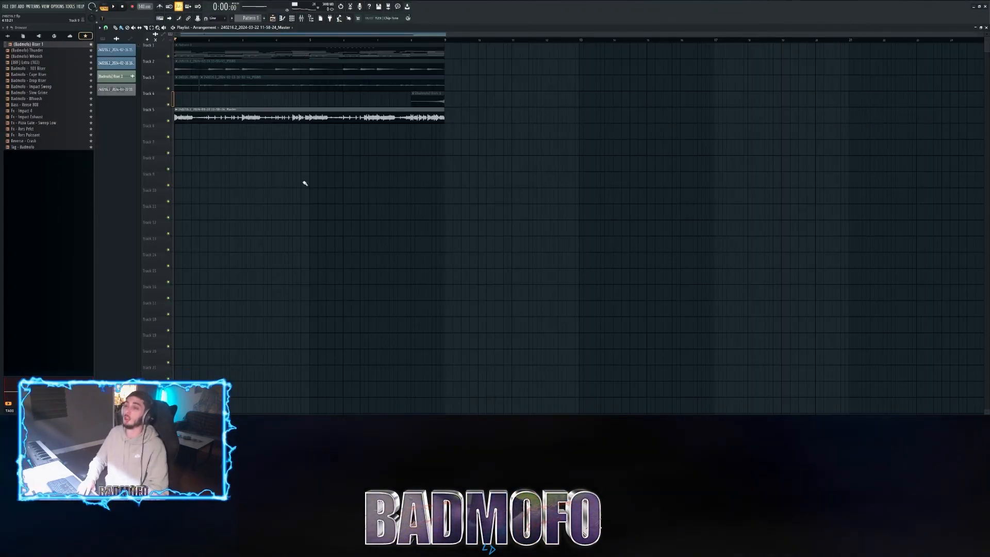
{"action": "key", "text": "space"}
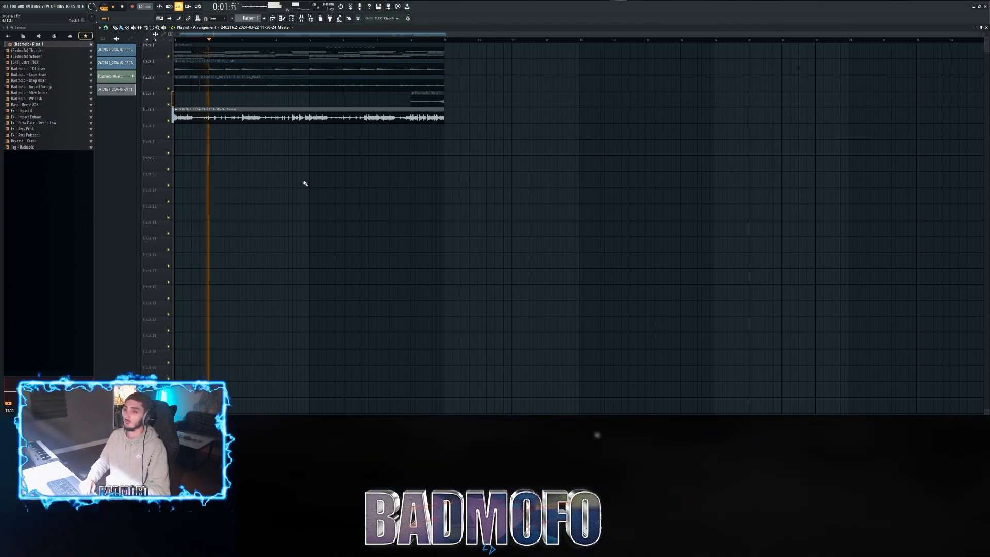